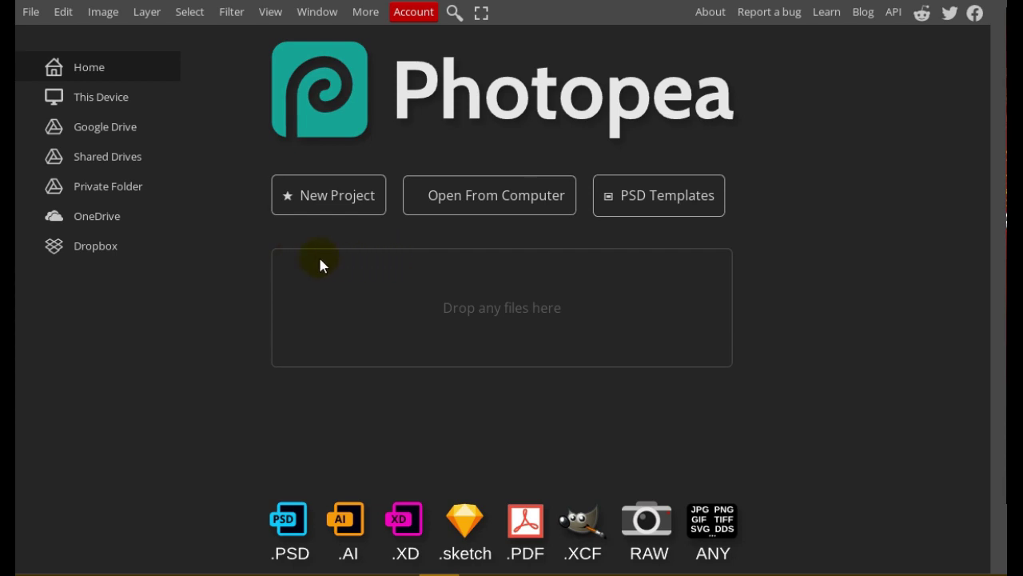
Step: Create a blank white 1280×720 px canvas called New Project
click(339, 201)
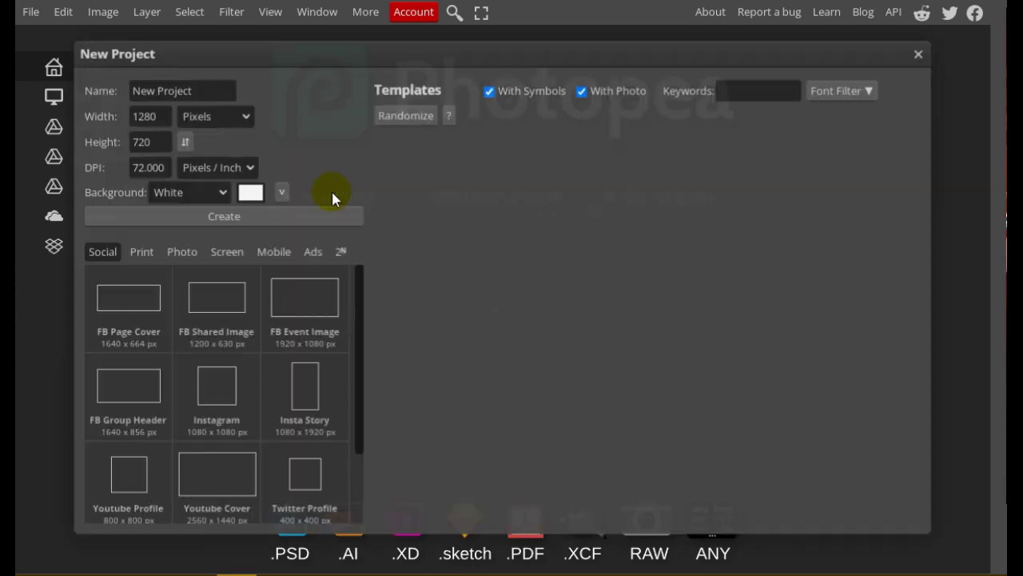
double_click(144, 116)
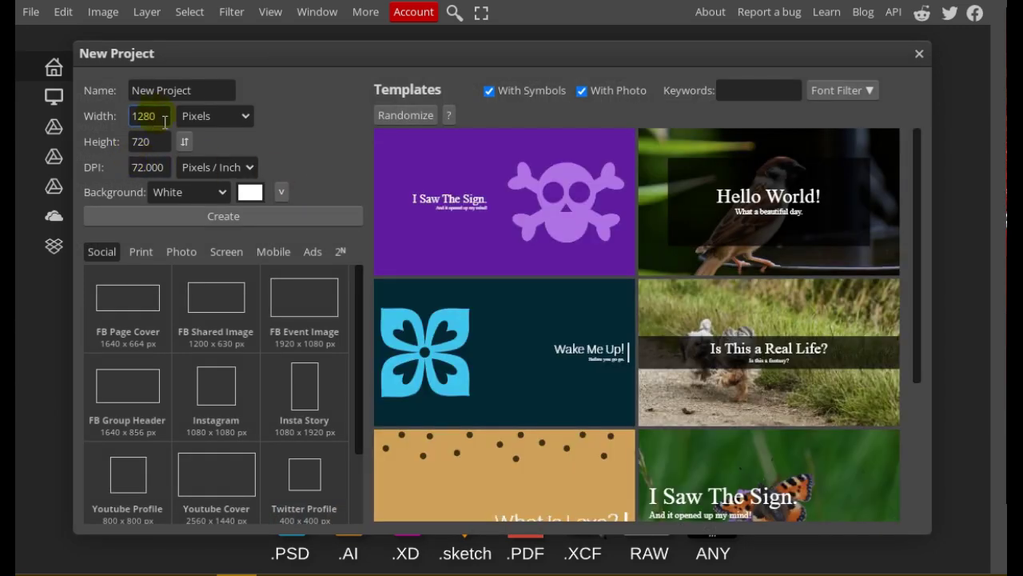
double_click(143, 141)
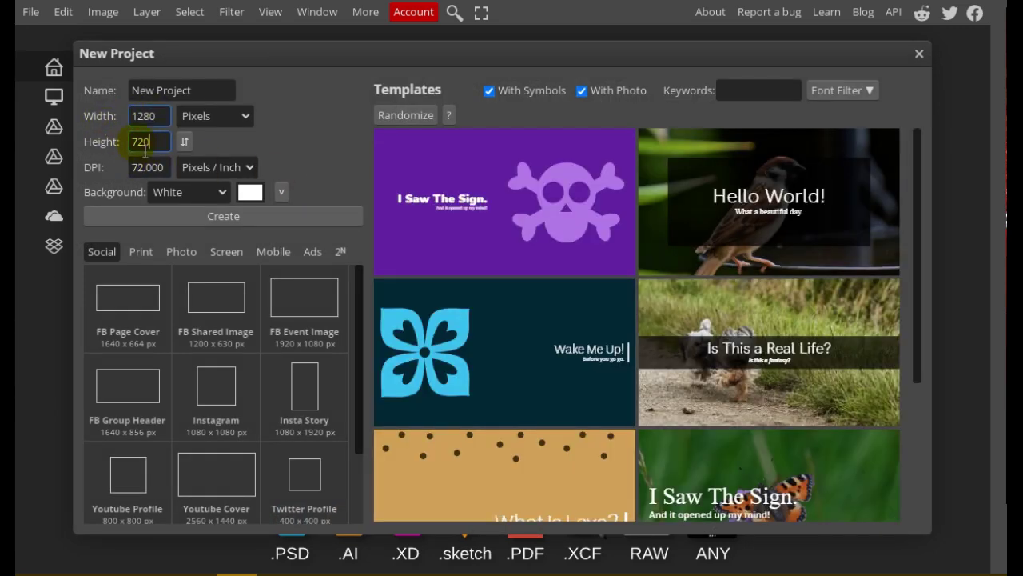
click(252, 216)
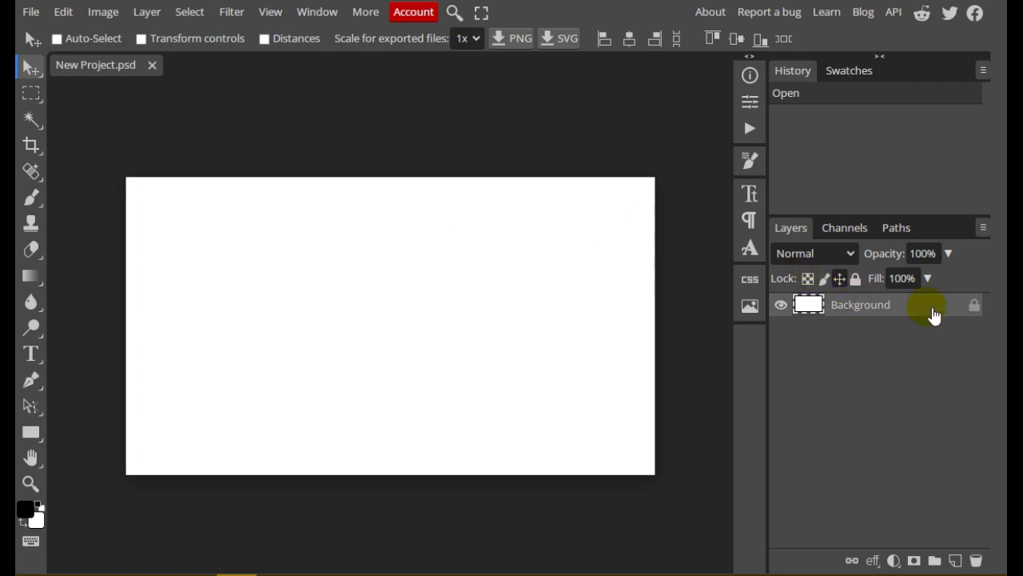
Step: Unlock and hide the Background layer, then add an empty text layer sized 410 px
click(974, 305)
click(782, 304)
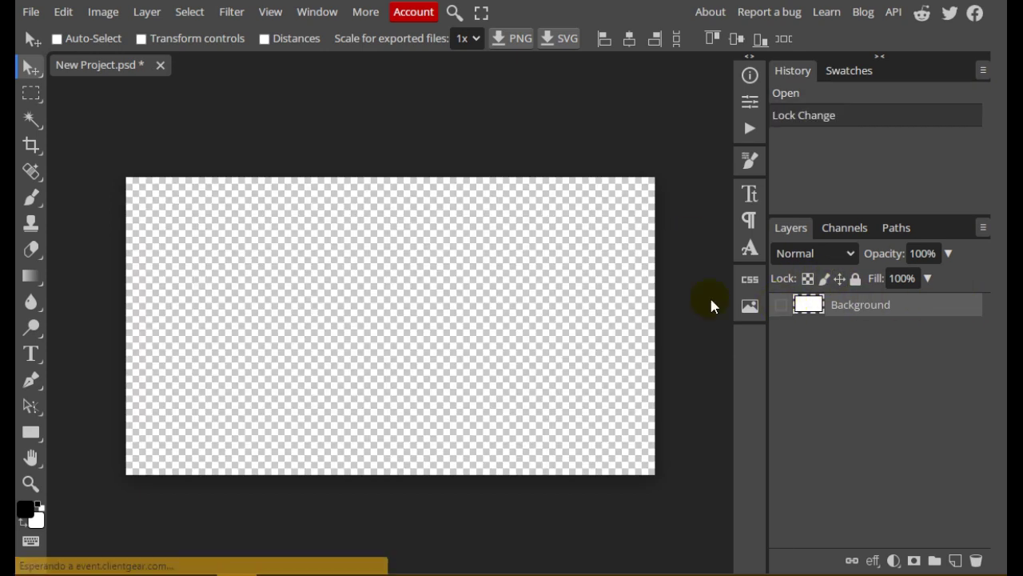
click(34, 355)
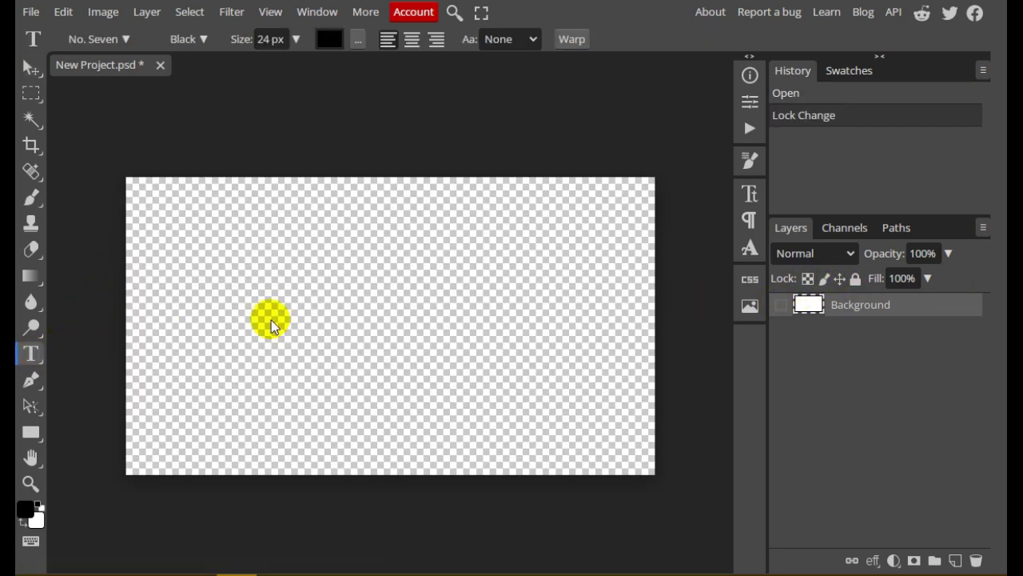
click(248, 306)
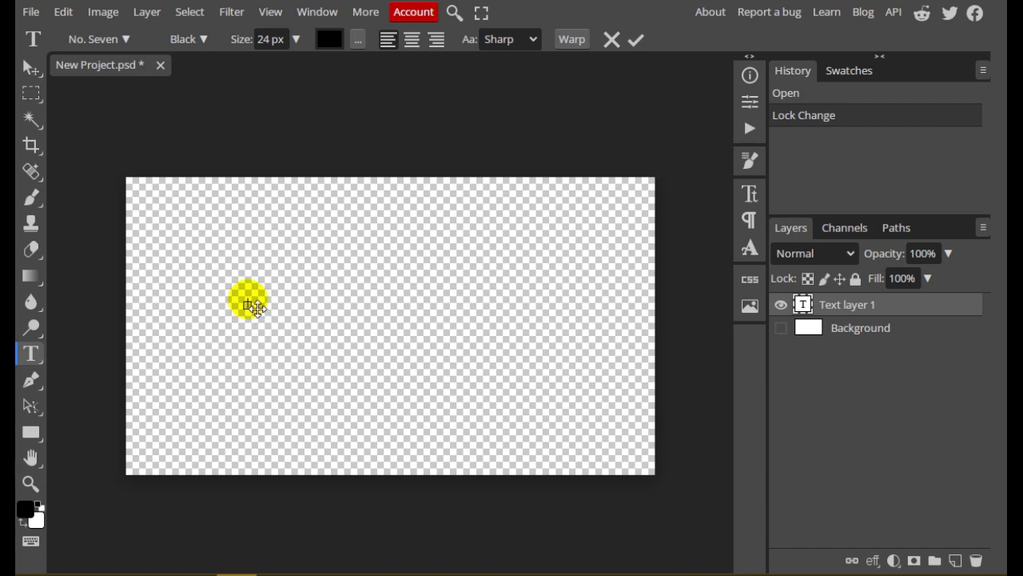
click(257, 32)
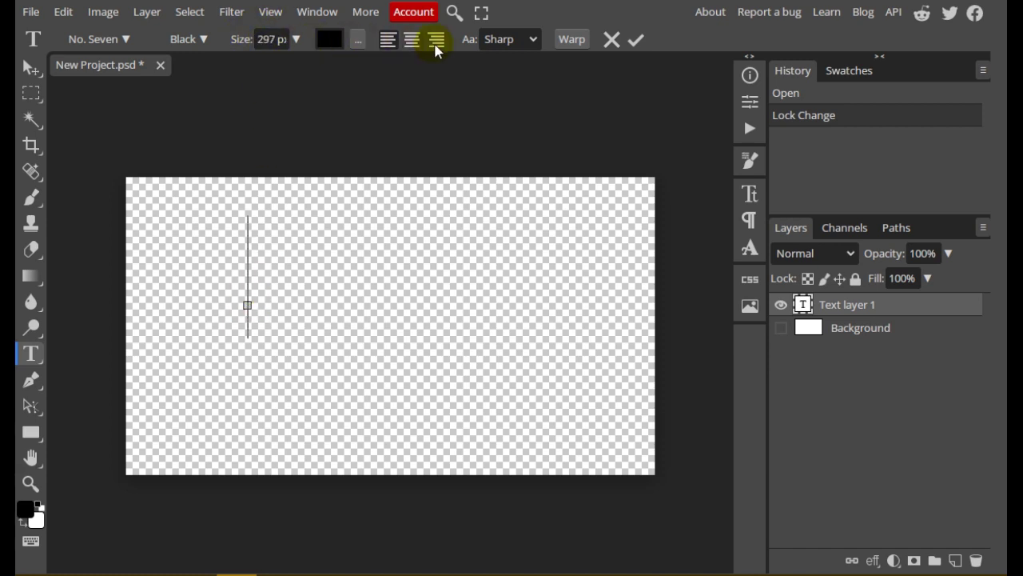
drag(250, 45, 499, 40)
drag(368, 294, 252, 126)
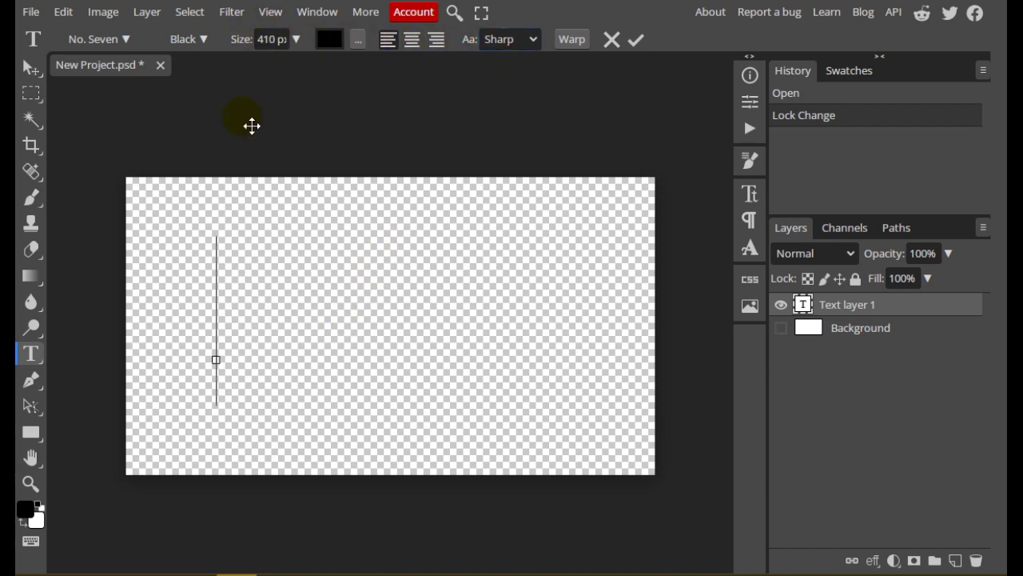
Step: Load the No Seven Regular.otf font file and keep it for future sessions
click(126, 40)
click(262, 68)
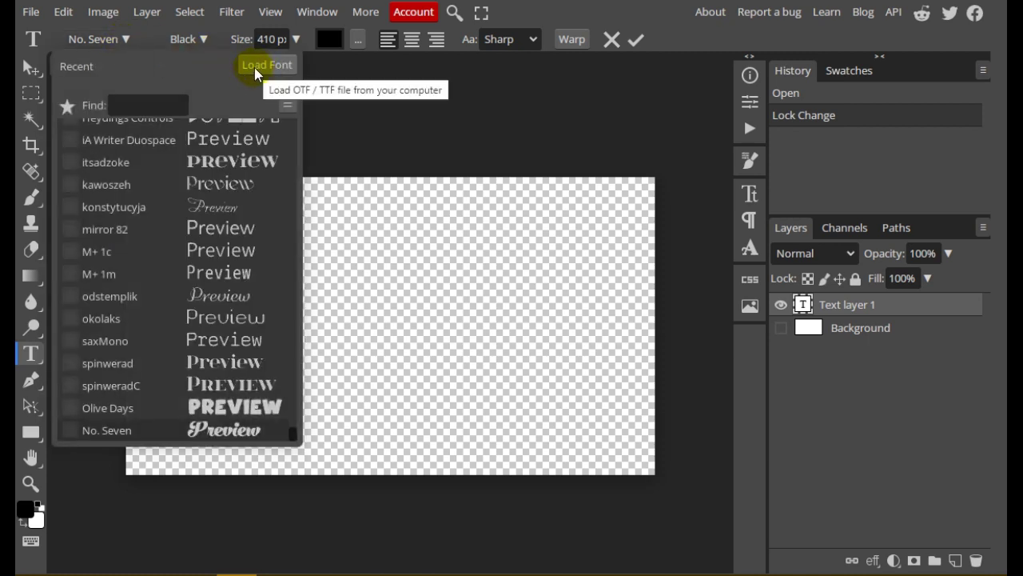
click(255, 68)
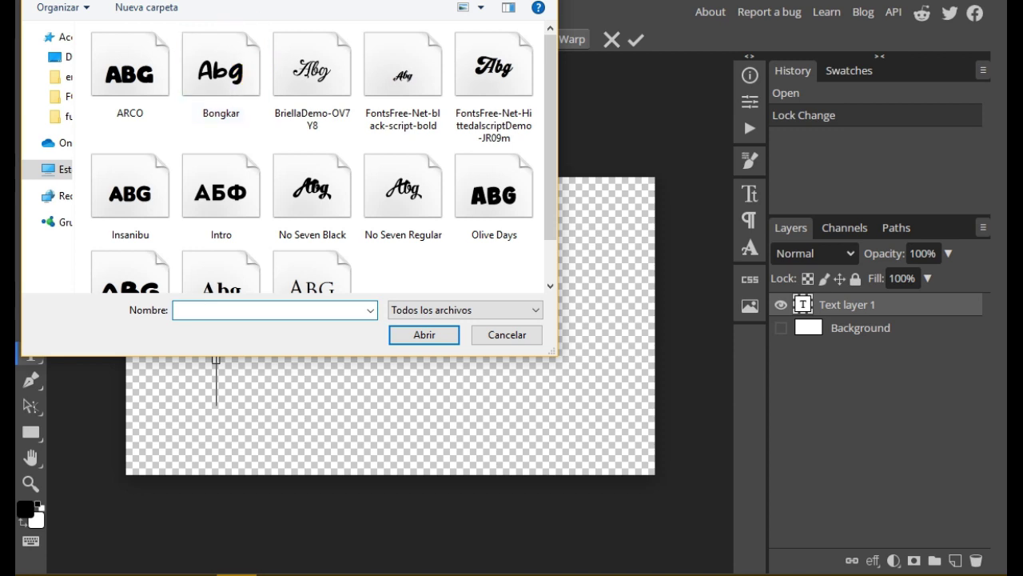
click(398, 195)
click(426, 336)
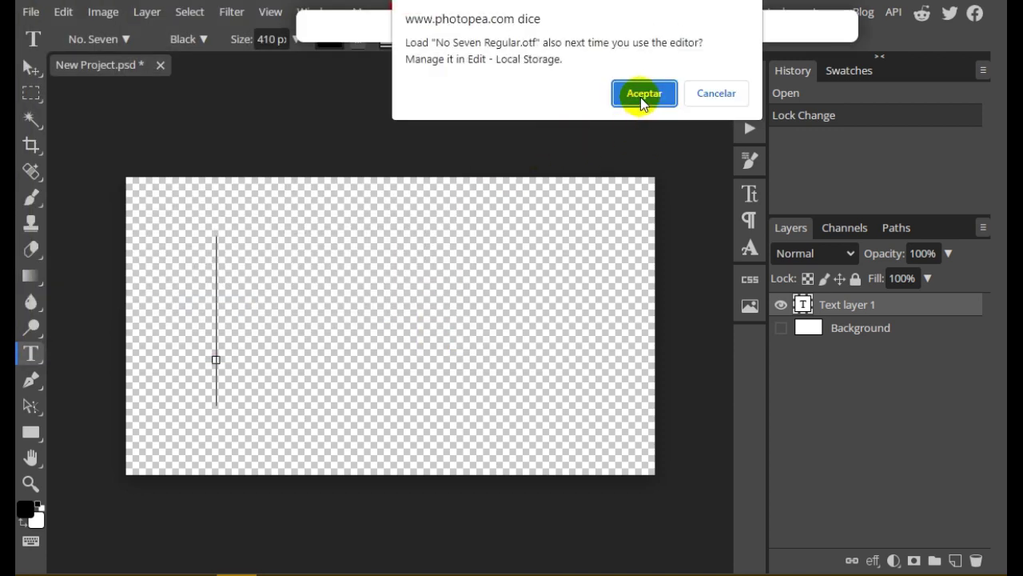
click(640, 97)
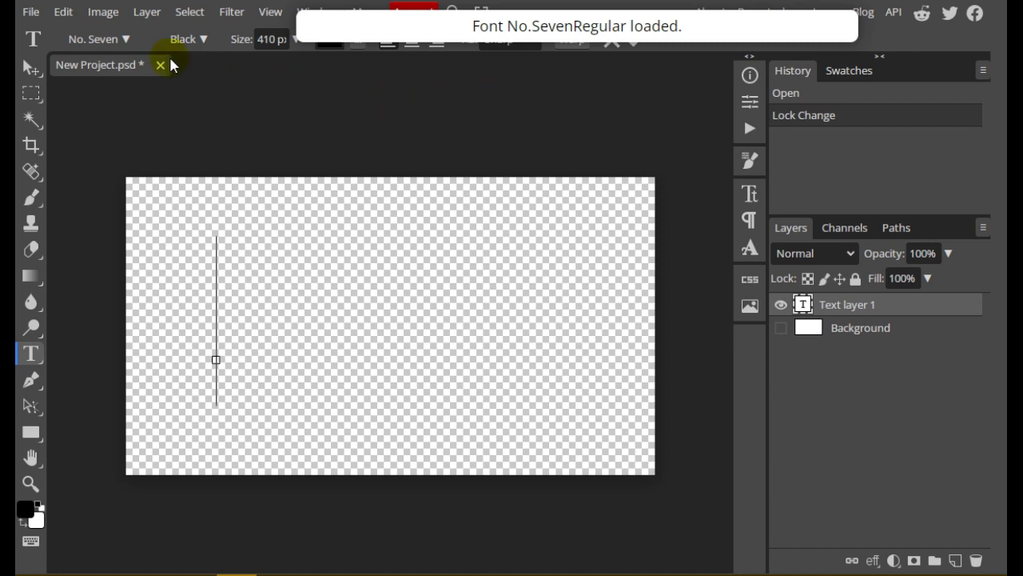
click(127, 39)
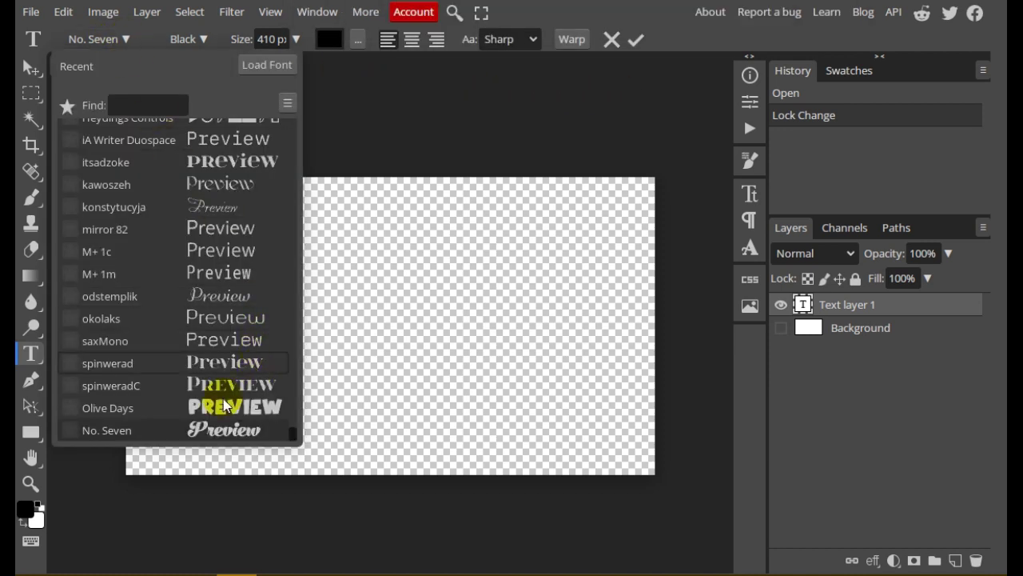
Step: Keep the No. Seven font and set its style to Regular
click(228, 429)
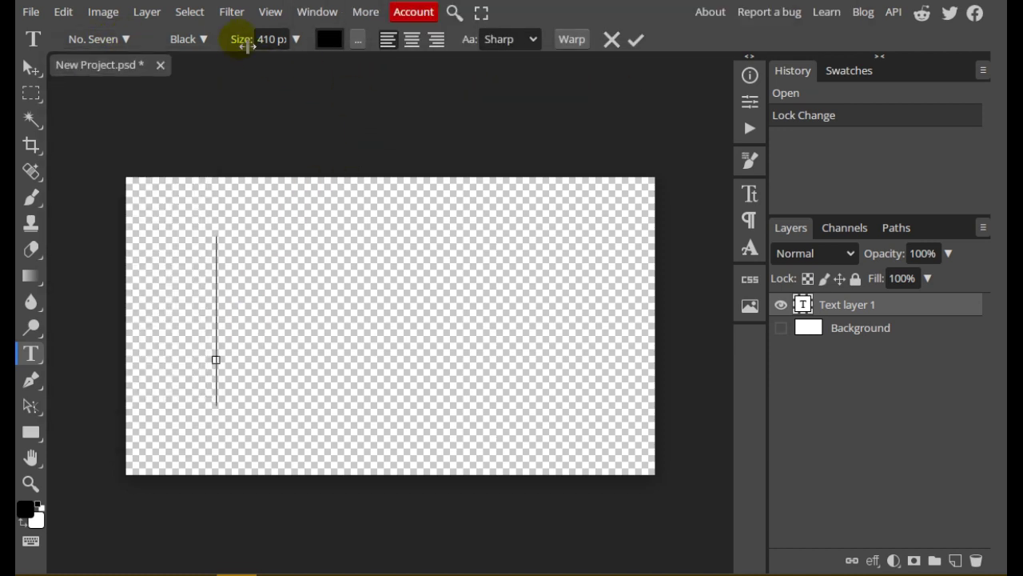
click(203, 38)
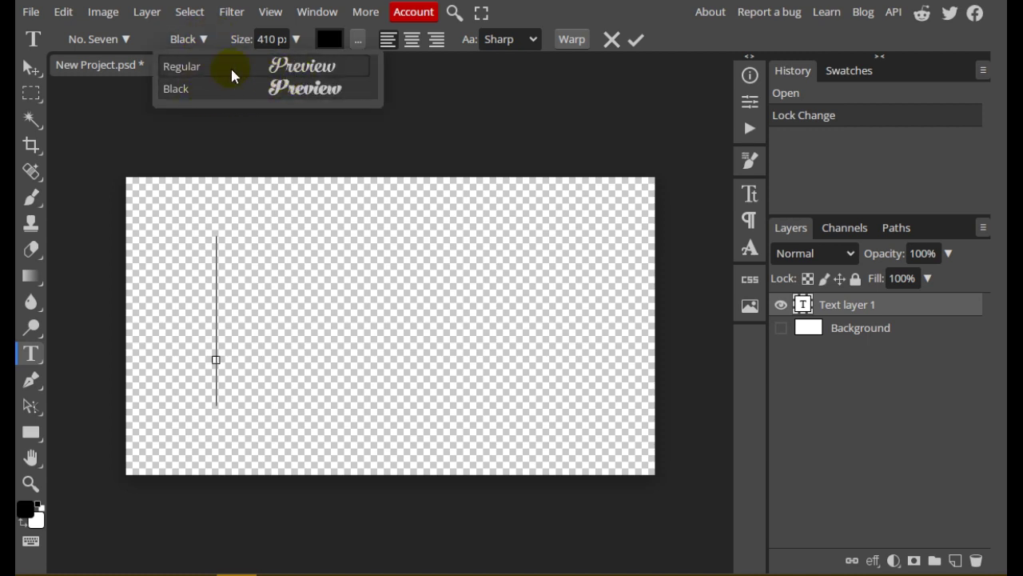
click(303, 67)
Step: Type 'Rock' on the canvas, commit it and position it, creating the Rock text layer
drag(348, 316, 336, 311)
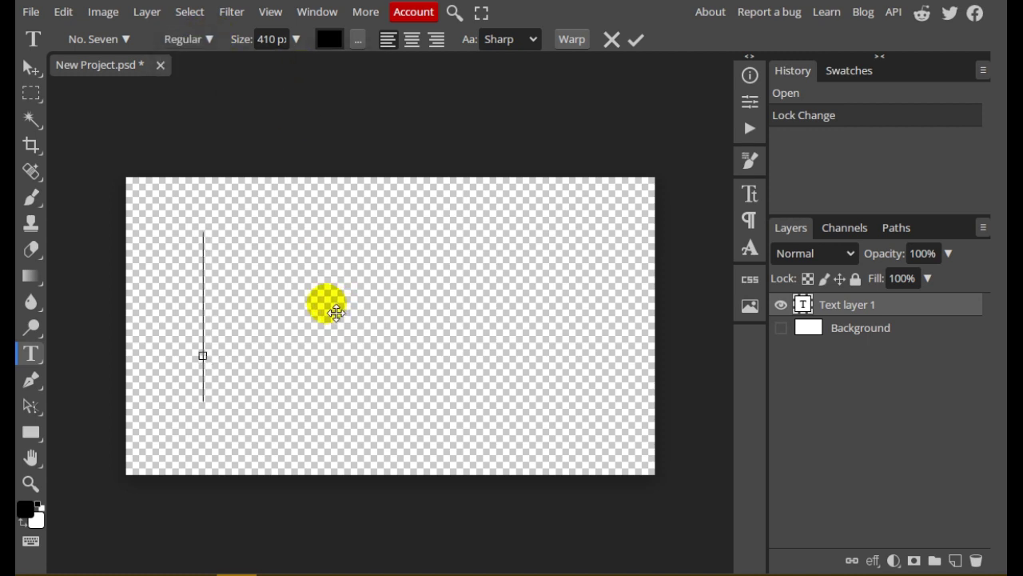
text(R)
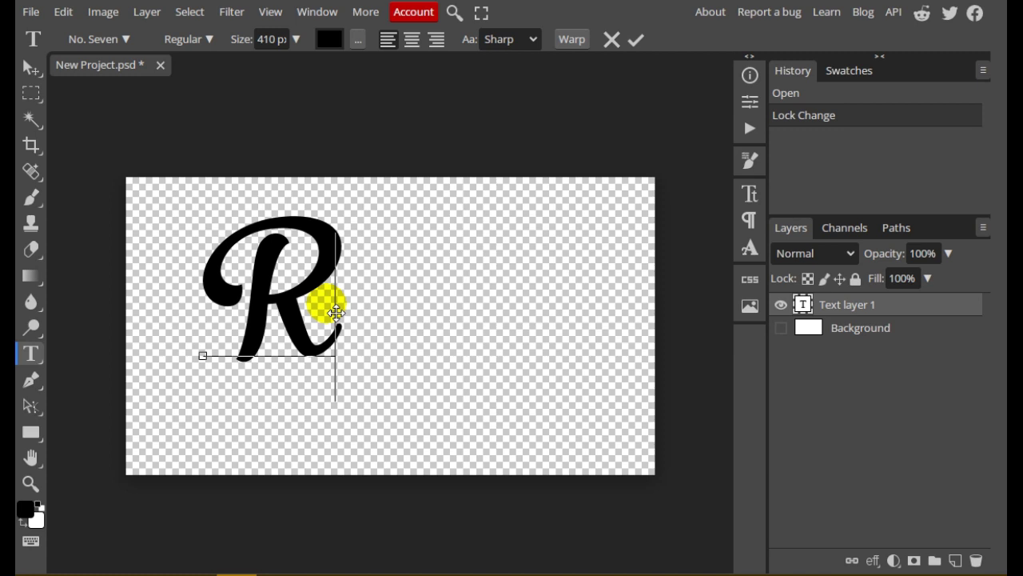
text(ock)
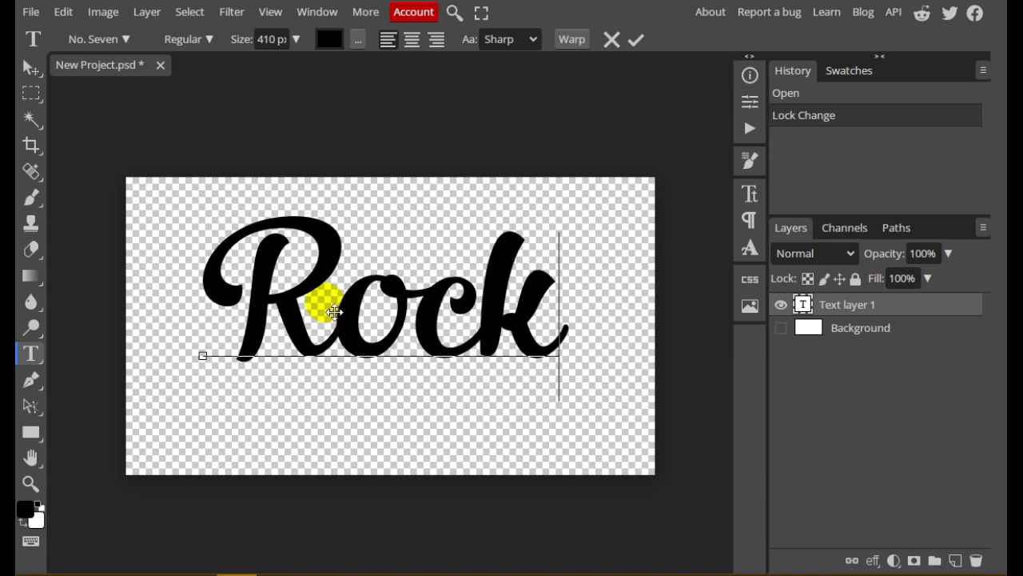
click(32, 67)
mouse_move(406, 270)
mouse_down()
mouse_move(414, 304)
mouse_move(432, 304)
mouse_up()
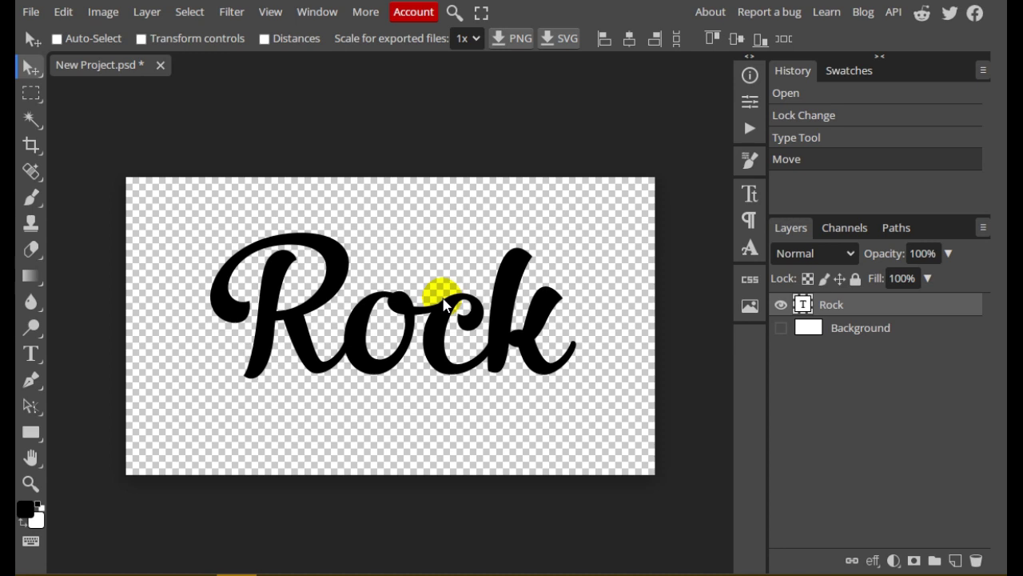
double_click(803, 305)
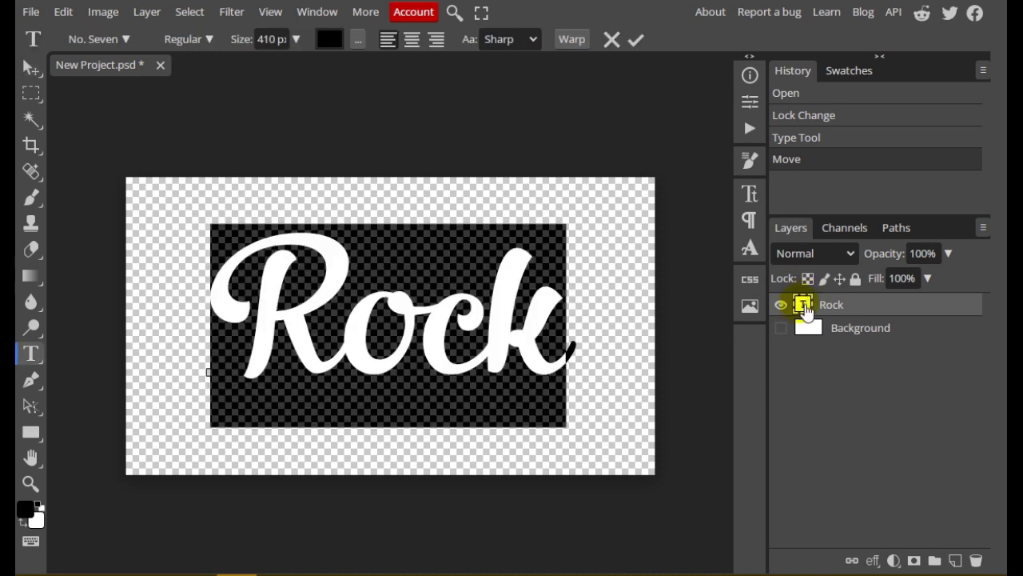
Step: Show the Glyphs panel and select the letter R in the Rock text
click(328, 13)
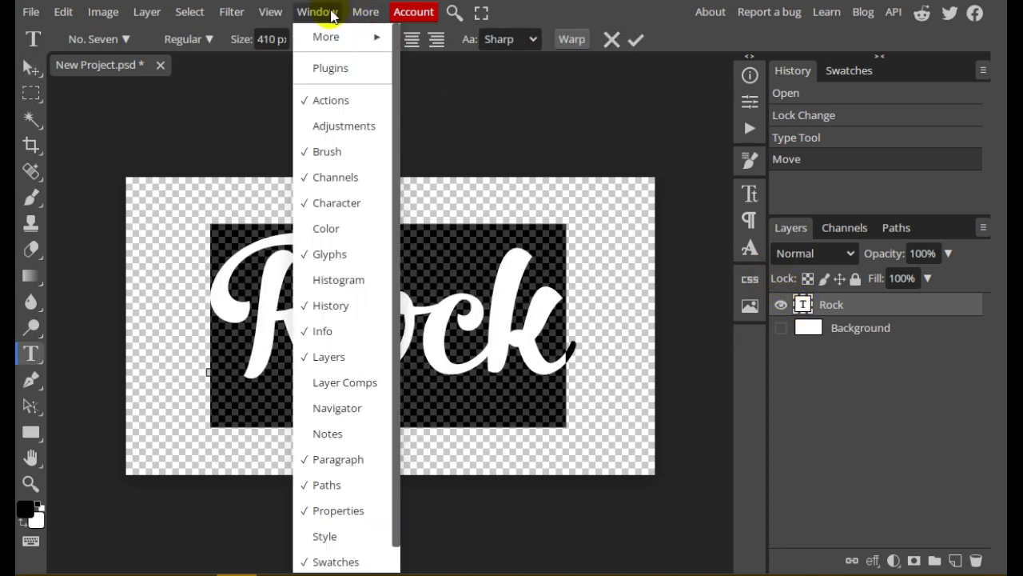
click(352, 260)
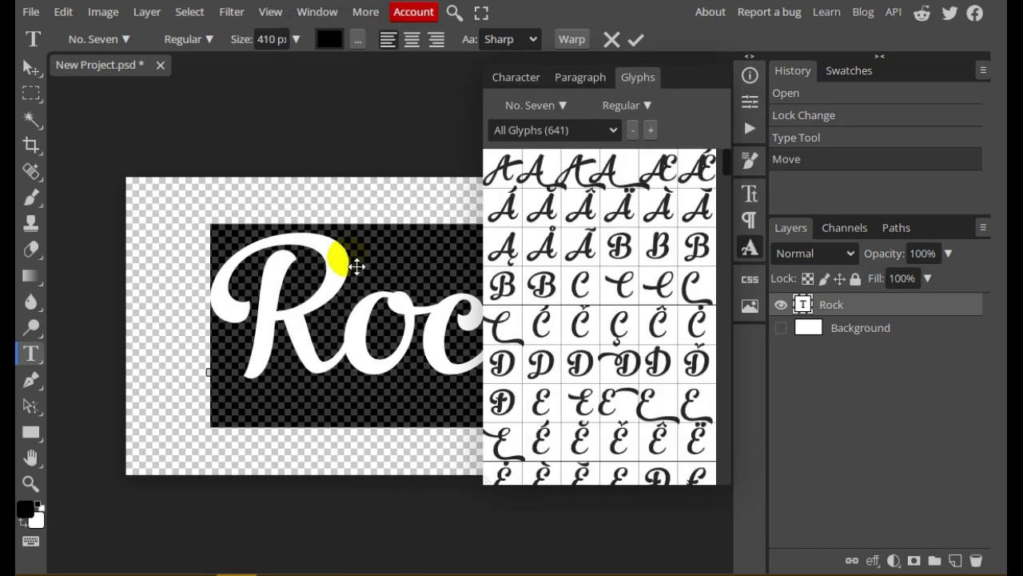
drag(357, 266, 276, 292)
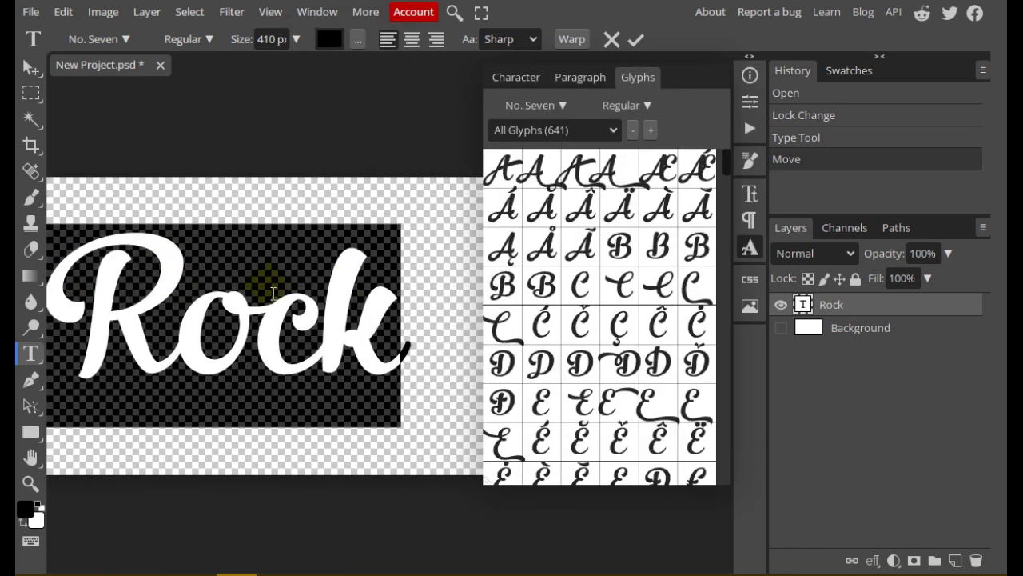
click(260, 296)
drag(171, 293, 225, 311)
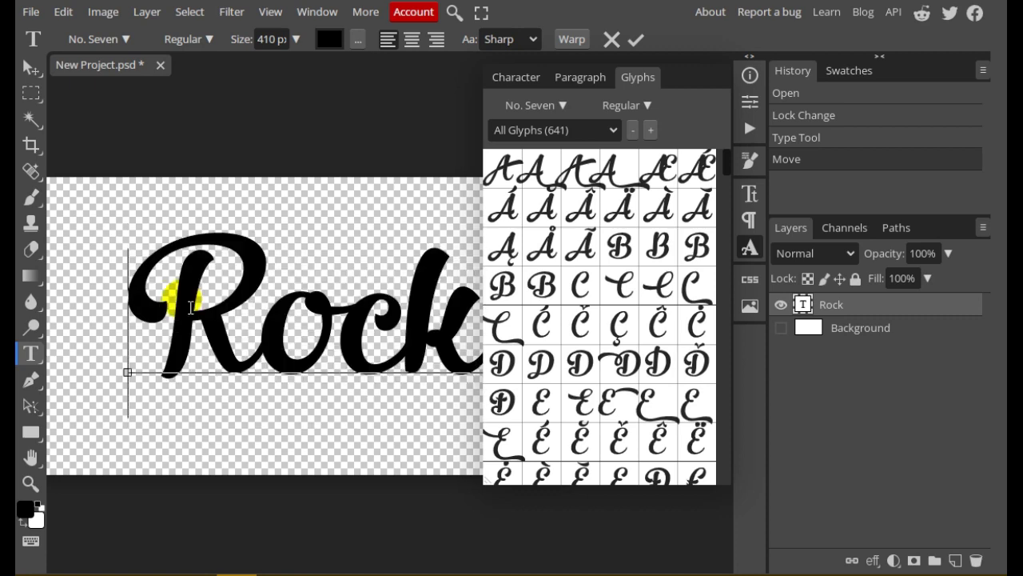
Step: Replace the R with the swash R glyph that has a long underline tail
scroll(560, 247, down, 3)
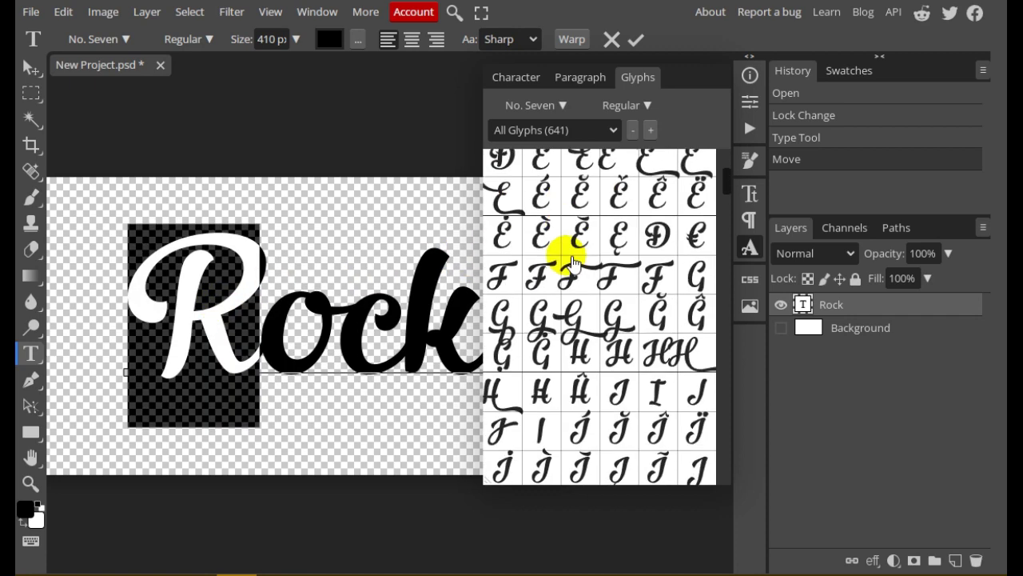
scroll(583, 274, down, 2)
scroll(586, 288, down, 3)
scroll(586, 288, down, 3)
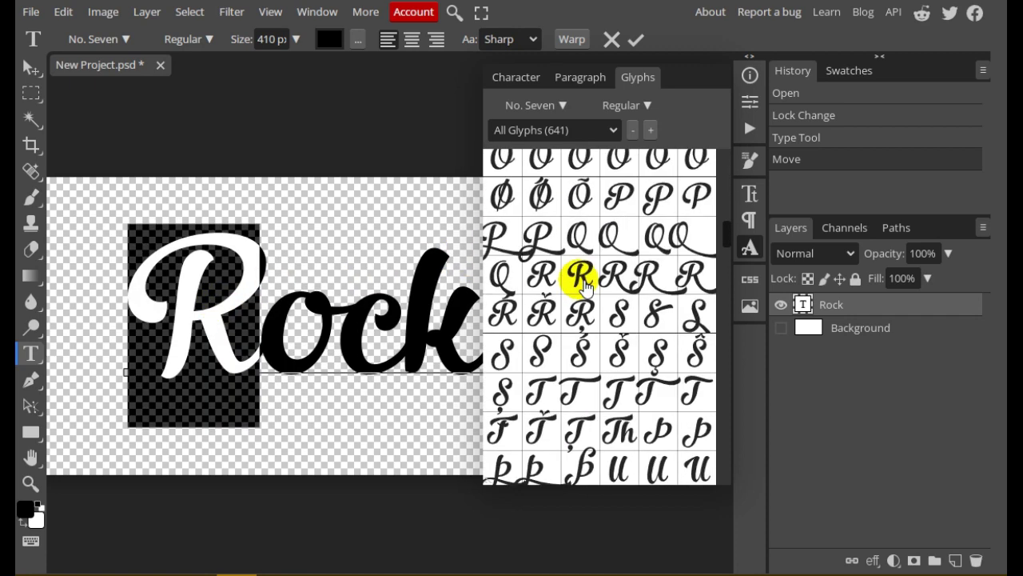
click(649, 277)
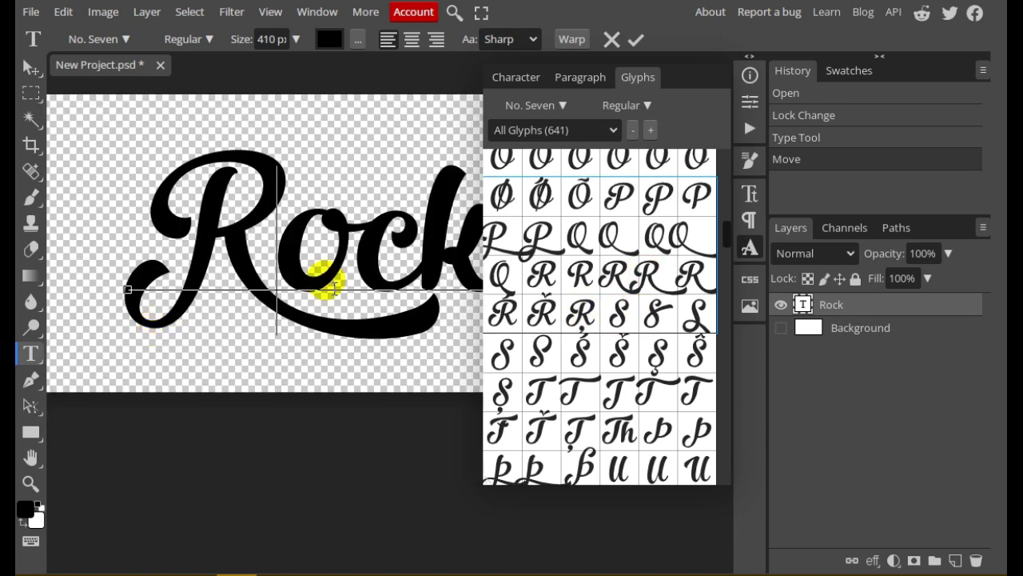
ctrl+scroll(239, 319, down, 3)
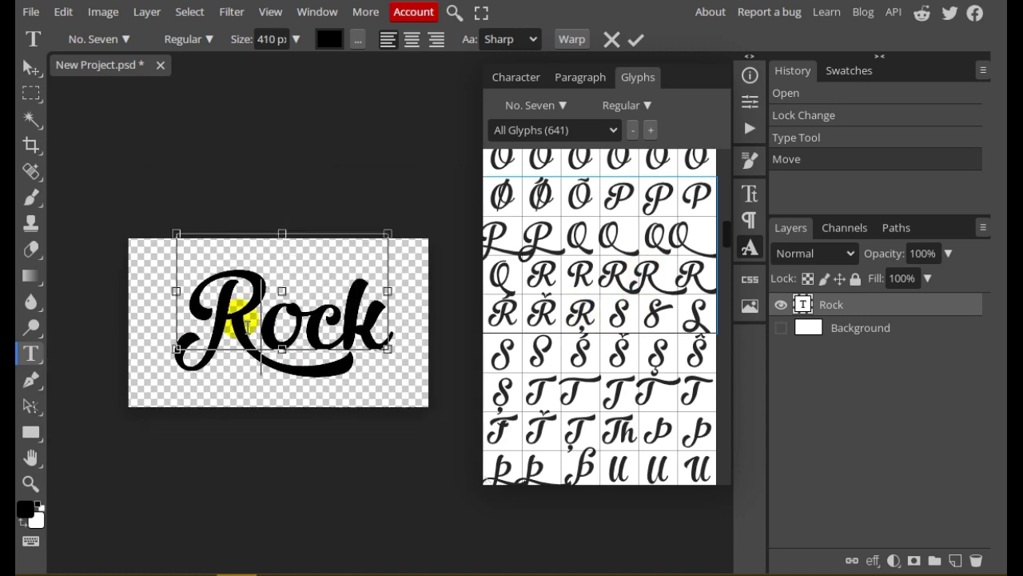
ctrl+scroll(320, 328, up, 3)
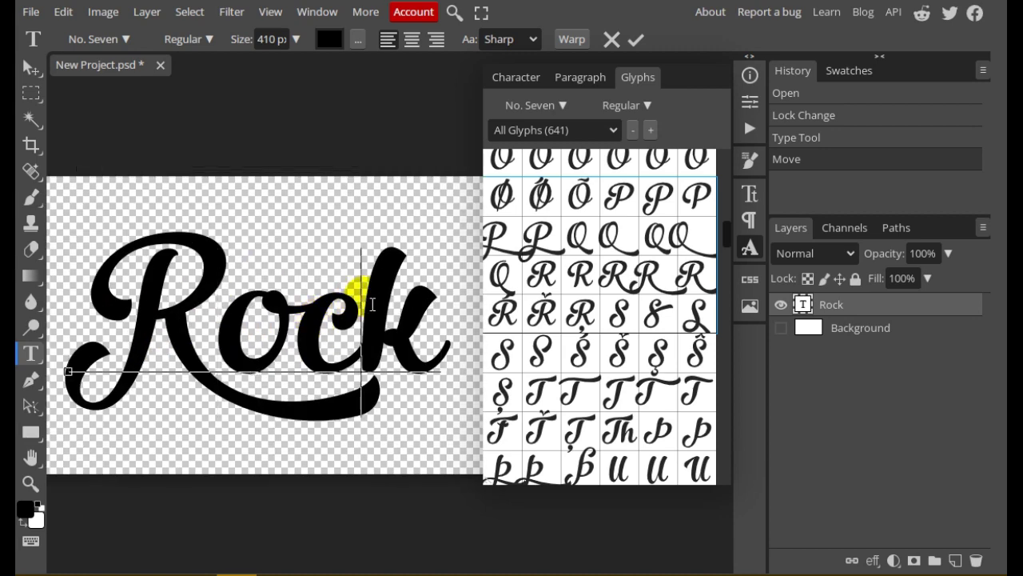
drag(358, 295, 424, 298)
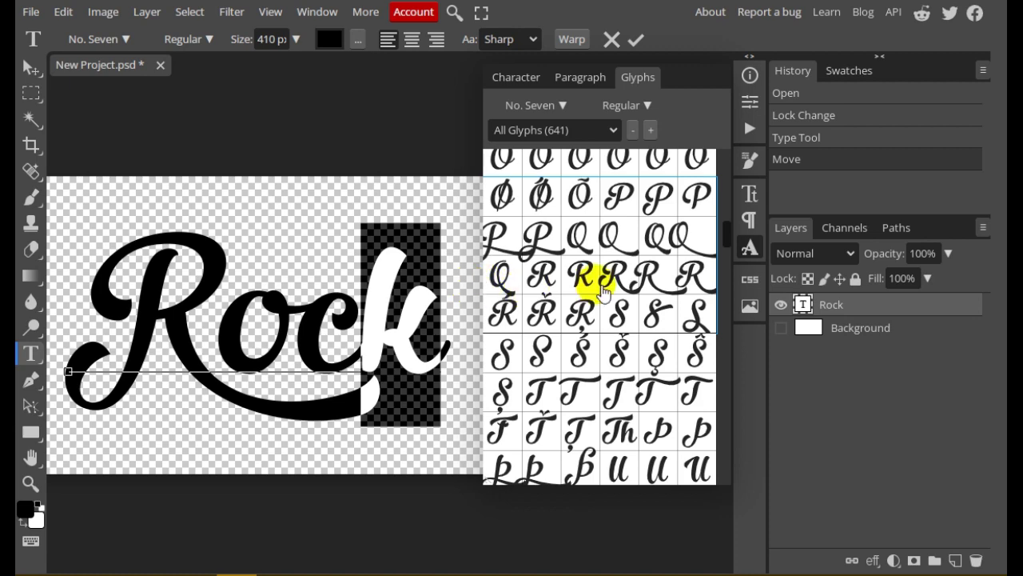
Step: Find the swash k glyphs in the Glyphs grid and swap the final k for one
scroll(631, 294, up, 1)
scroll(640, 296, up, 4)
scroll(646, 303, up, 4)
scroll(650, 316, up, 1)
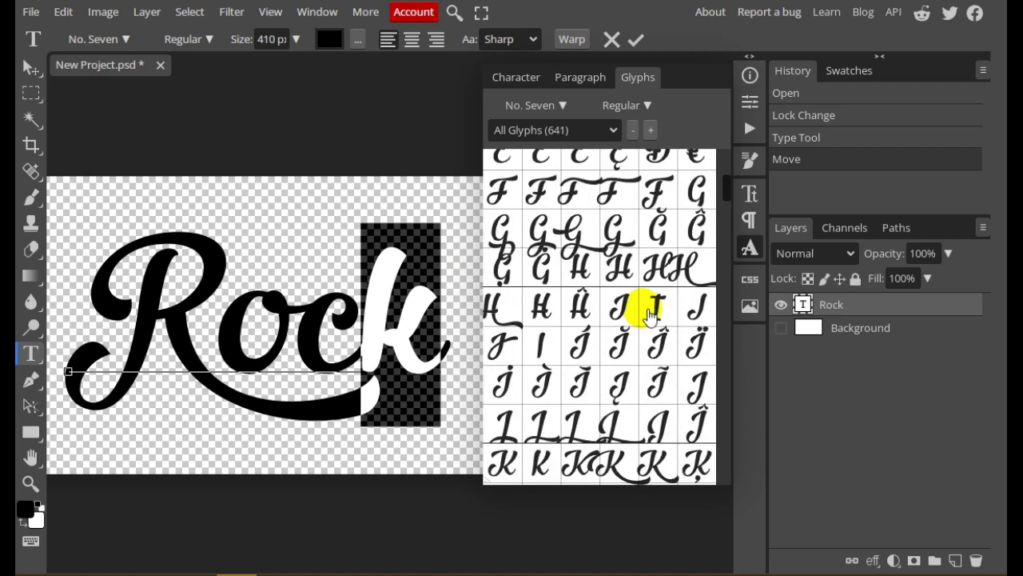
scroll(649, 316, up, 2)
scroll(649, 317, up, 2)
scroll(650, 317, up, 2)
scroll(650, 317, up, 1)
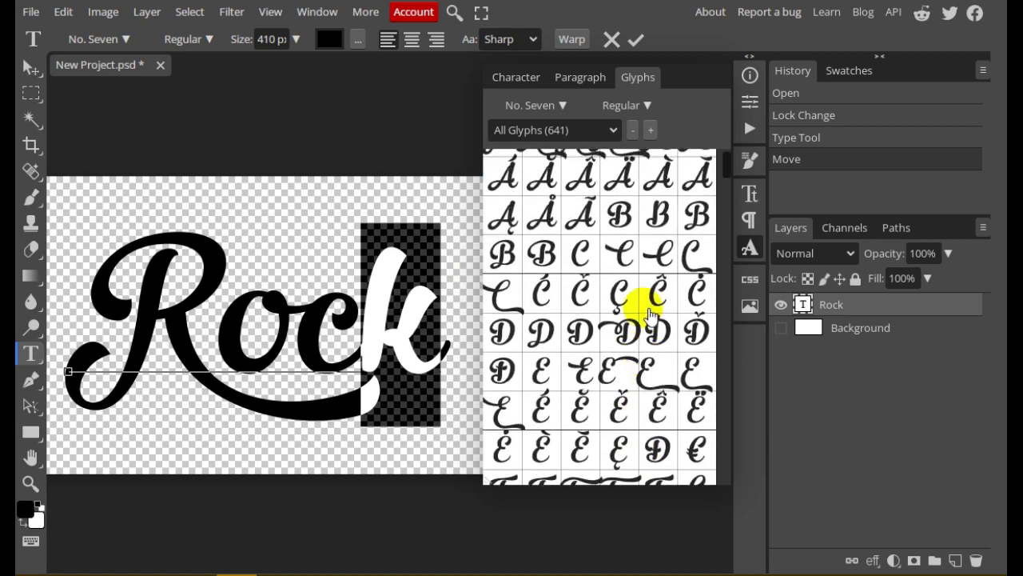
scroll(649, 317, up, 1)
scroll(650, 313, down, 5)
scroll(651, 310, down, 5)
scroll(650, 310, down, 5)
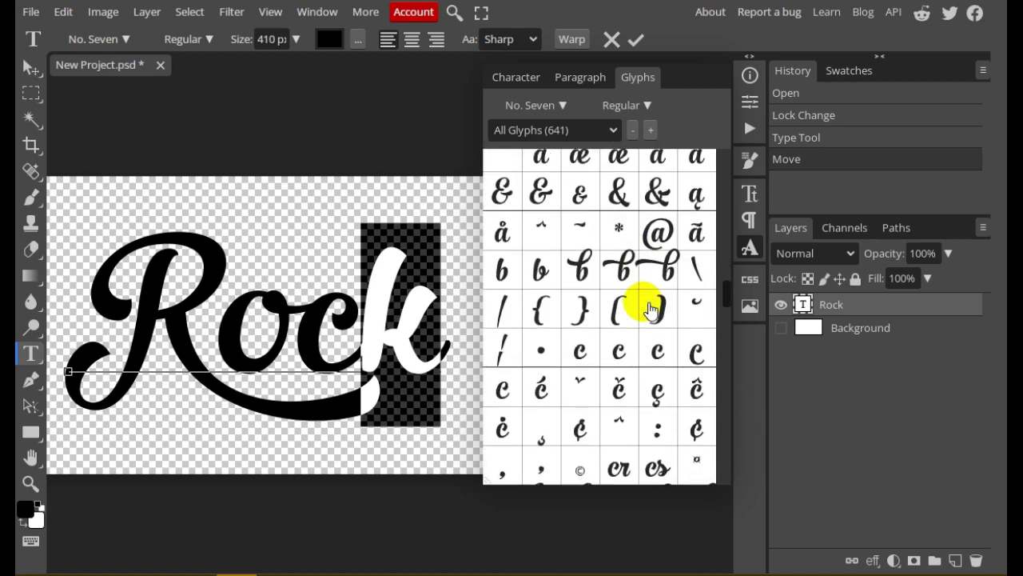
scroll(649, 308, down, 3)
scroll(648, 304, down, 3)
scroll(649, 308, down, 4)
scroll(651, 310, down, 2)
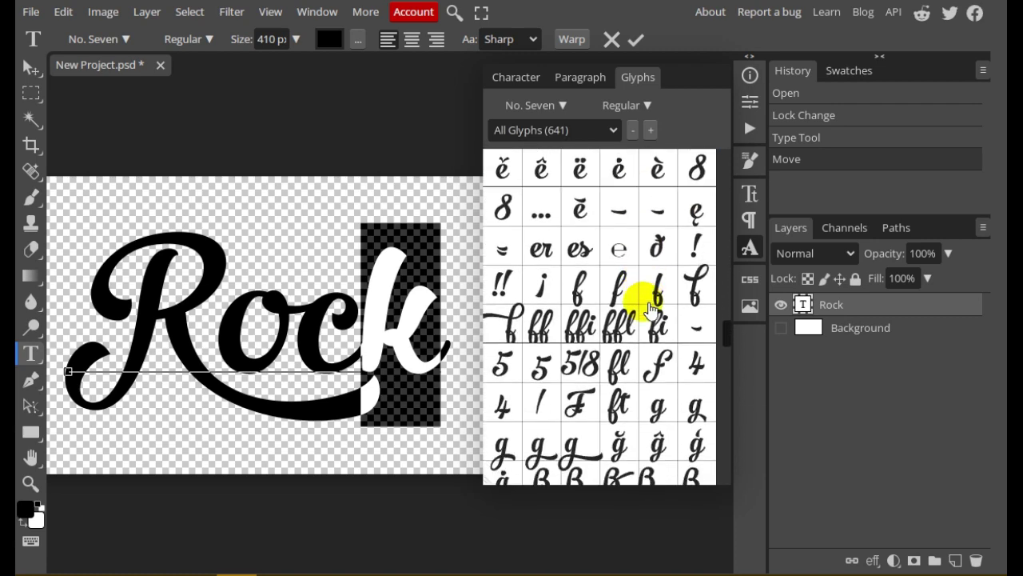
scroll(646, 300, down, 3)
scroll(645, 295, down, 2)
scroll(692, 336, down, 1)
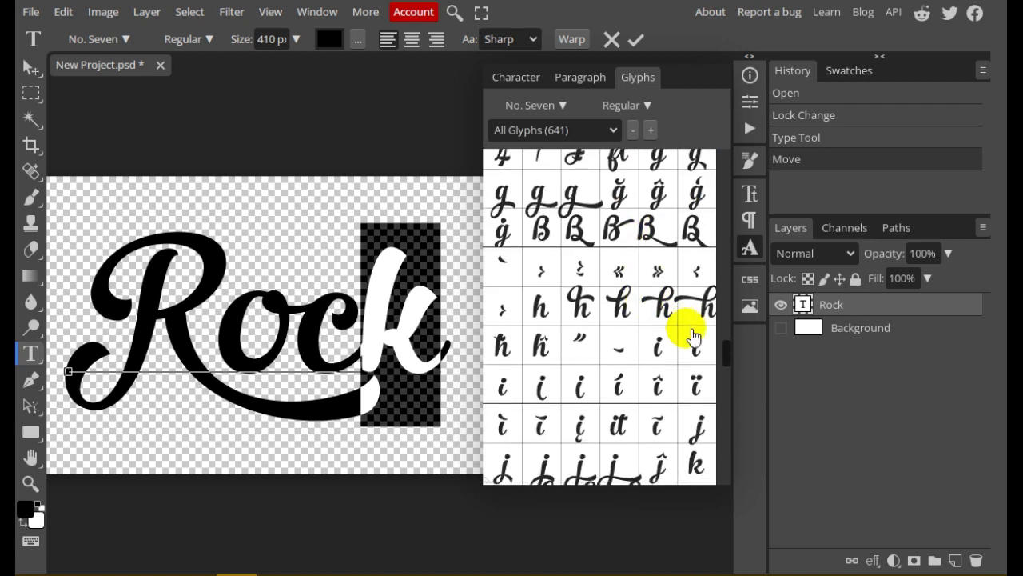
scroll(693, 336, down, 3)
scroll(693, 336, down, 3)
scroll(693, 336, down, 2)
scroll(692, 335, down, 2)
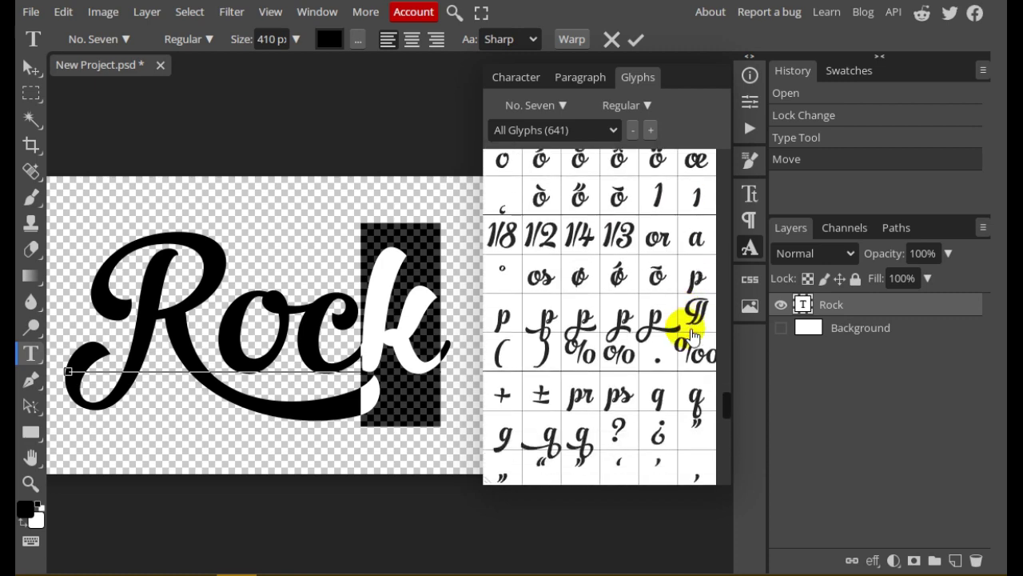
scroll(692, 336, down, 2)
scroll(692, 336, down, 3)
scroll(693, 336, down, 3)
scroll(693, 336, down, 3)
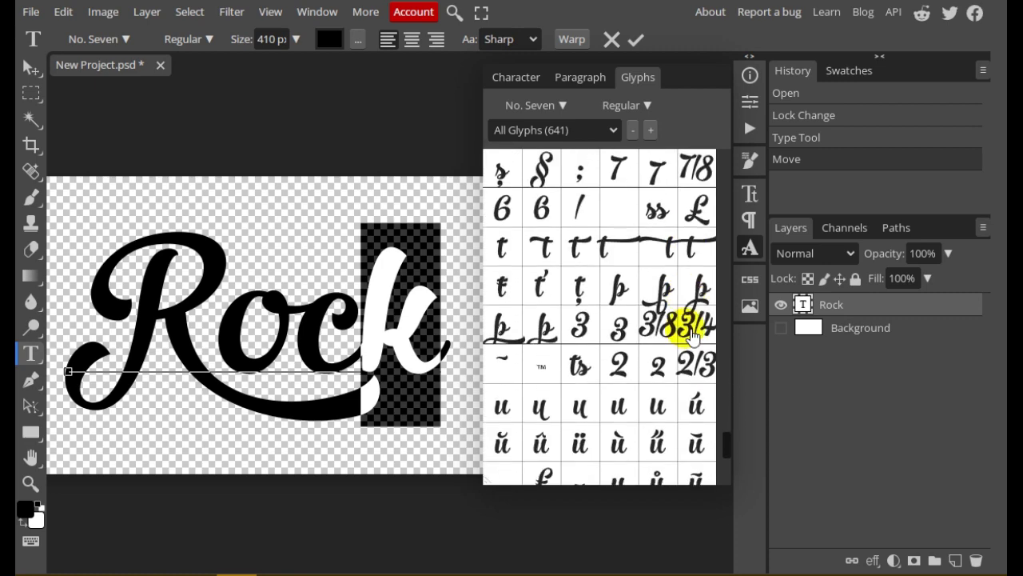
scroll(692, 335, down, 3)
scroll(693, 335, down, 2)
scroll(692, 336, down, 2)
scroll(692, 336, up, 3)
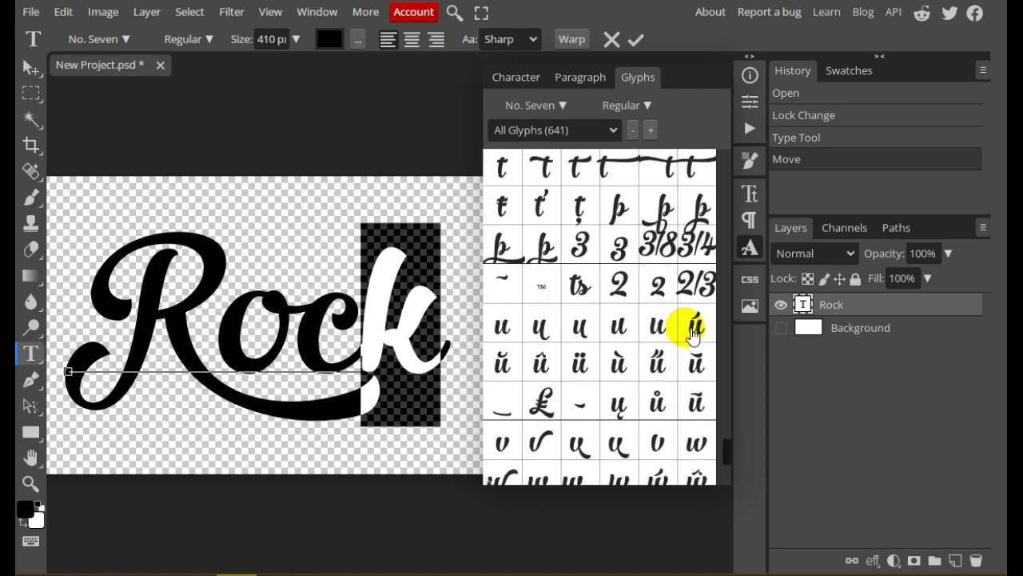
scroll(655, 312, up, 3)
scroll(621, 294, up, 3)
scroll(627, 300, up, 3)
scroll(627, 303, up, 3)
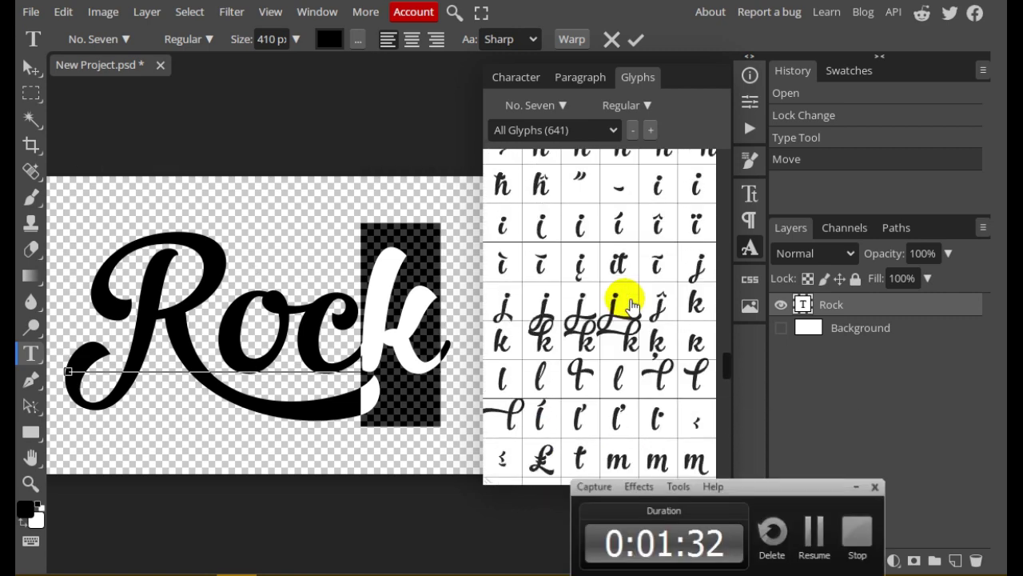
click(589, 344)
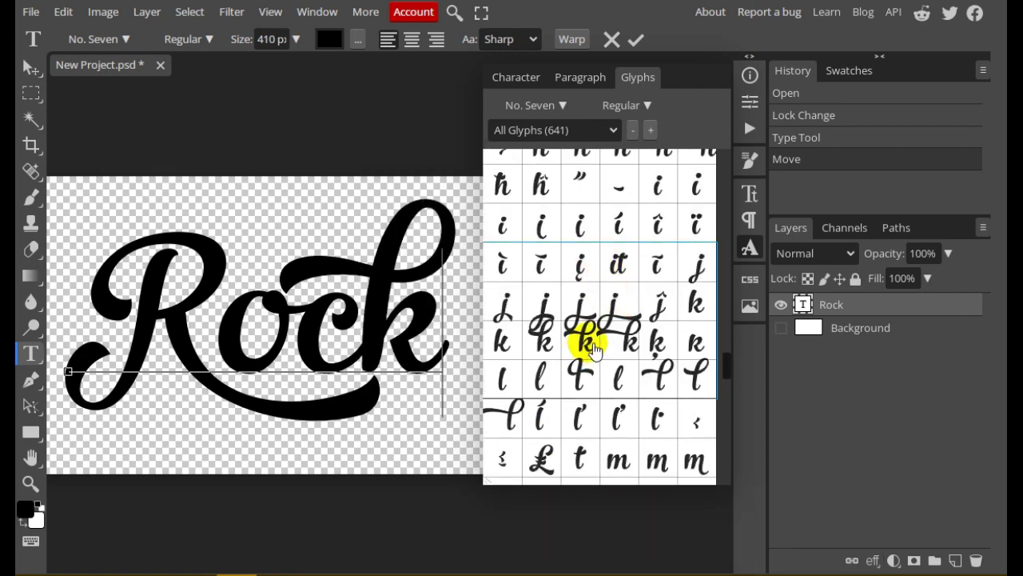
Step: Try several swash k variants, settle on the tall looping k, and commit the text
drag(360, 311, 446, 323)
click(544, 343)
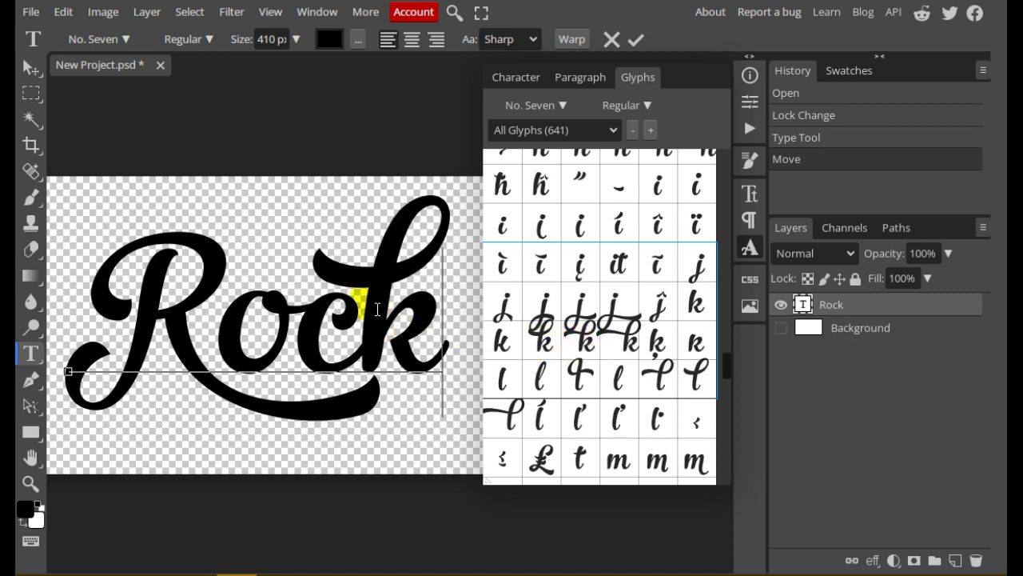
drag(362, 298, 440, 310)
click(631, 344)
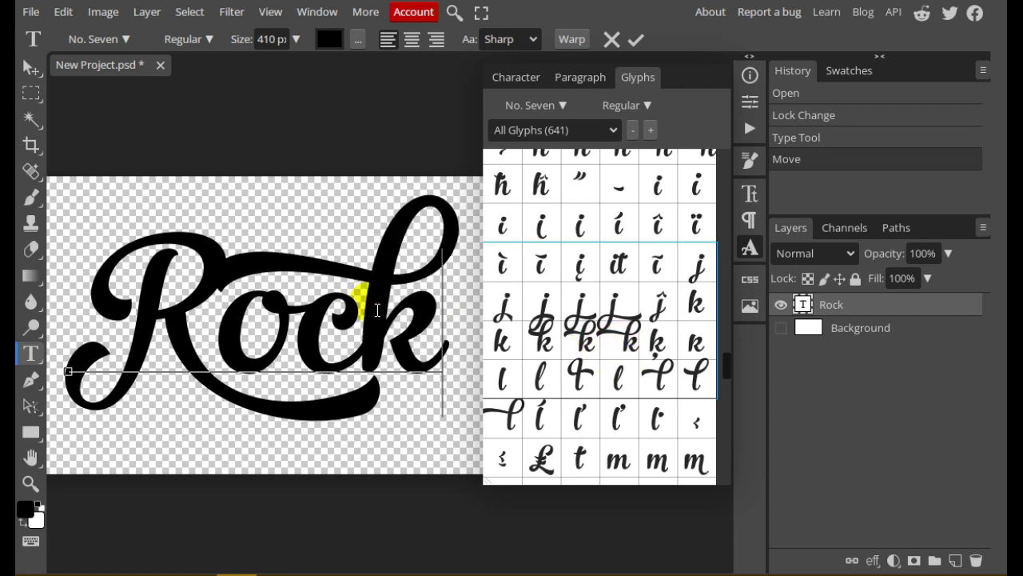
drag(361, 298, 439, 316)
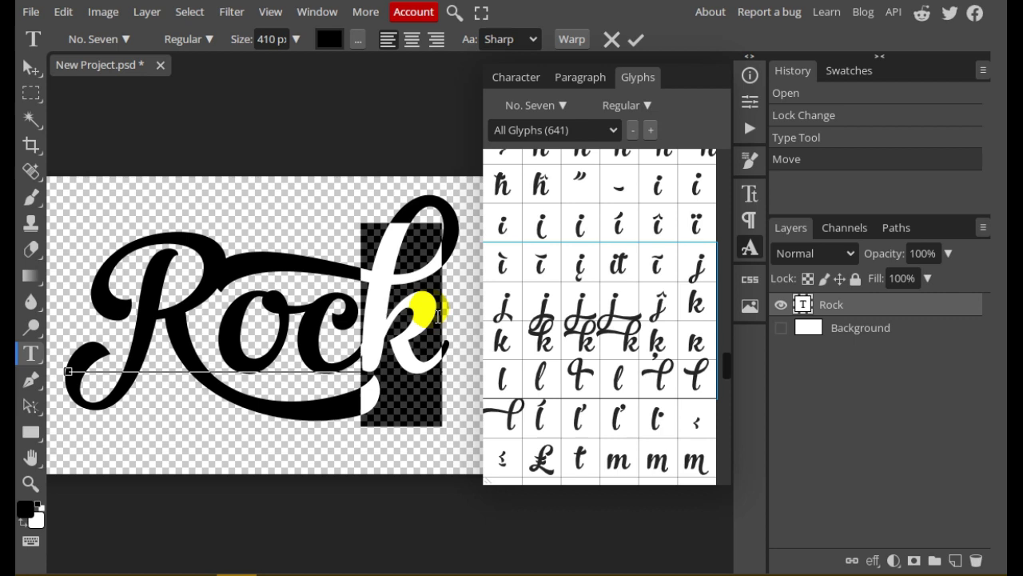
click(590, 344)
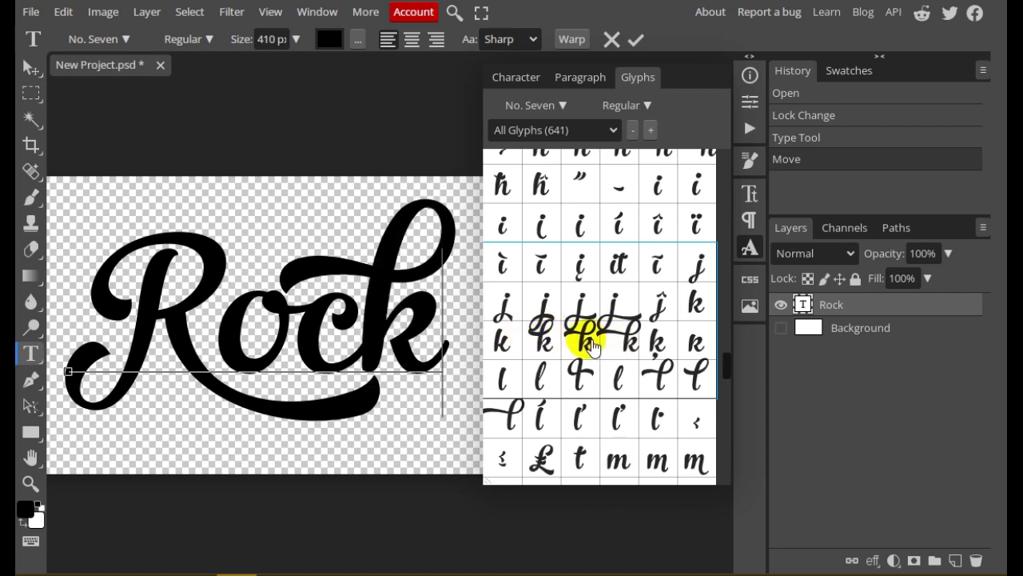
drag(364, 304, 450, 320)
click(550, 345)
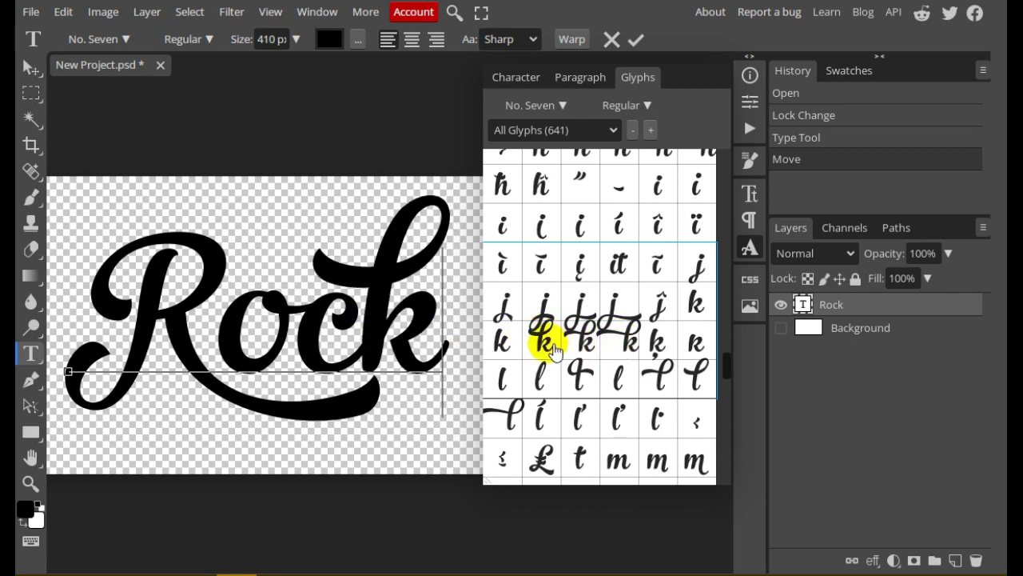
drag(363, 318, 448, 314)
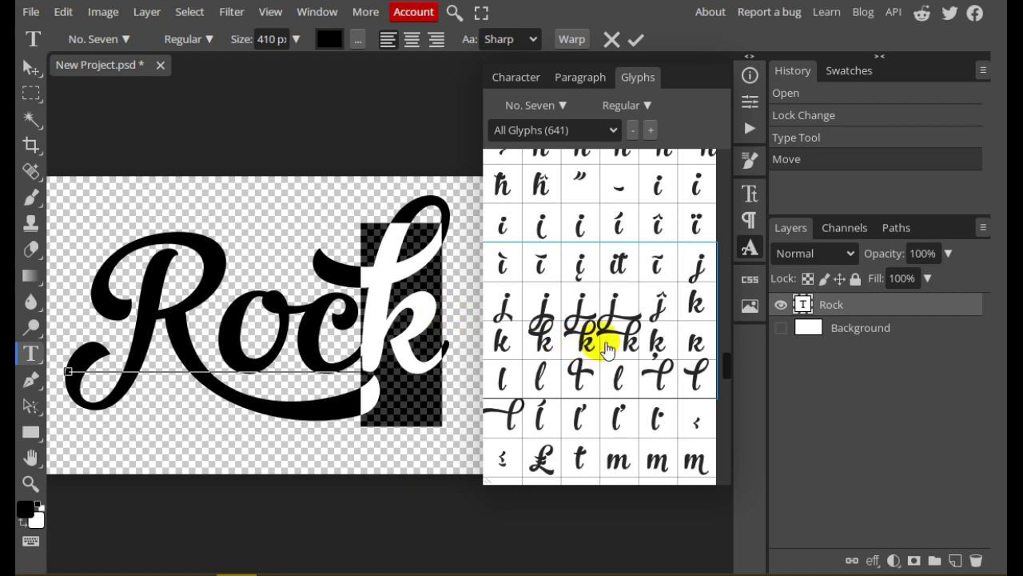
click(575, 336)
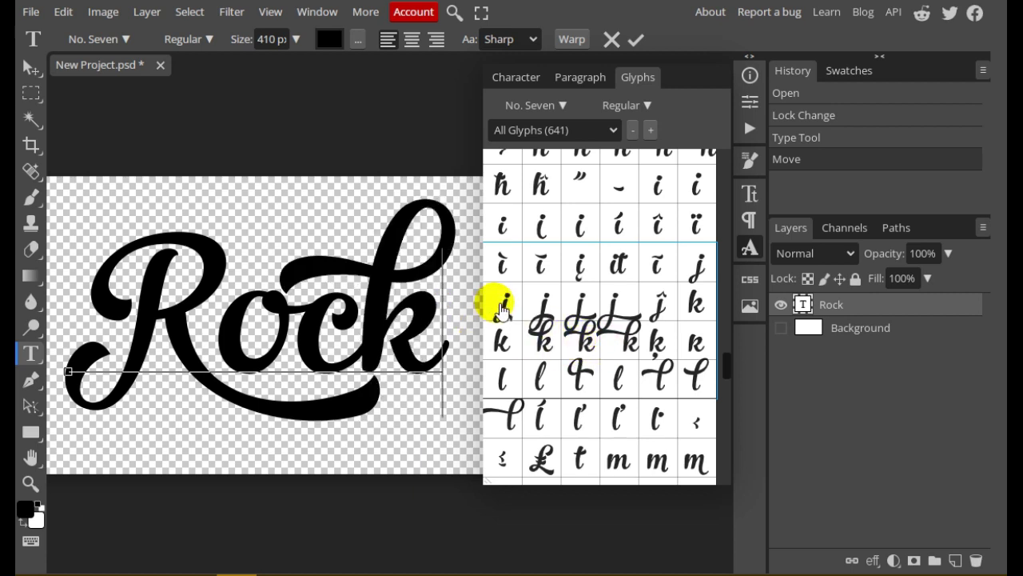
click(750, 250)
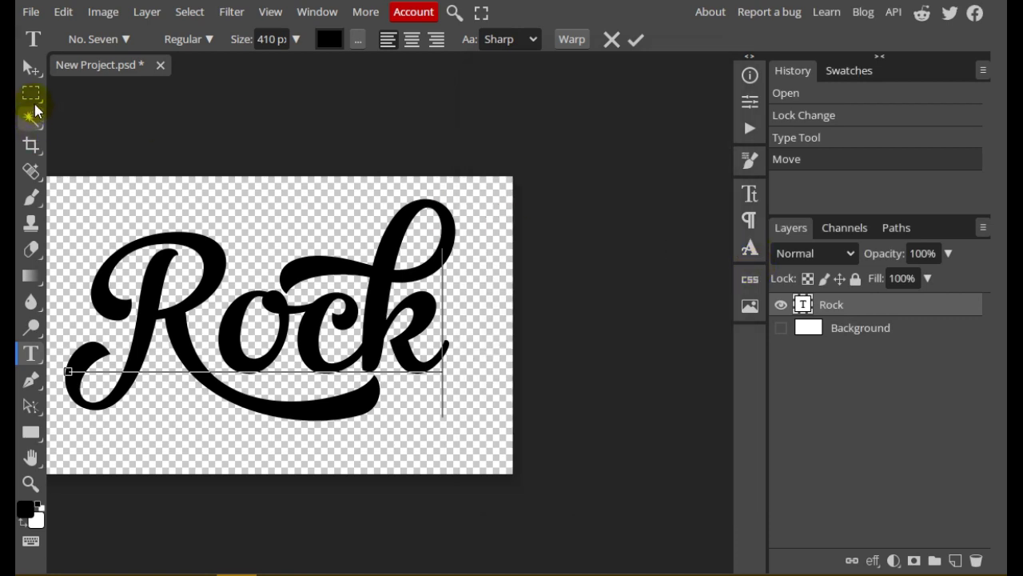
Step: Nudge the Rock text slightly left and convert the text layer to a shape
click(31, 67)
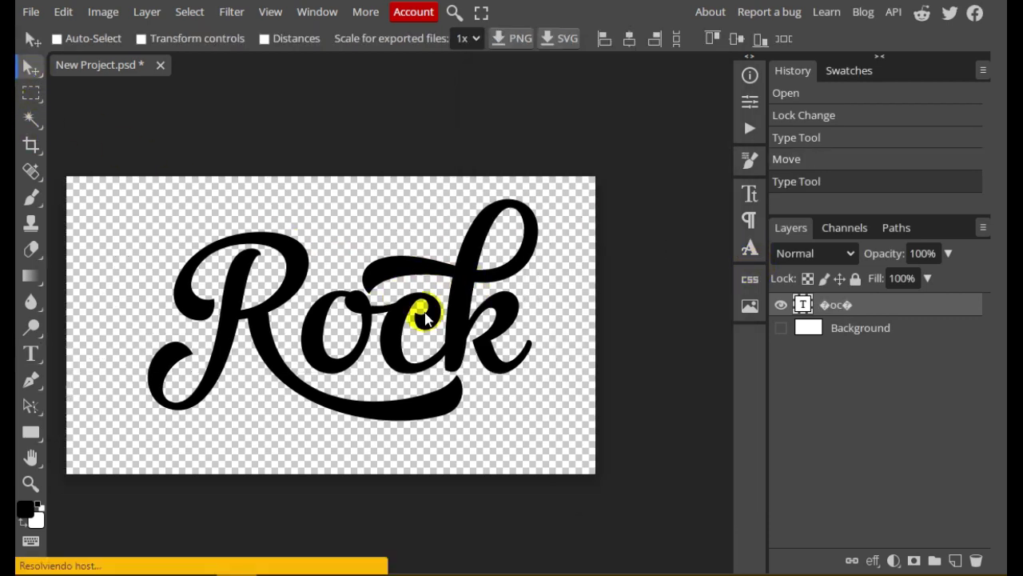
drag(406, 313, 390, 310)
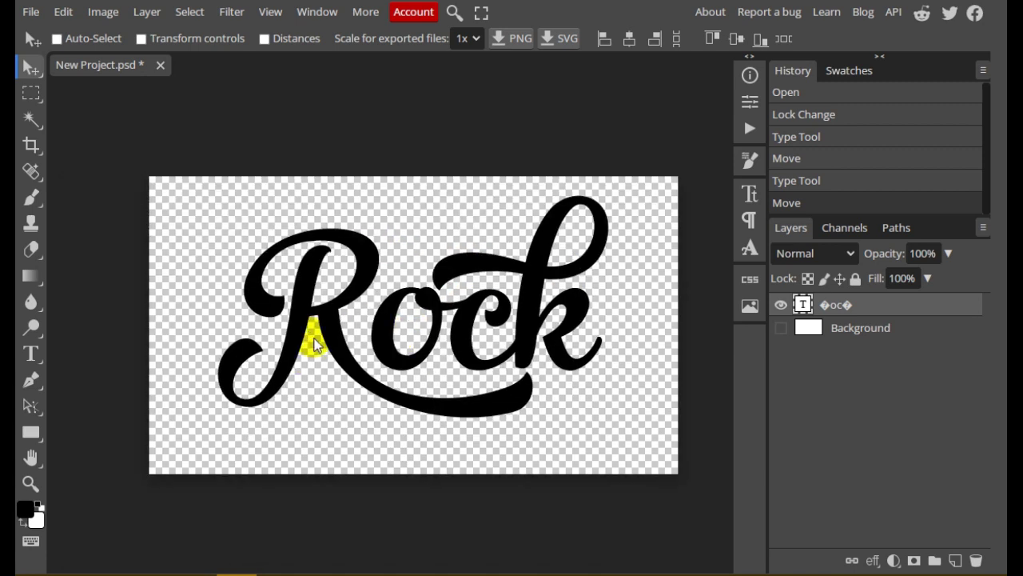
right_click(888, 317)
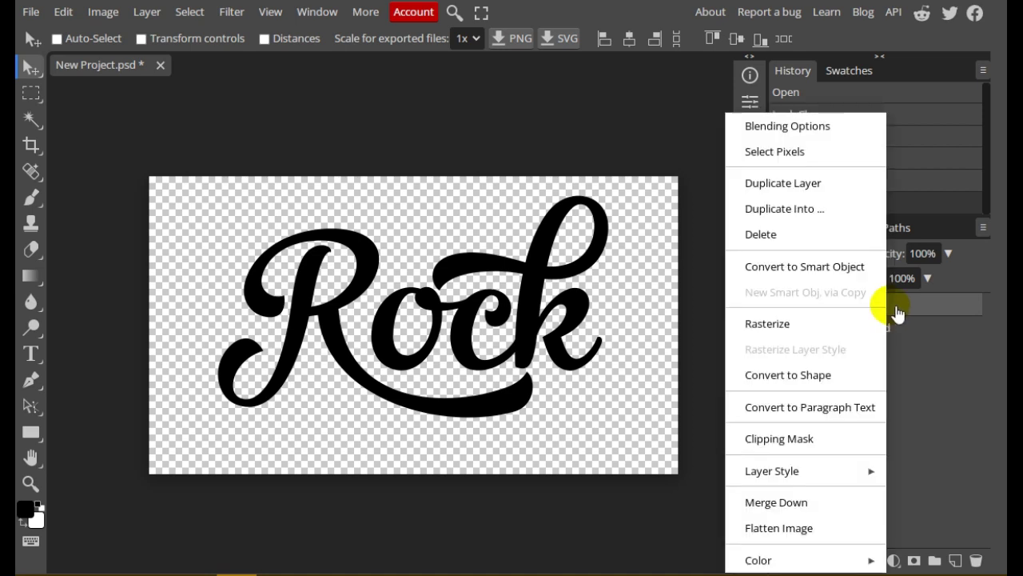
click(793, 378)
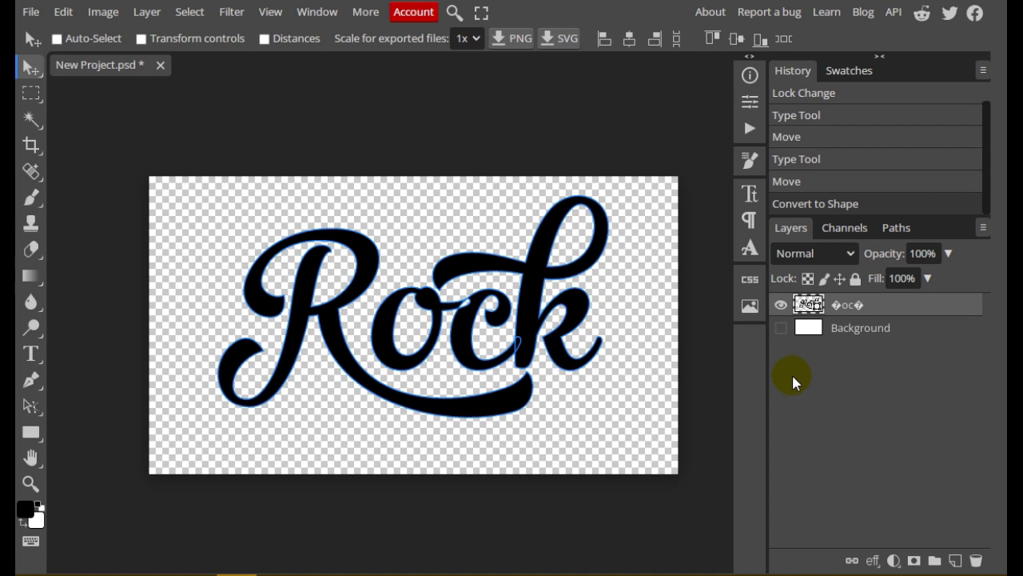
Step: Toggle the Rock layer's visibility twice to inspect the new vector outline
click(781, 305)
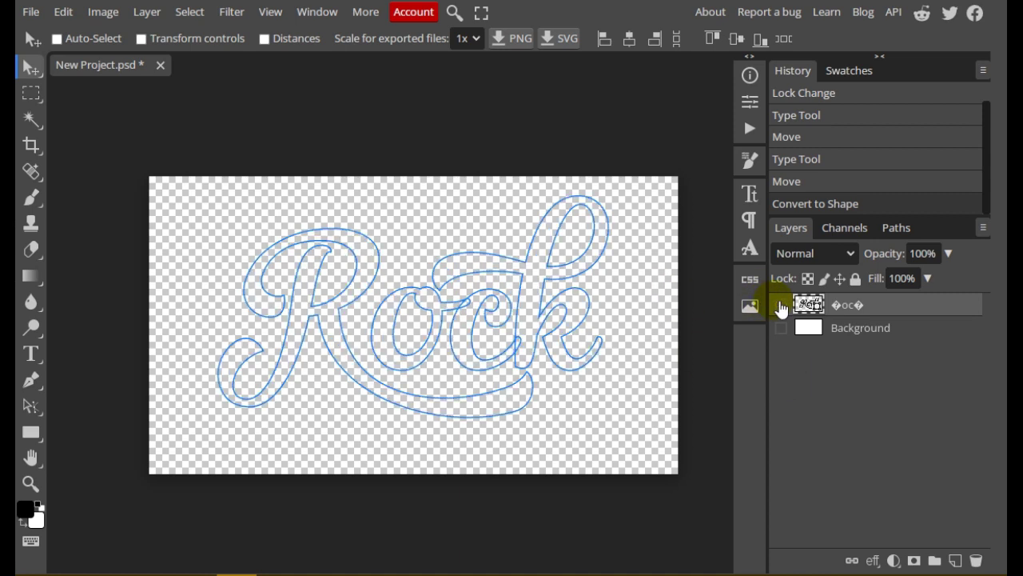
click(781, 305)
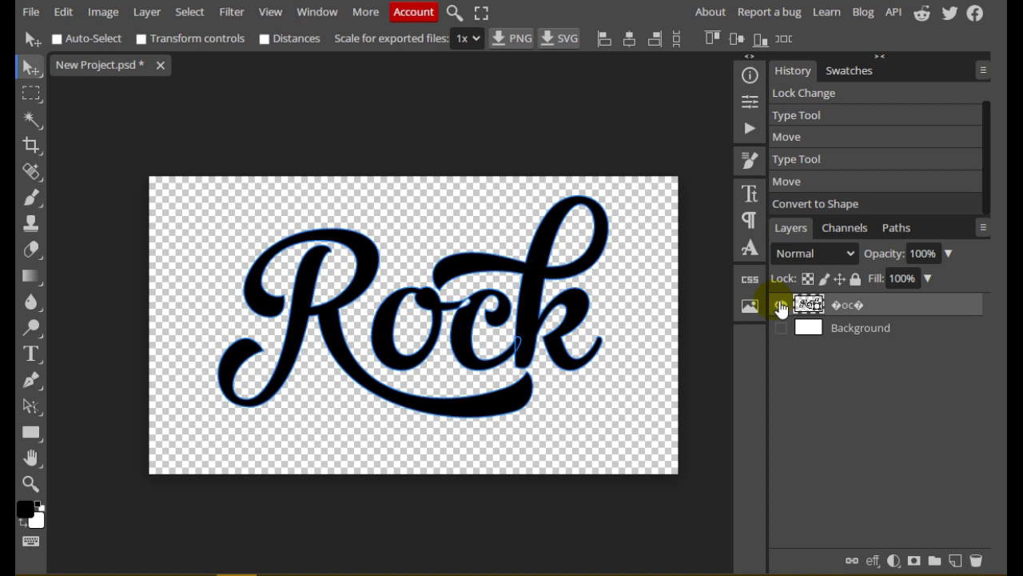
click(781, 306)
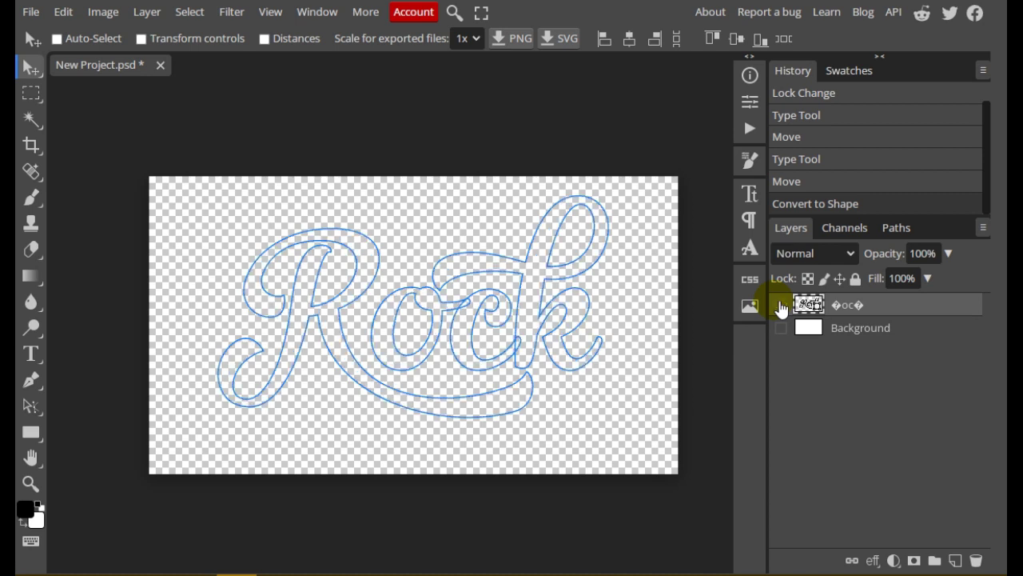
click(781, 305)
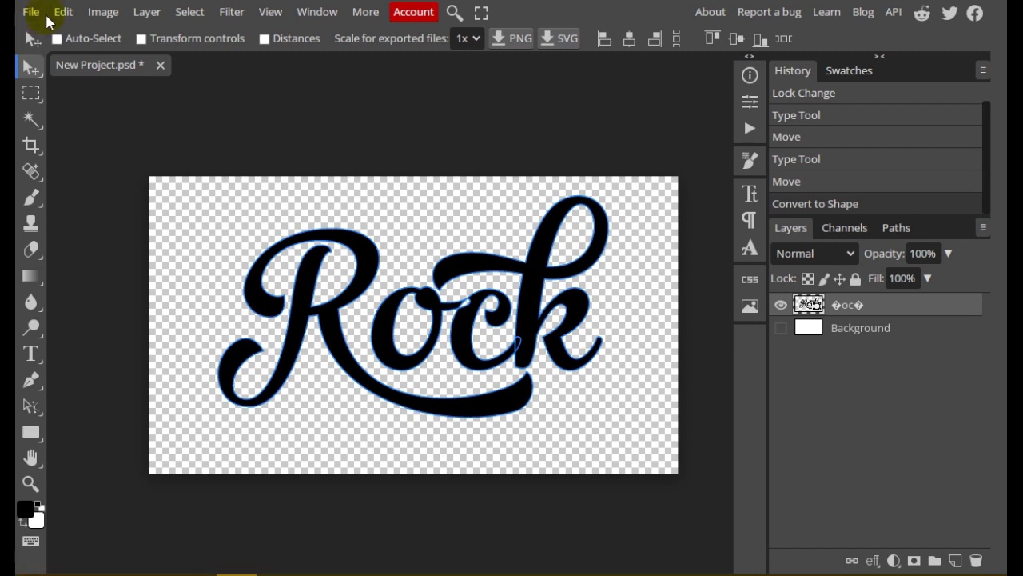
Step: Export the design as a 1280×720 SVG named New Project.svg
click(61, 13)
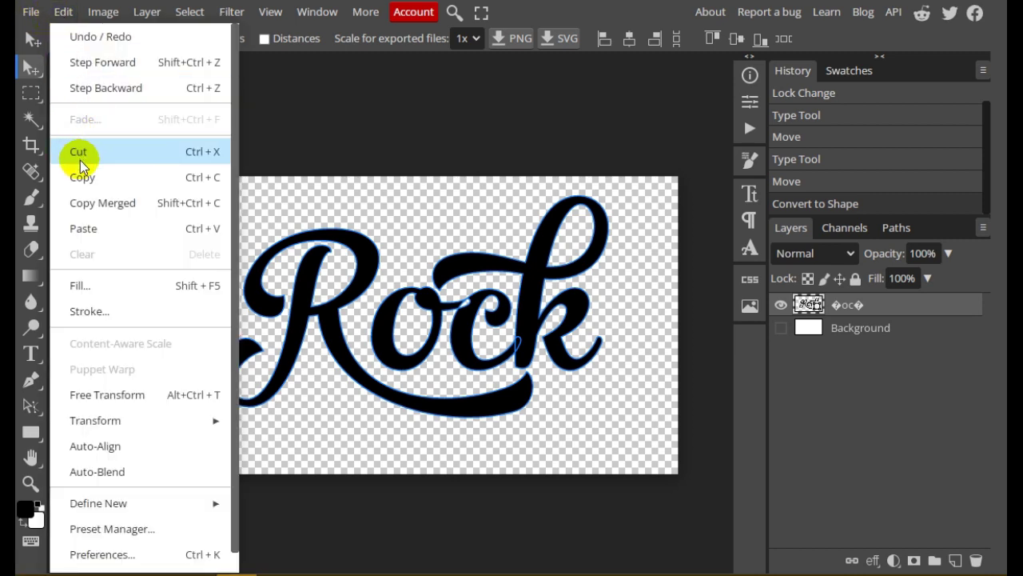
mouse_move(95, 420)
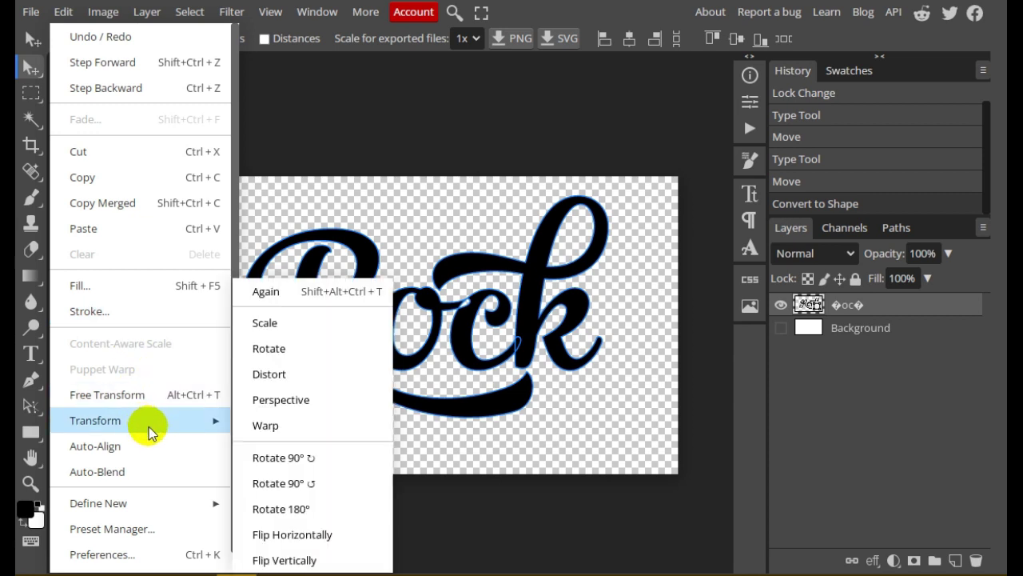
click(28, 12)
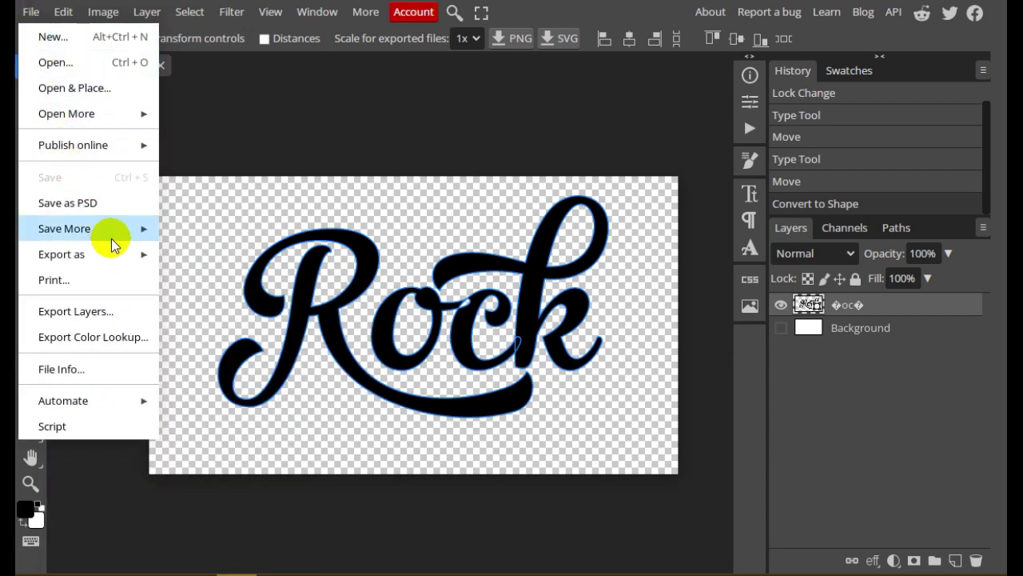
mouse_move(61, 254)
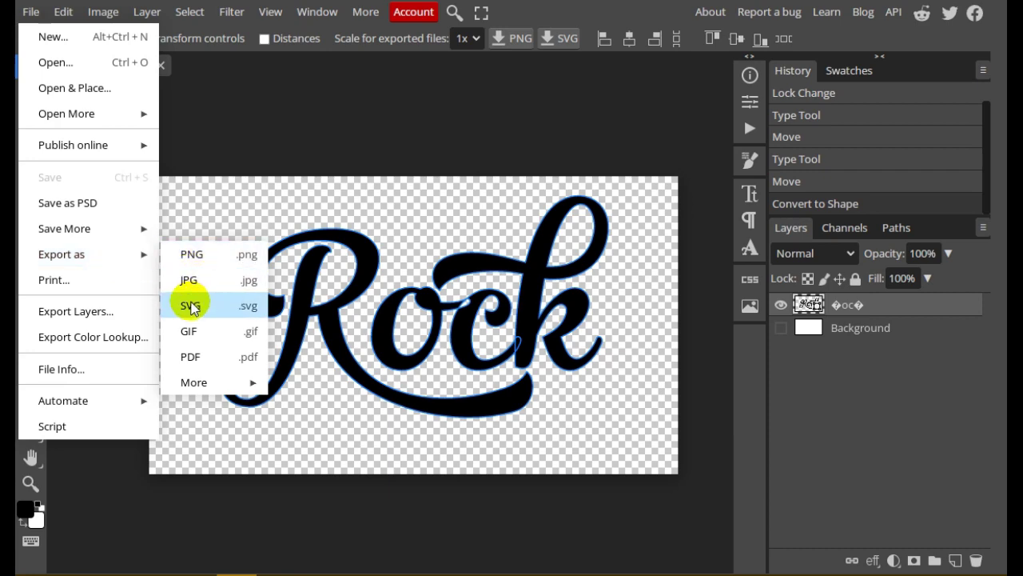
click(226, 306)
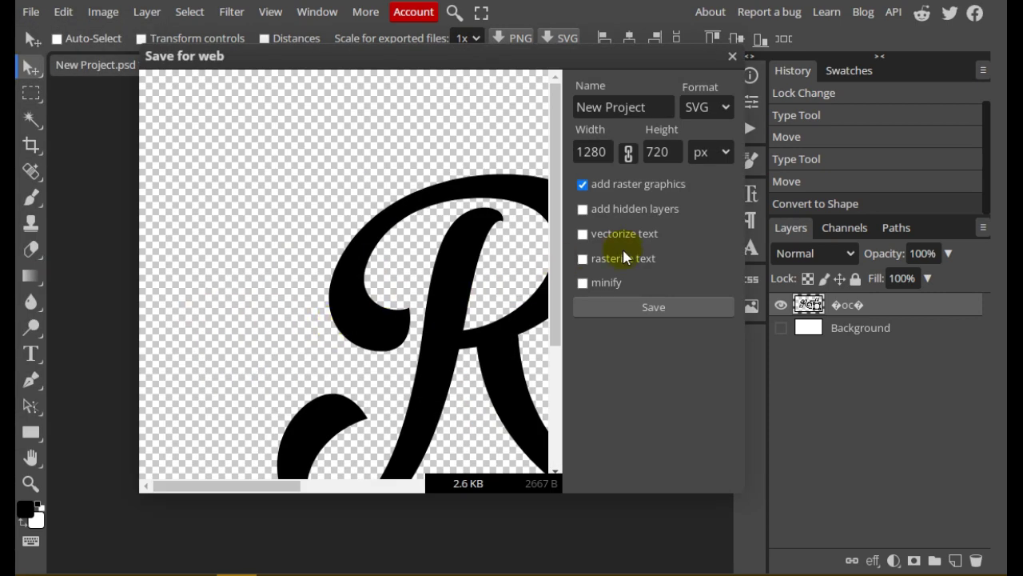
click(652, 312)
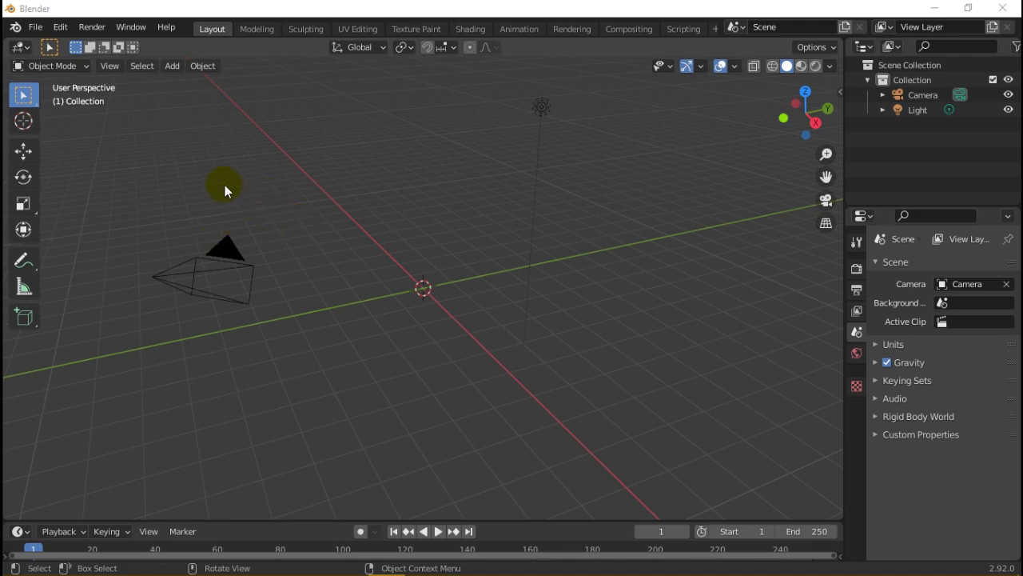
Step: Import New Project.svg into Blender, zoom in, and widen the Outliner and Properties area
click(35, 27)
mouse_move(58, 229)
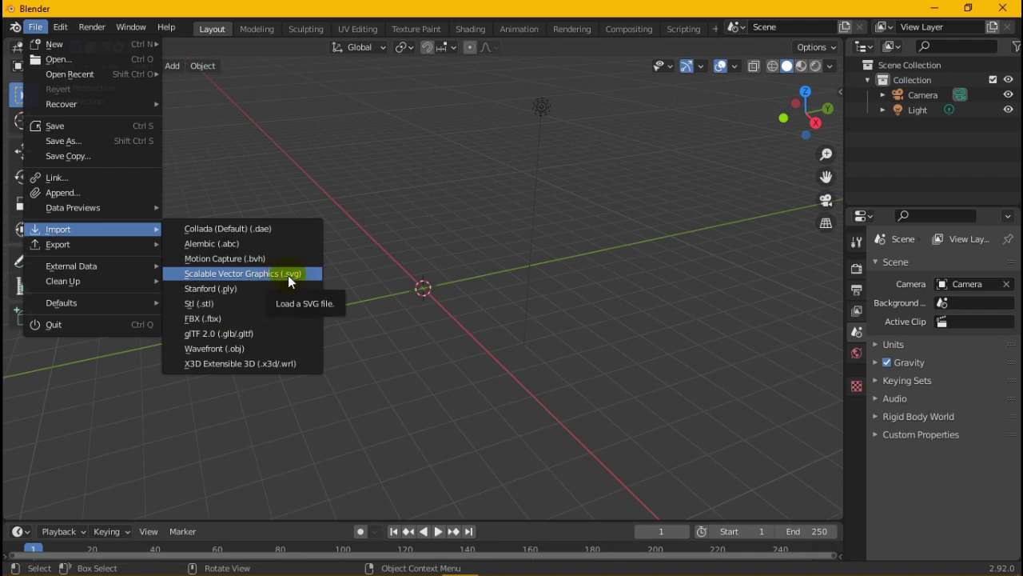
click(288, 275)
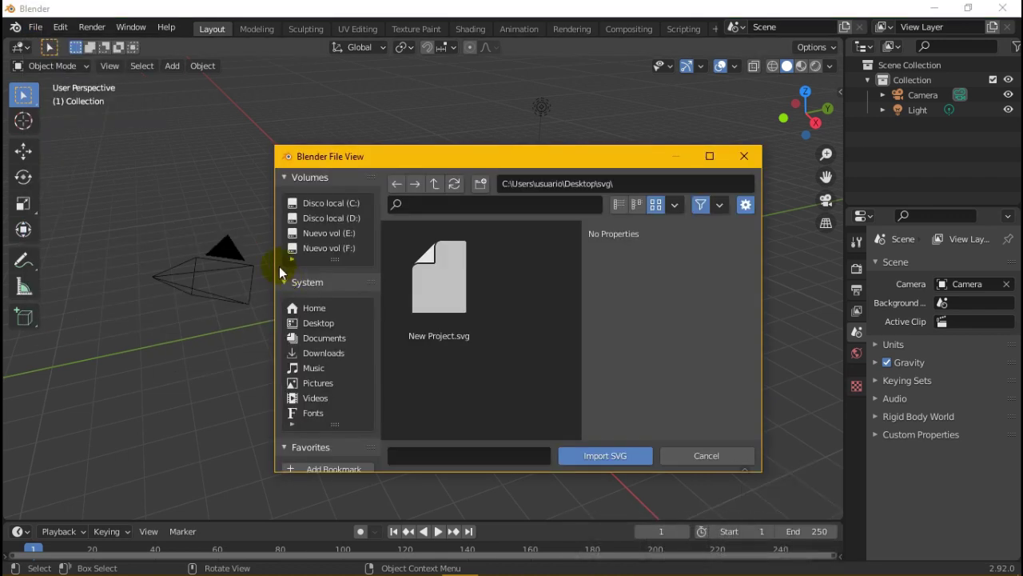
click(452, 304)
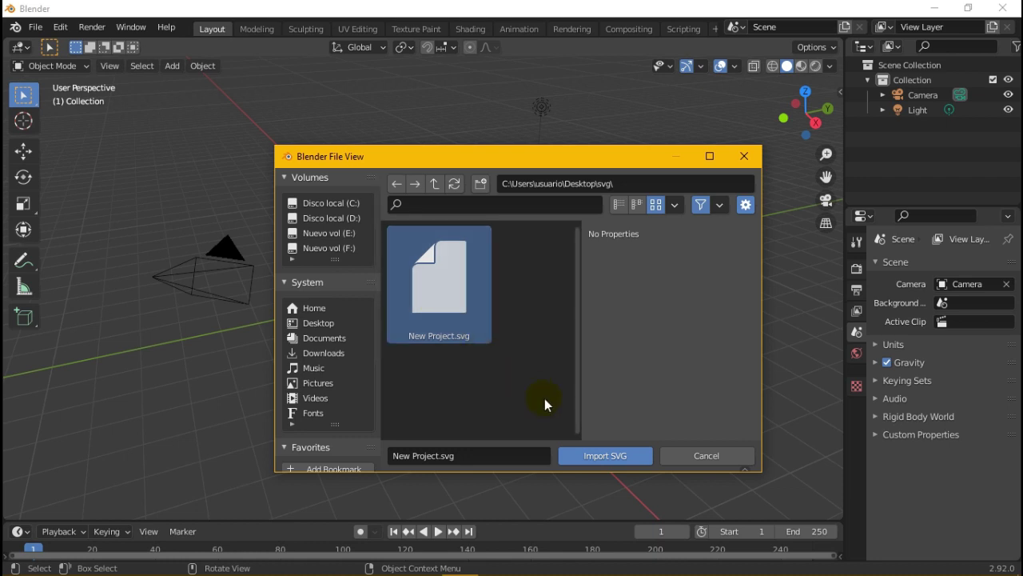
click(603, 459)
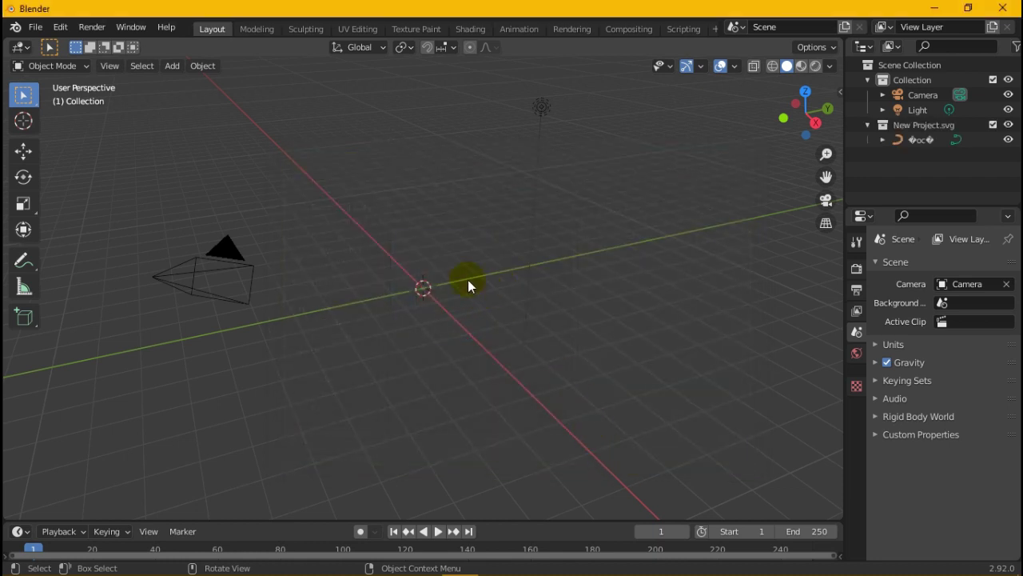
scroll(480, 288, up, 3)
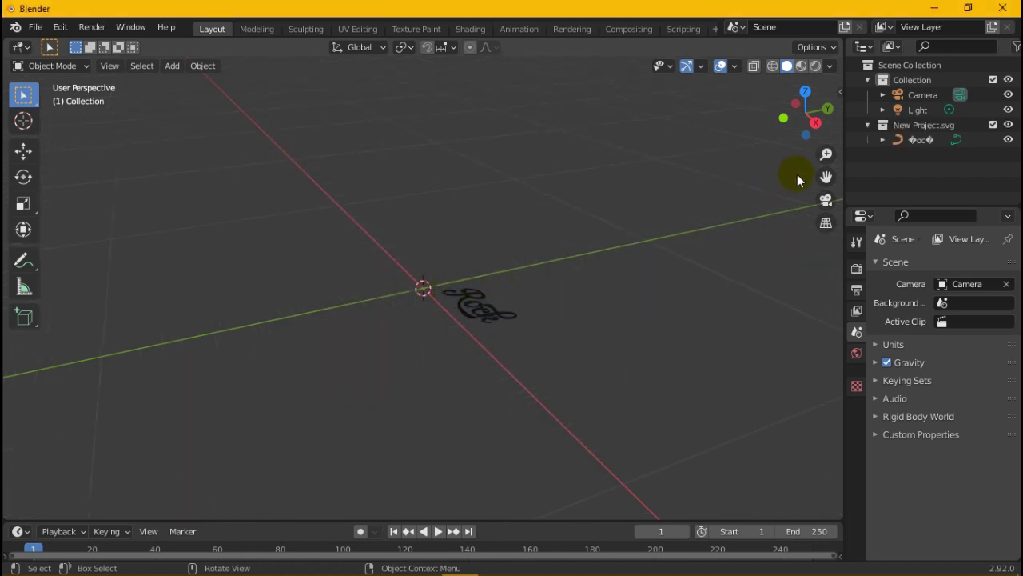
drag(846, 168, 605, 184)
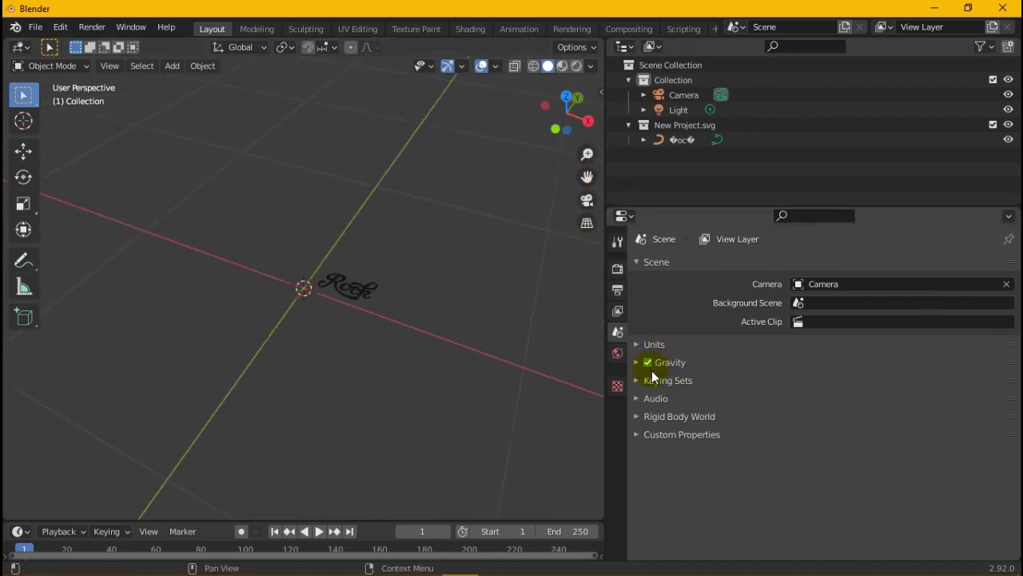
Step: Select the Rock curve and set its X rotation to 90° so it stands upright
click(678, 140)
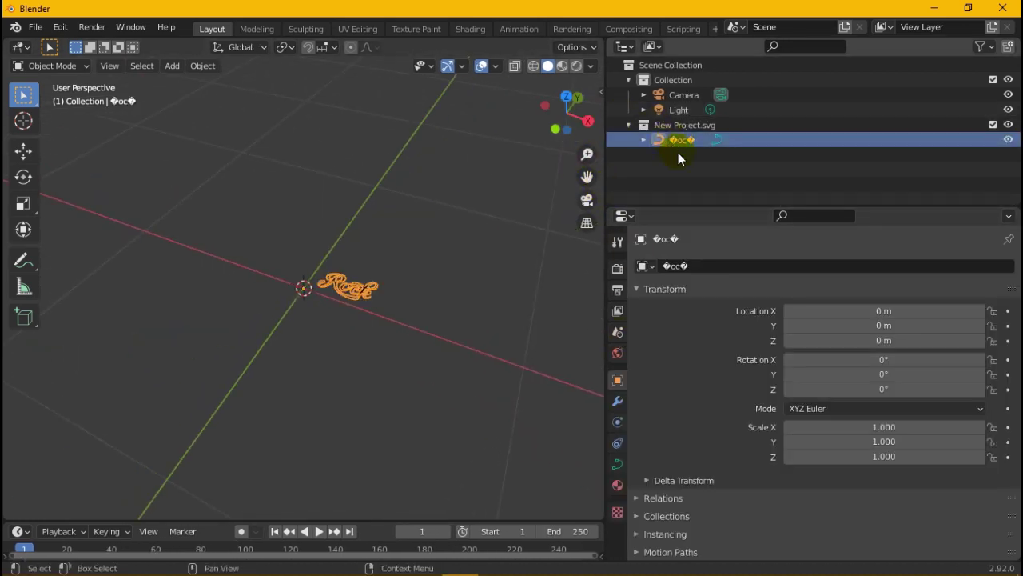
click(919, 361)
text(0)
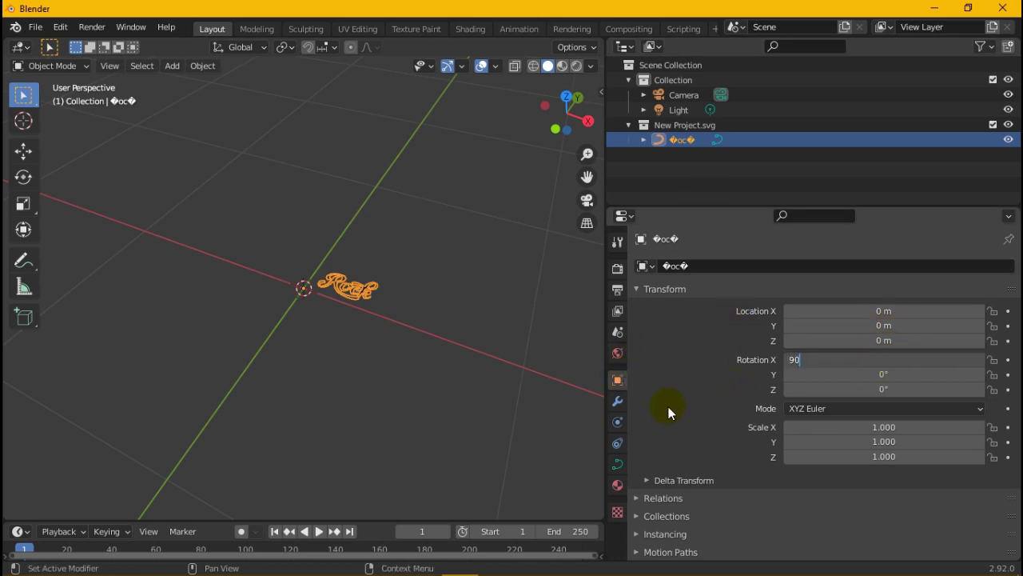
key(Return)
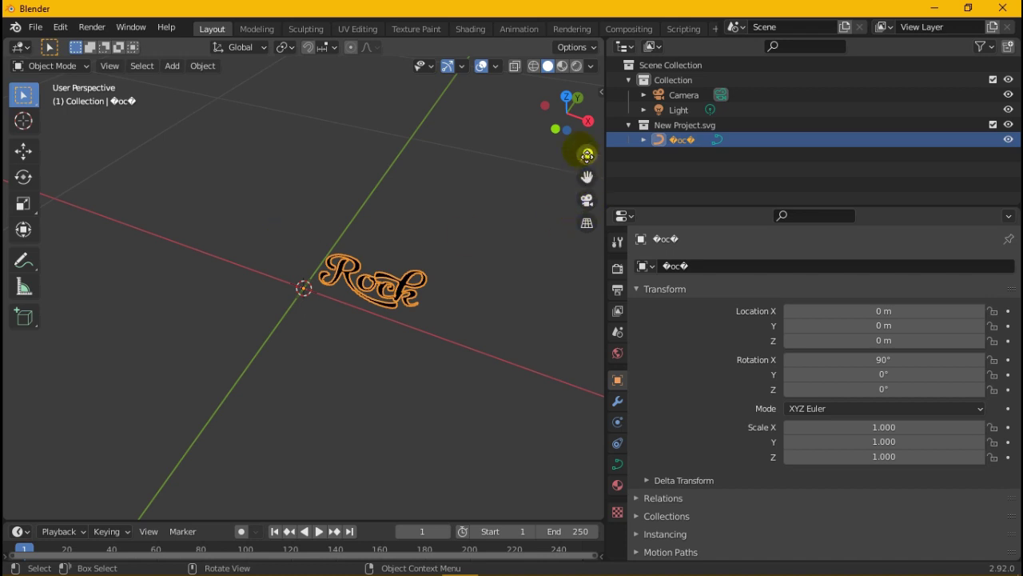
drag(564, 112, 564, 120)
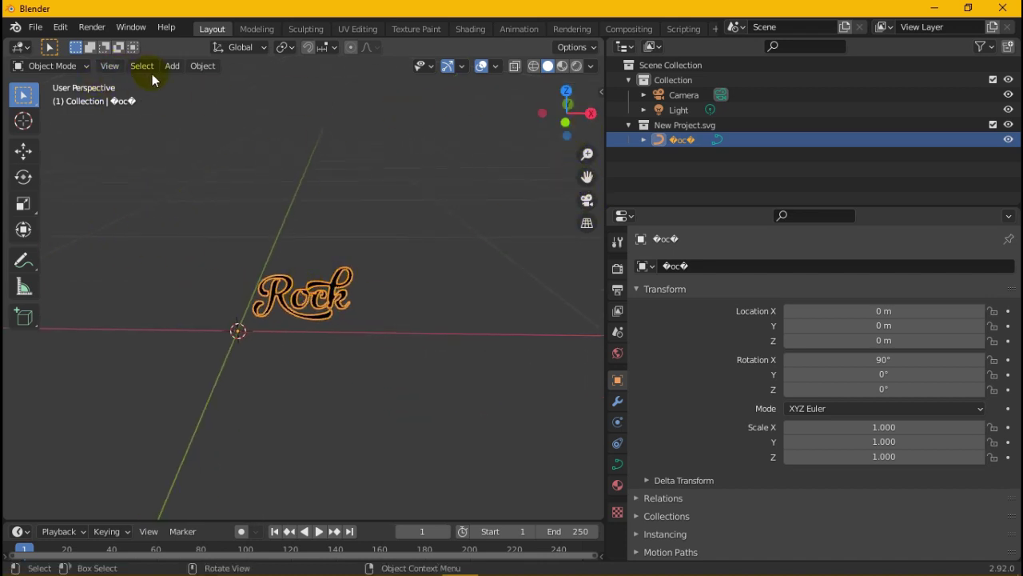
Step: Scale the Rock text uniformly up to 2.681
click(30, 210)
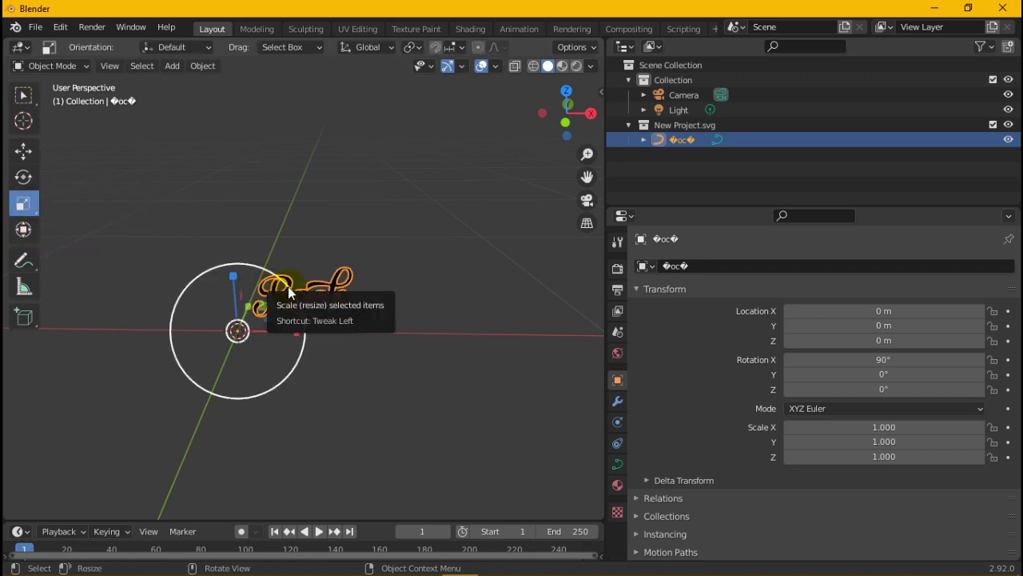
middle_drag(270, 276, 269, 304)
scroll(269, 304, up, 2)
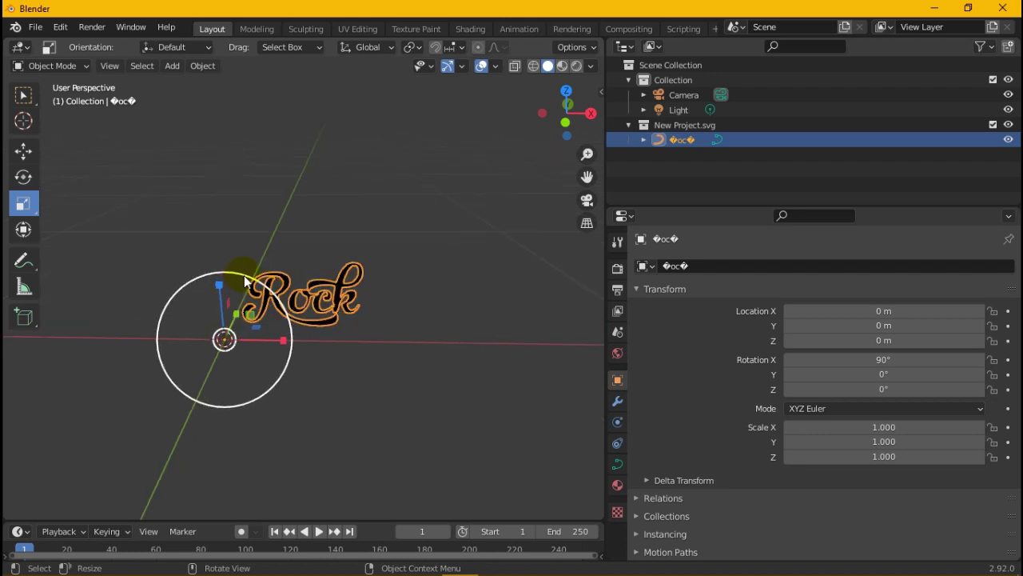
mouse_move(244, 274)
mouse_down()
mouse_move(361, 225)
mouse_move(350, 221)
mouse_up()
scroll(264, 292, down, 3)
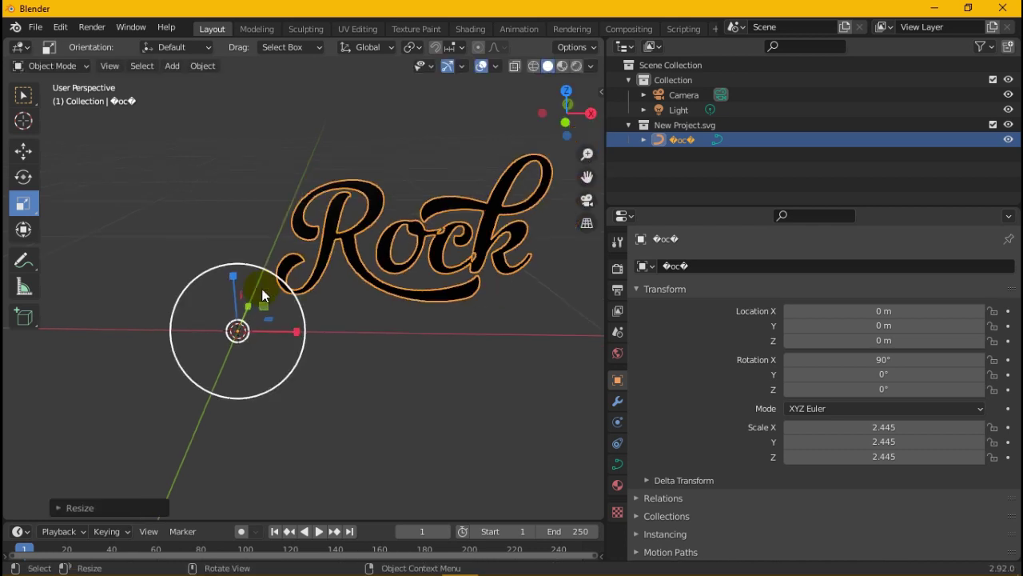
scroll(268, 296, down, 2)
drag(276, 241, 280, 235)
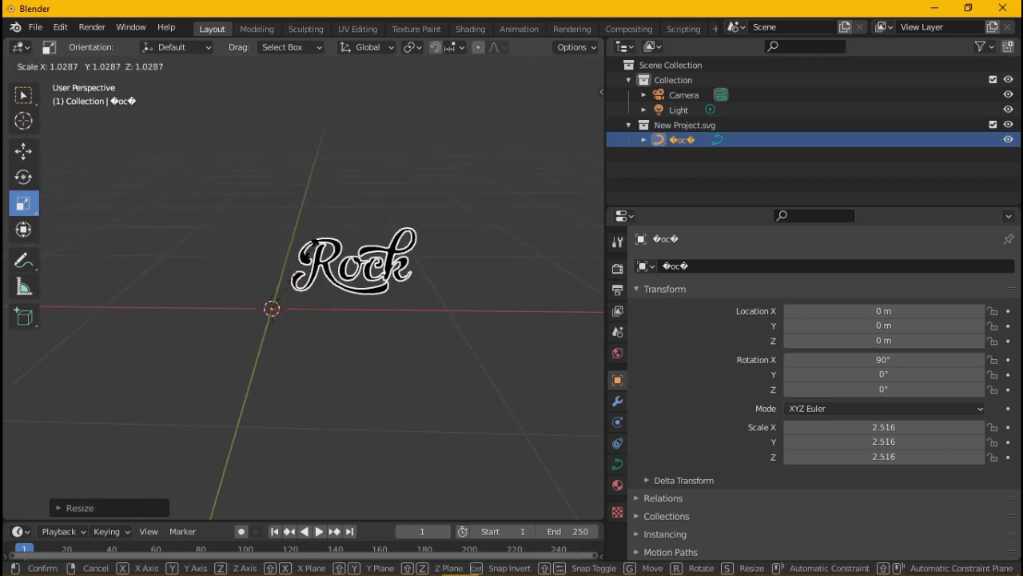
Step: Move the Rock text left to X −0.40123 m and reframe the view
click(24, 152)
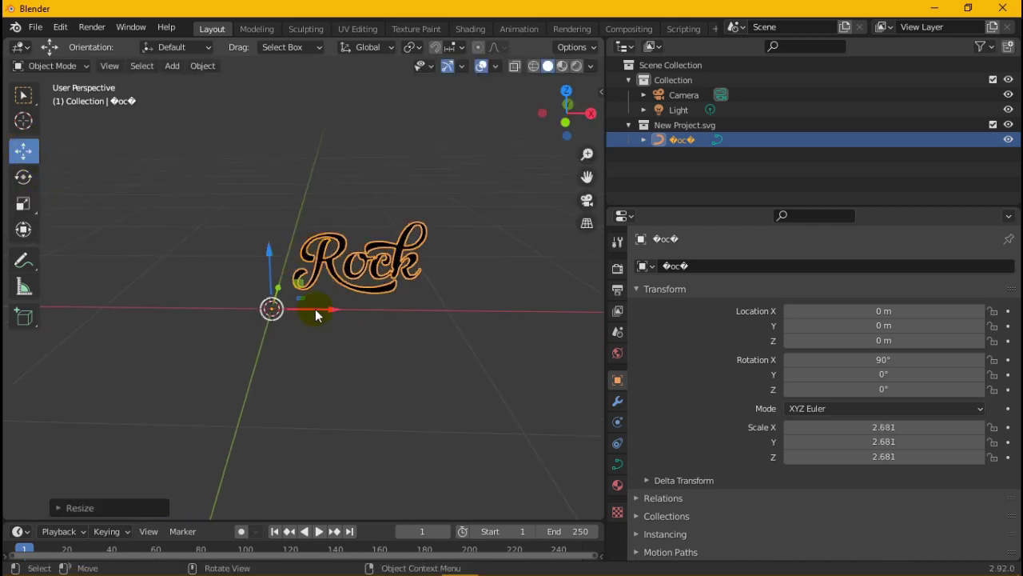
drag(315, 308, 245, 309)
scroll(276, 254, up, 2)
scroll(277, 254, up, 2)
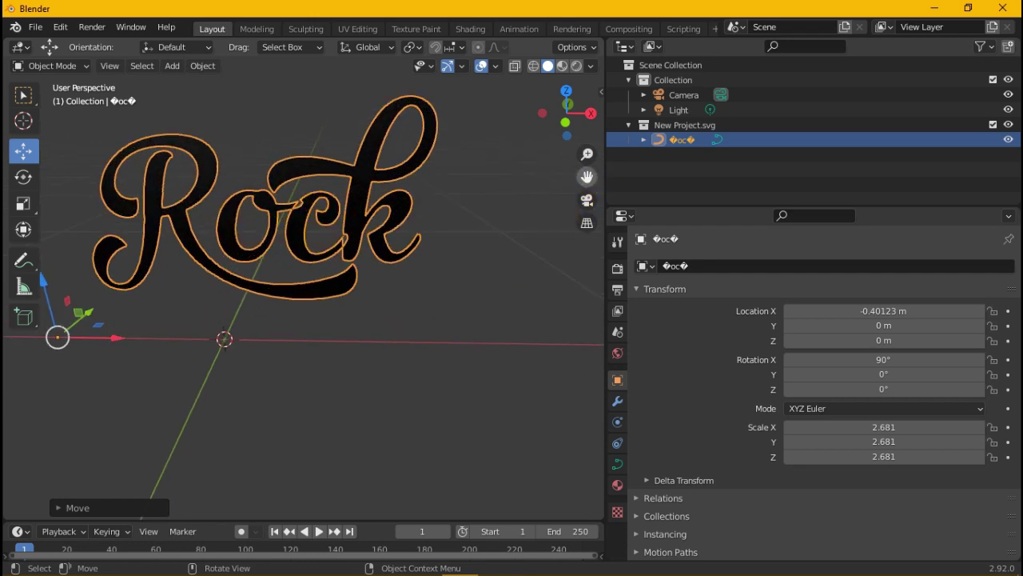
mouse_move(587, 176)
mouse_down()
mouse_move(434, 229)
mouse_move(397, 260)
mouse_up()
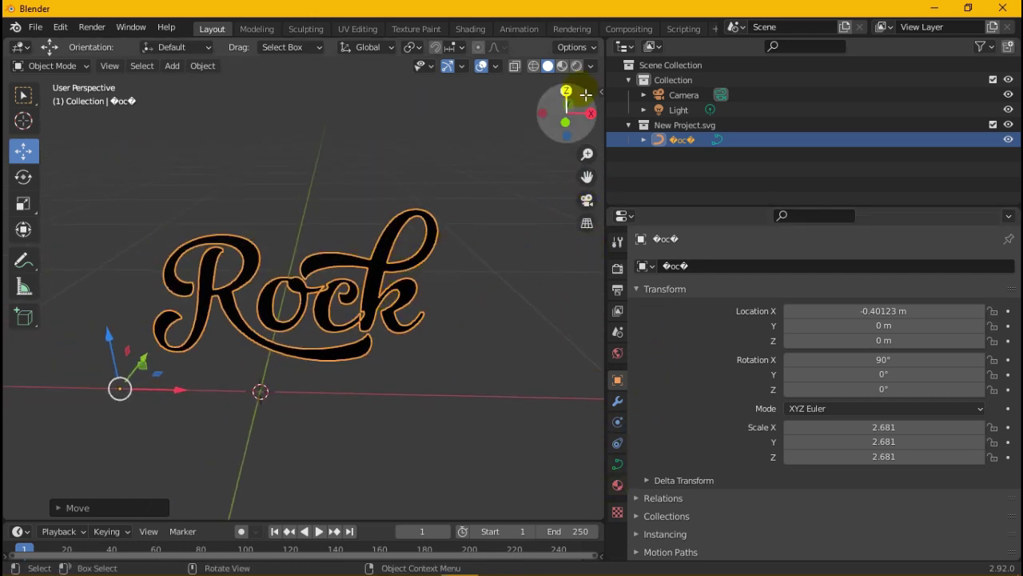
Step: Turn on rendered viewport shading and set scene length units to Centimeters
click(580, 64)
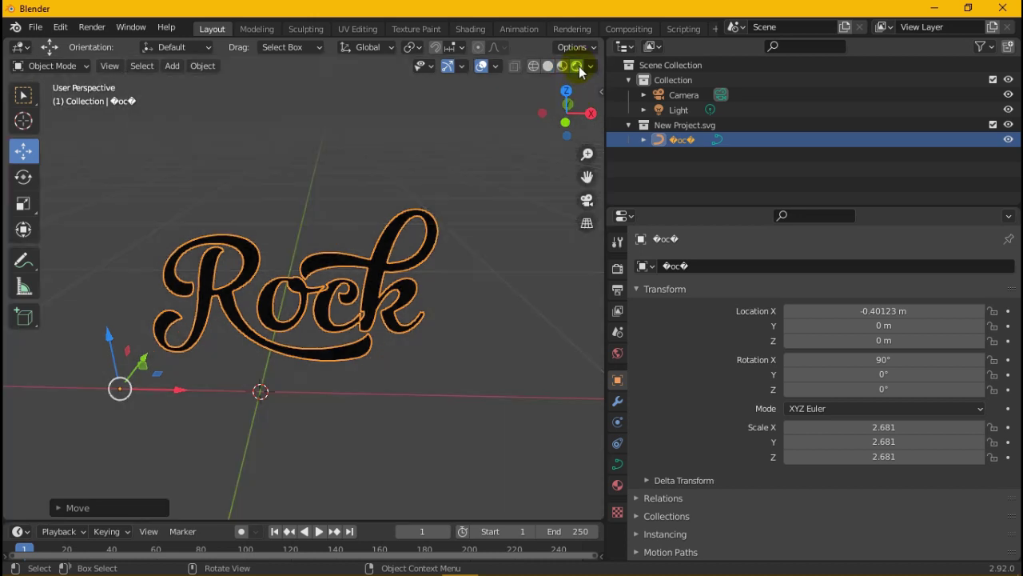
click(617, 332)
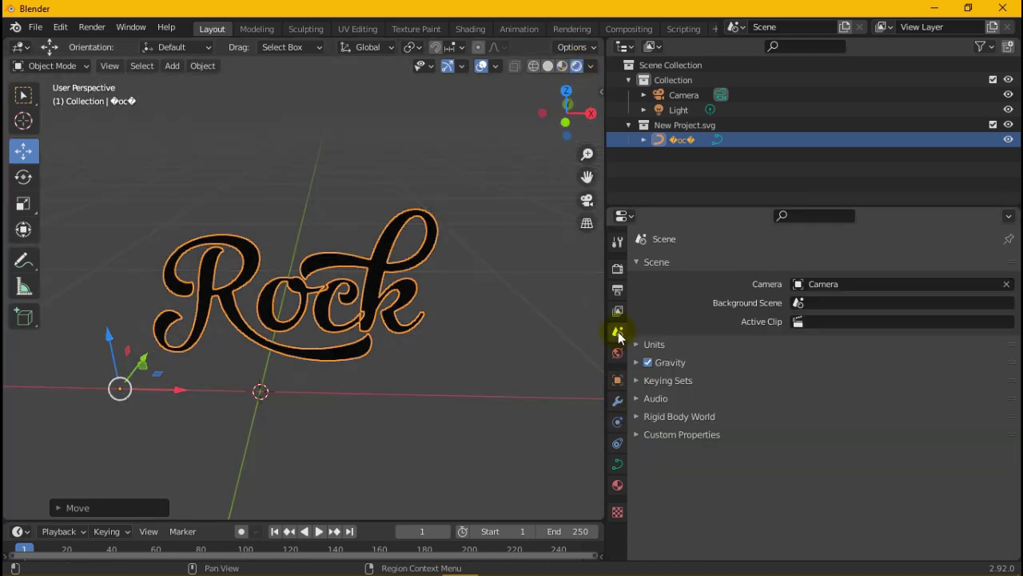
click(665, 347)
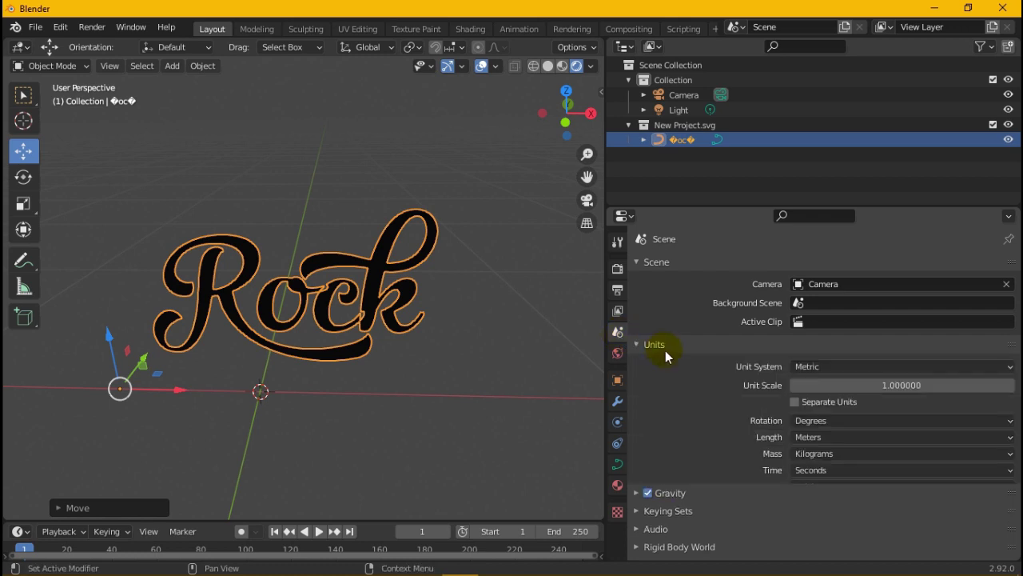
click(826, 438)
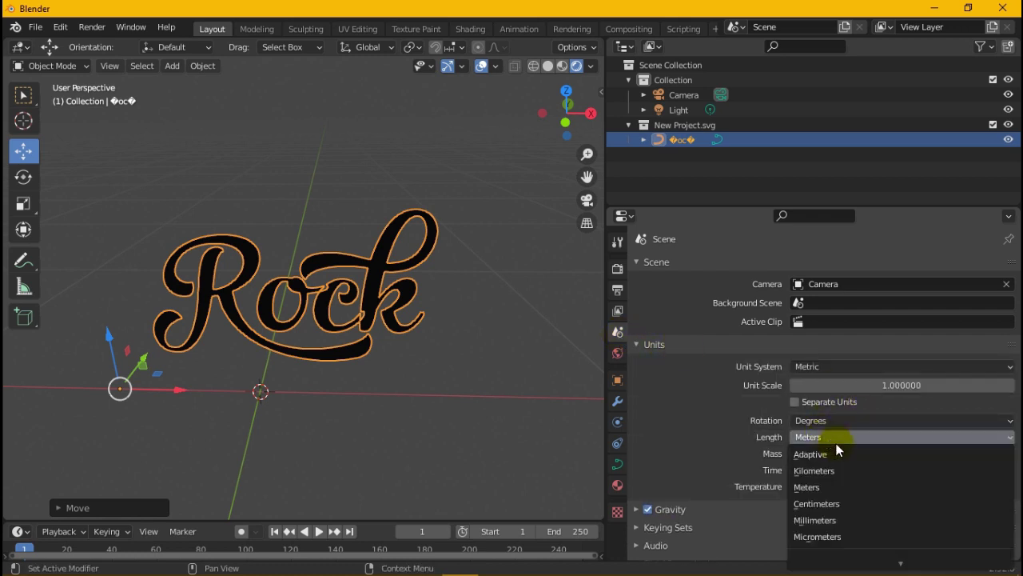
click(845, 504)
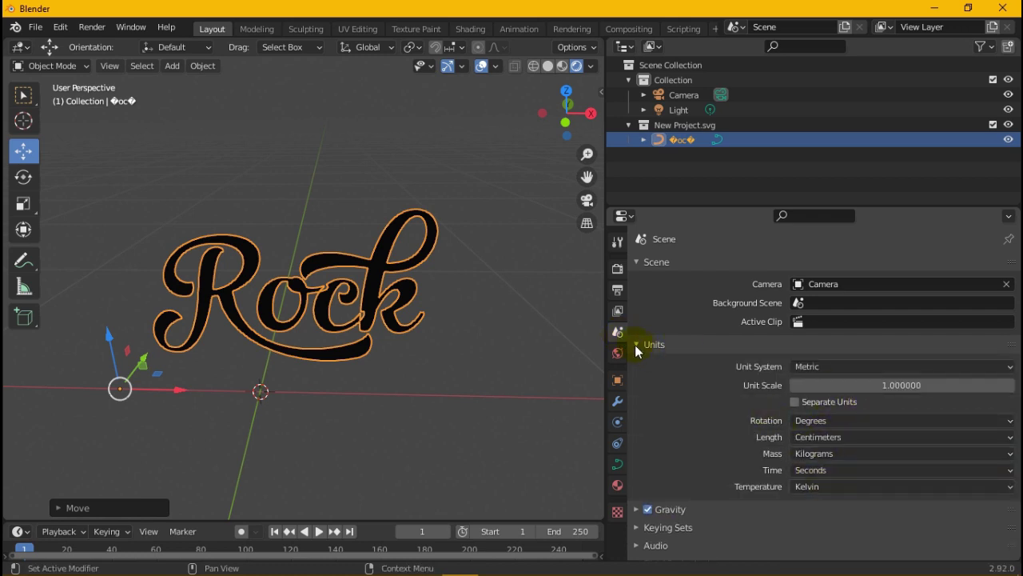
Step: Switch the render engine to Cycles
click(617, 268)
click(851, 269)
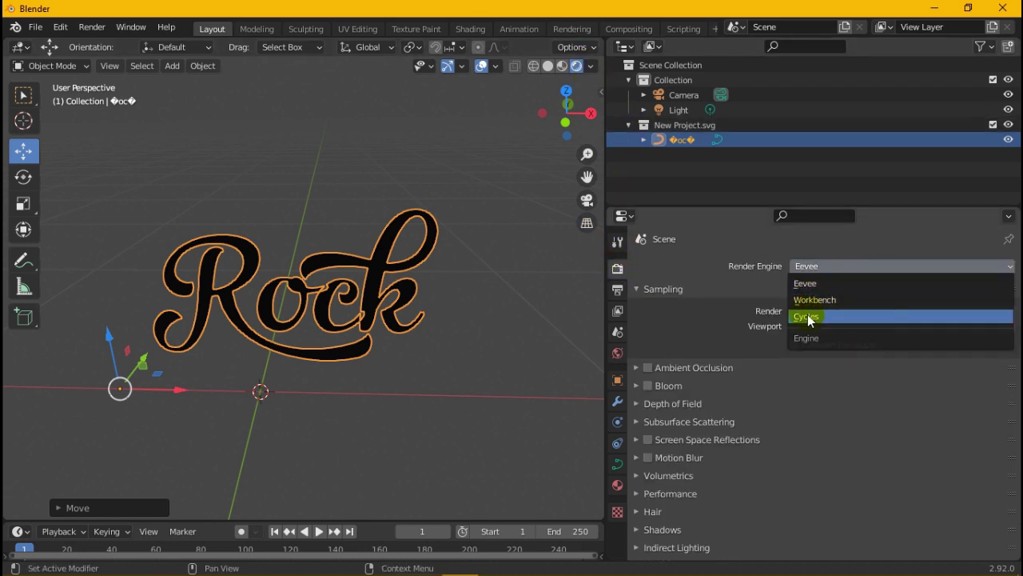
click(851, 316)
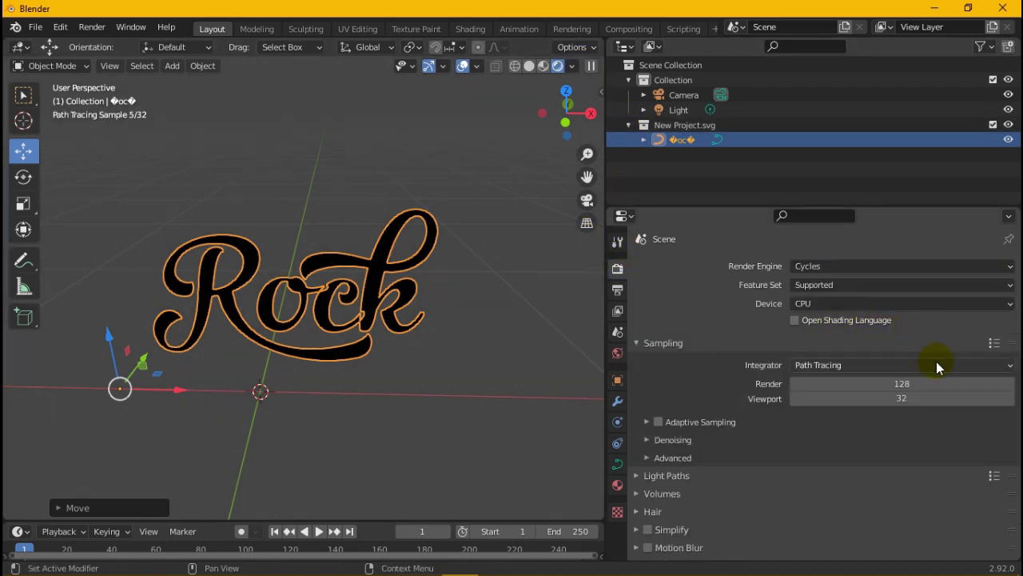
Step: Set the output resolution to 1280 × 720 px
click(617, 290)
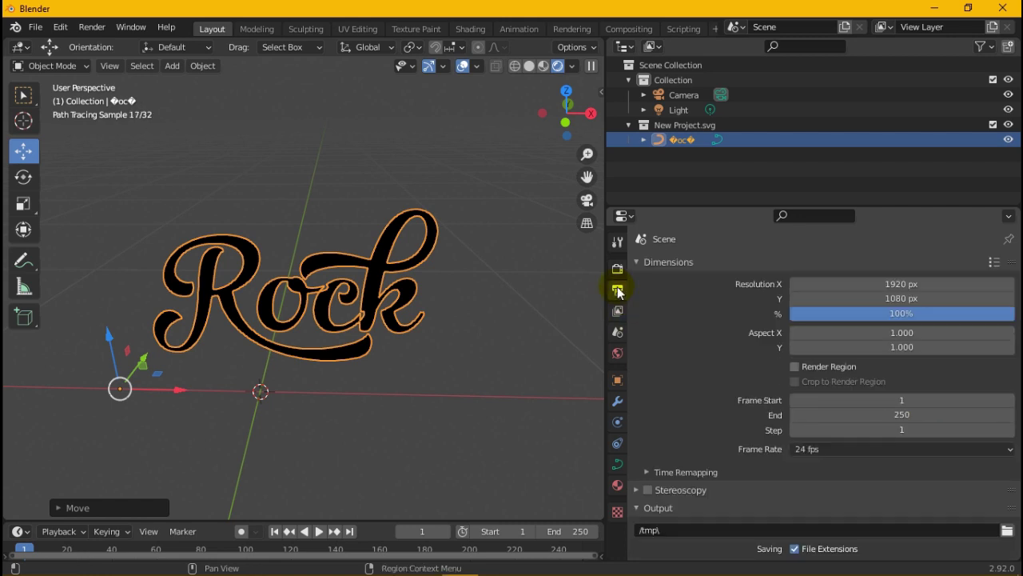
click(923, 290)
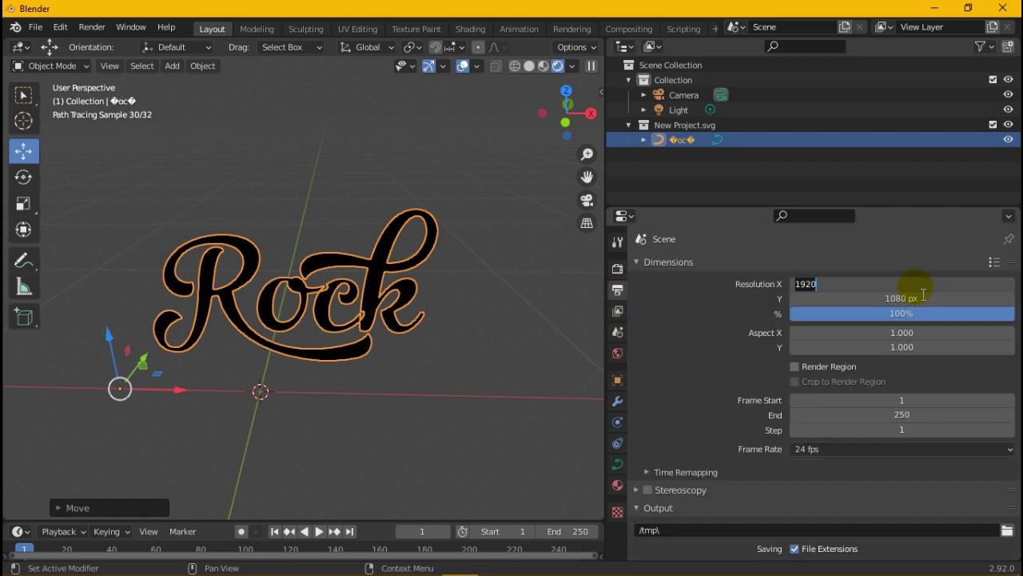
text(1280)
key(Return)
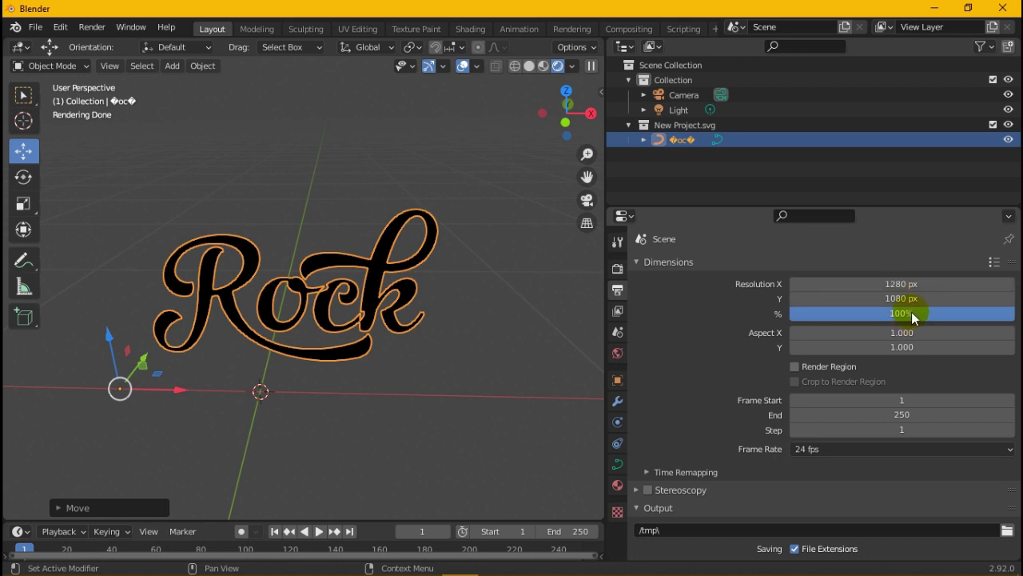
click(917, 302)
text(720)
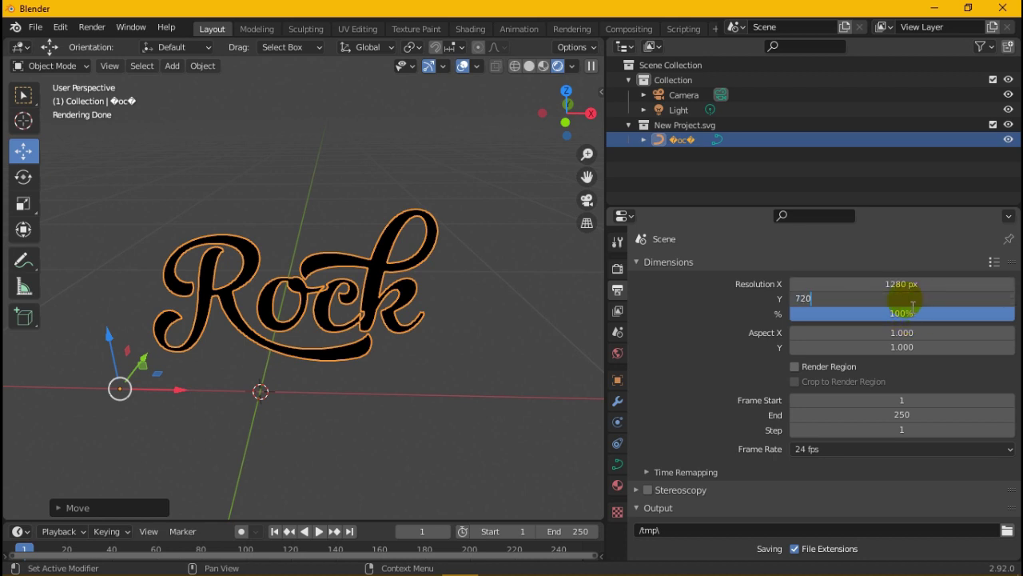
key(Return)
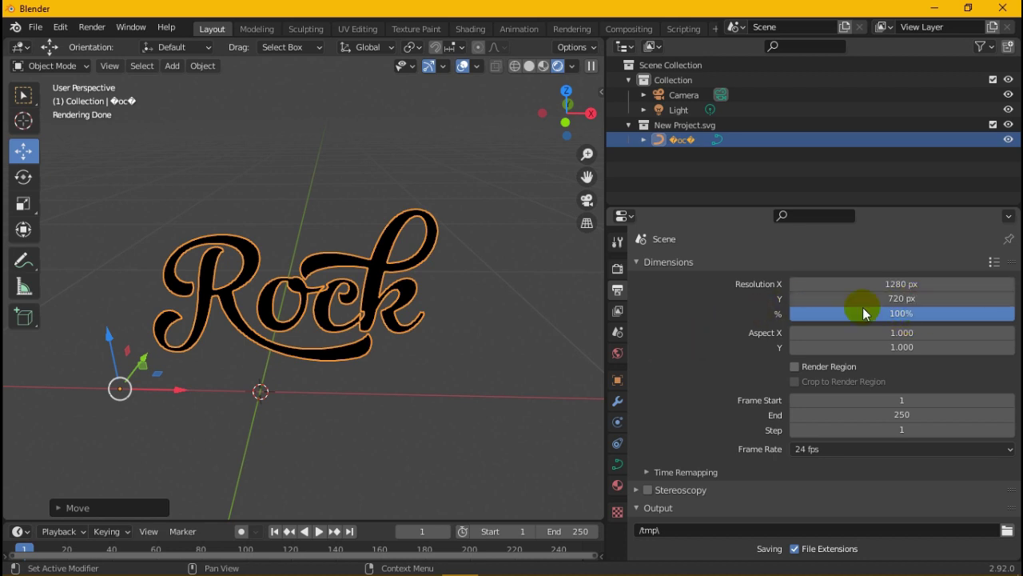
Step: Enable Use Nodes on the SVGMat material so Rock gets a white Principled BSDF surface
click(617, 486)
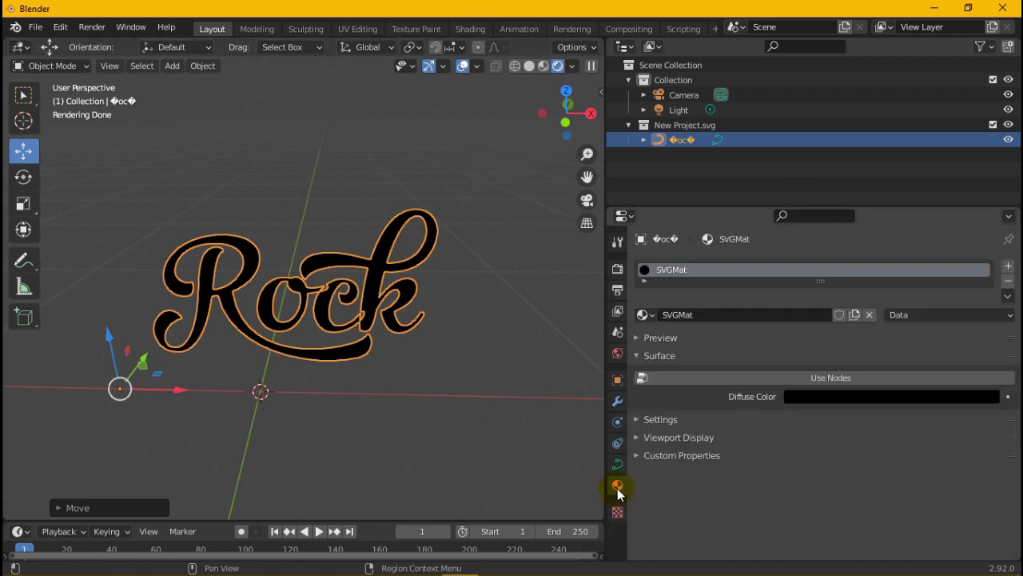
scroll(268, 261, up, 1)
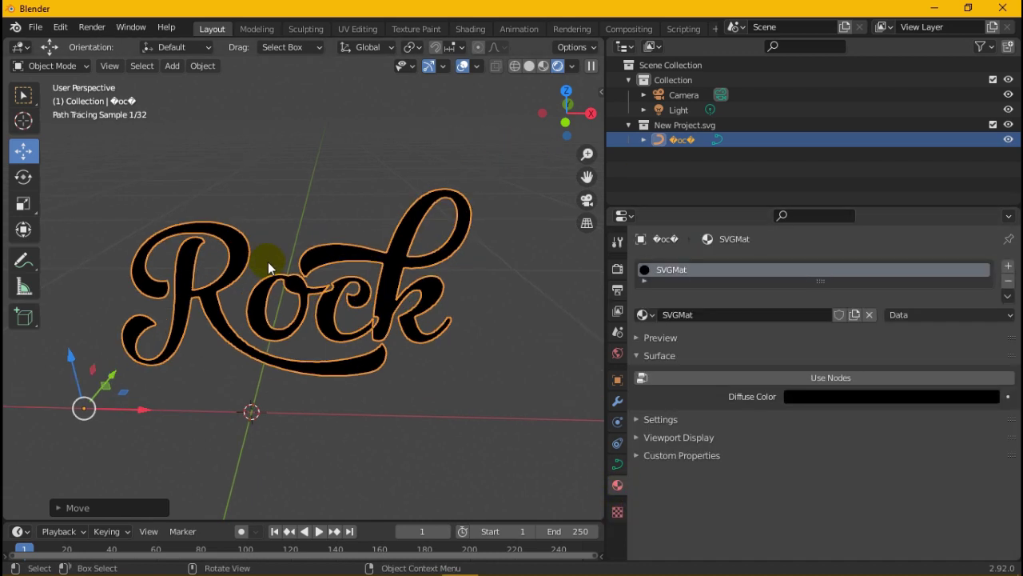
click(829, 379)
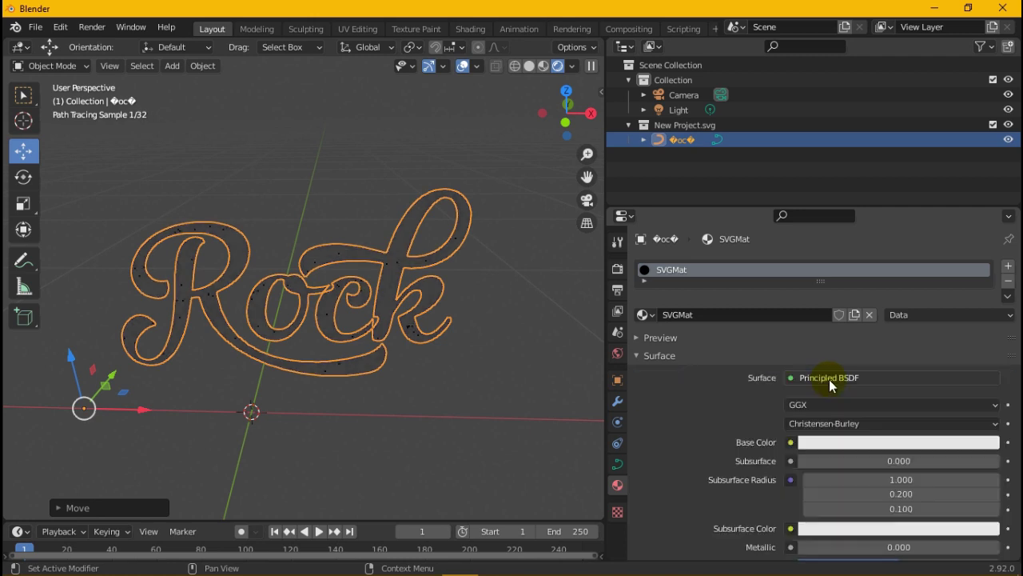
middle_drag(342, 323, 466, 302)
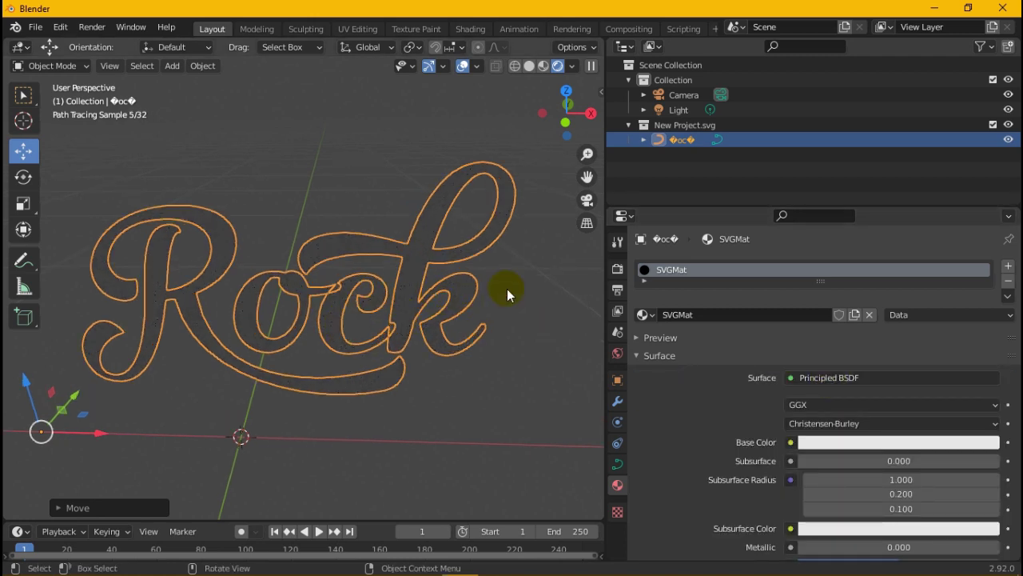
click(381, 304)
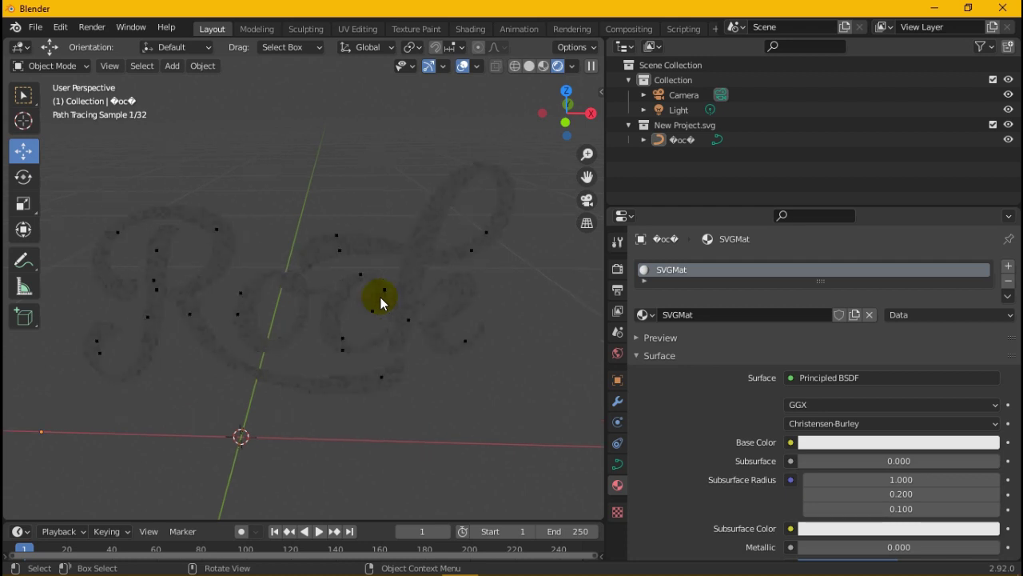
Step: Set the Rock curve's geometry Extrude to 1 cm
click(617, 465)
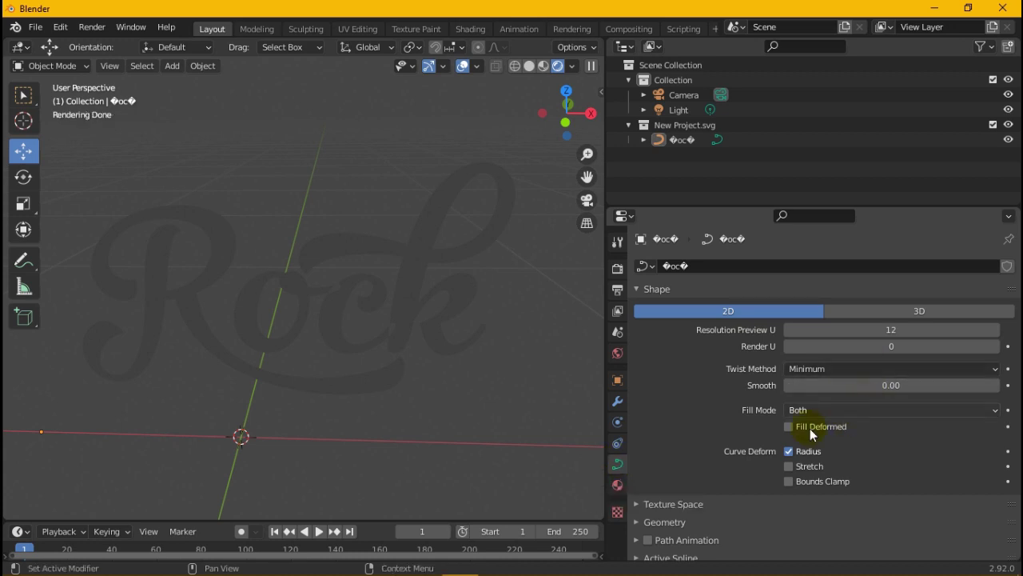
click(700, 518)
click(705, 492)
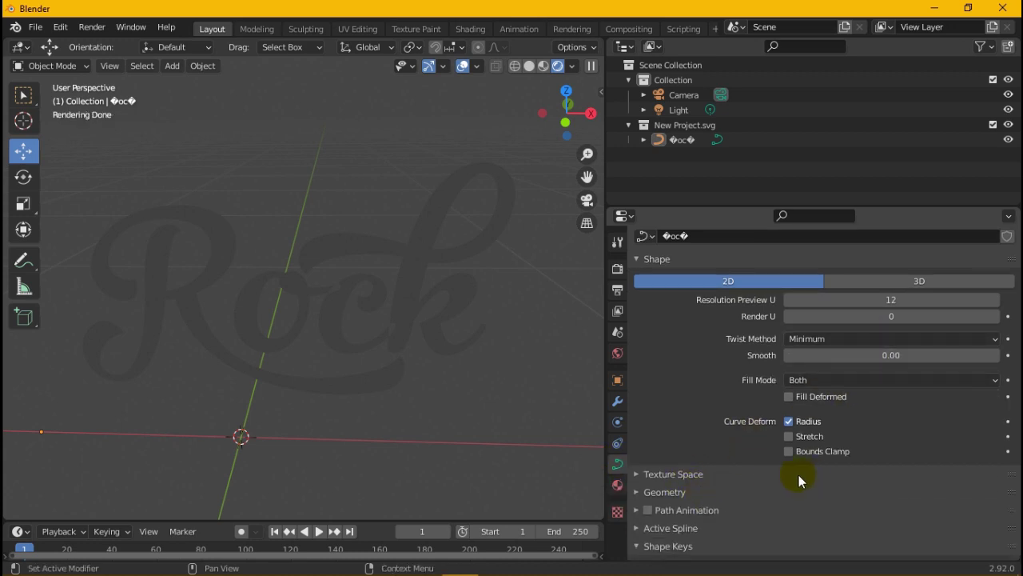
click(700, 490)
scroll(723, 491, down, 2)
drag(889, 471, 896, 472)
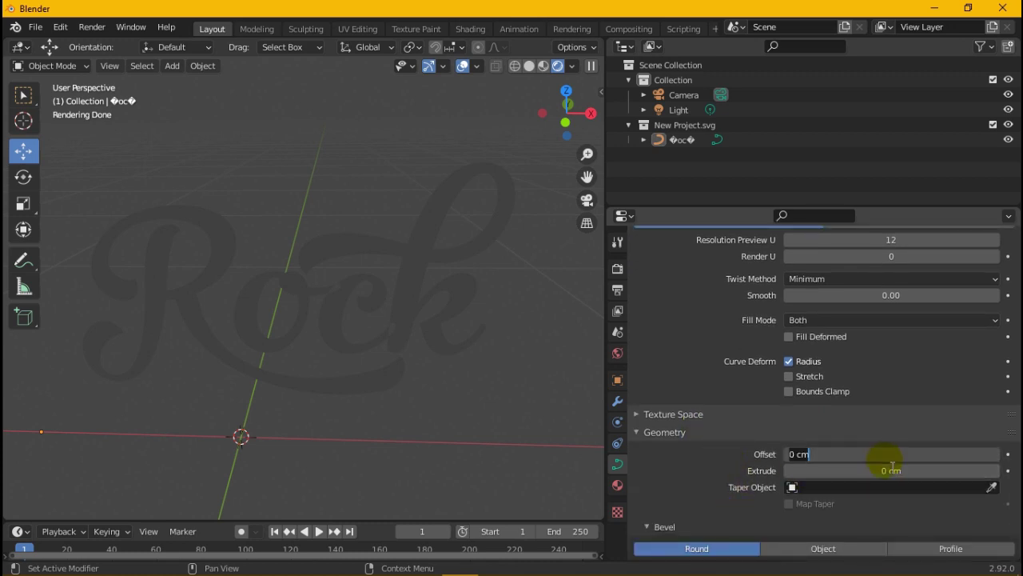
click(895, 470)
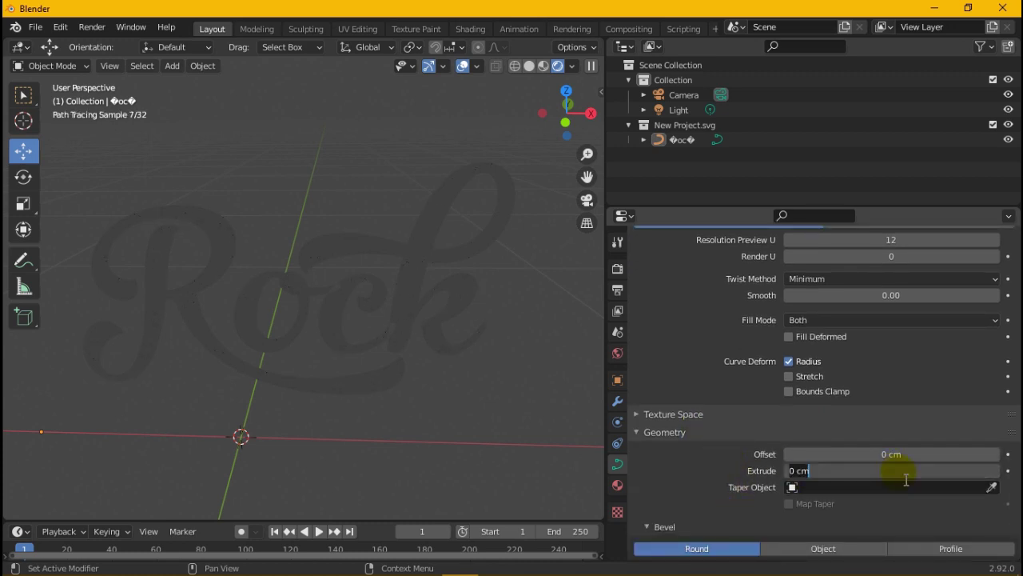
text(1)
key(Return)
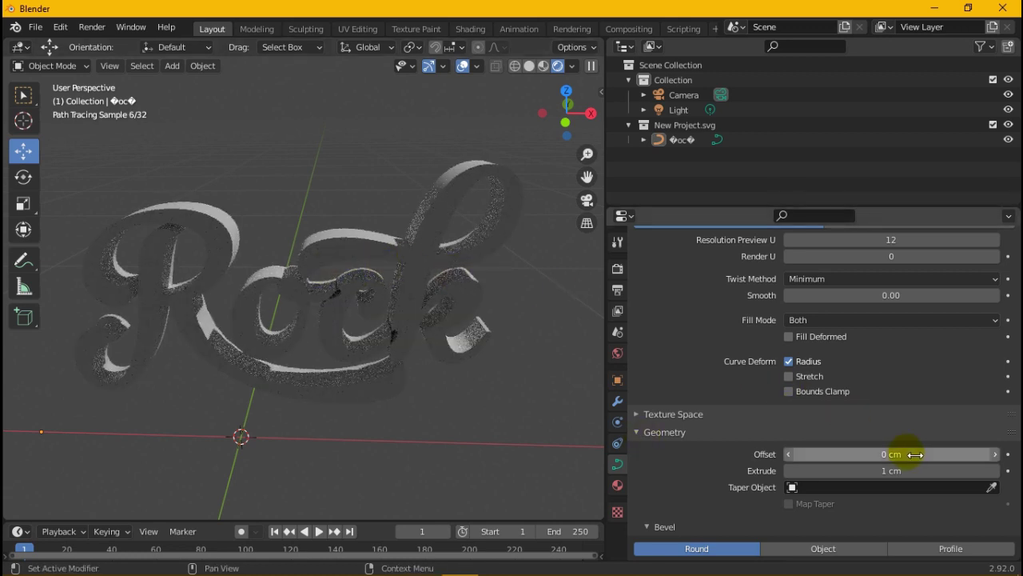
Step: Give the text a bevel with resolution 32 and 0.2 cm depth
scroll(942, 442, down, 1)
scroll(943, 441, down, 2)
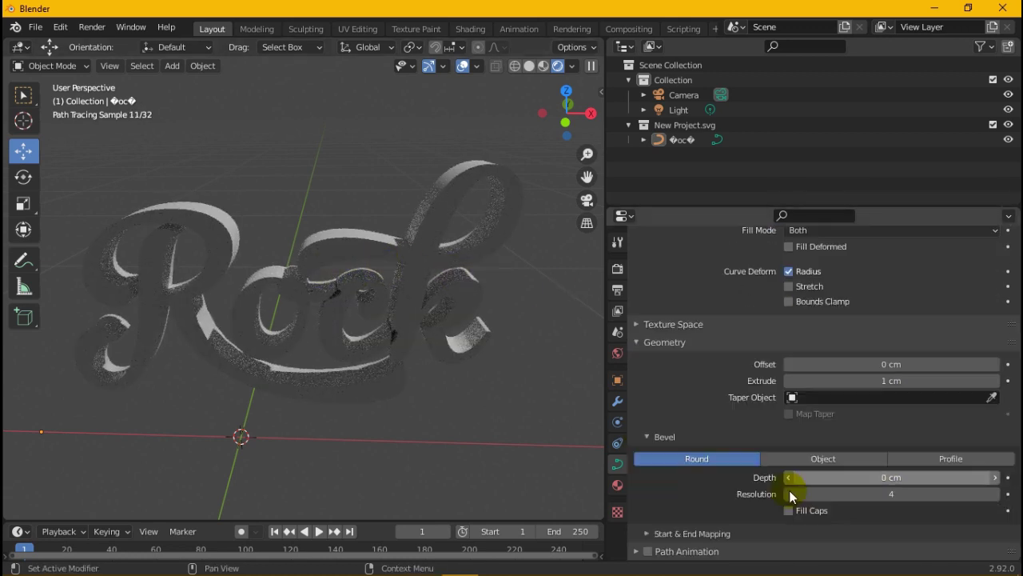
click(898, 500)
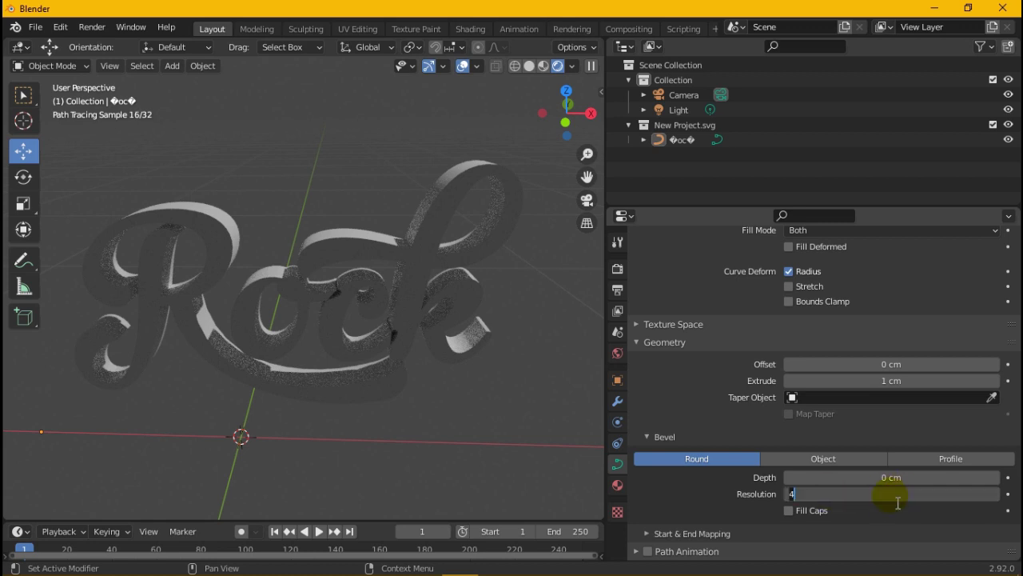
text(32)
key(Return)
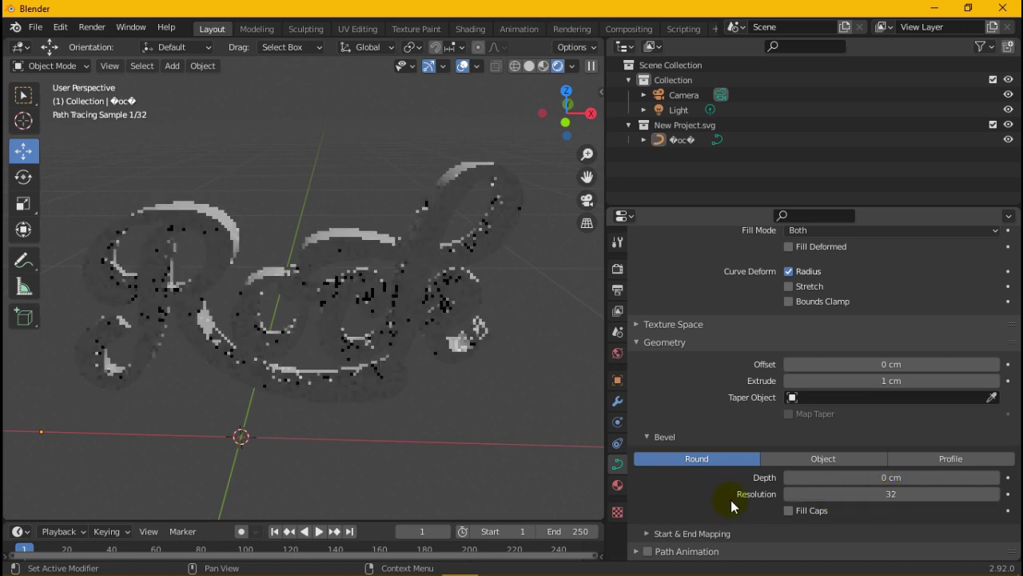
click(894, 480)
text(0)
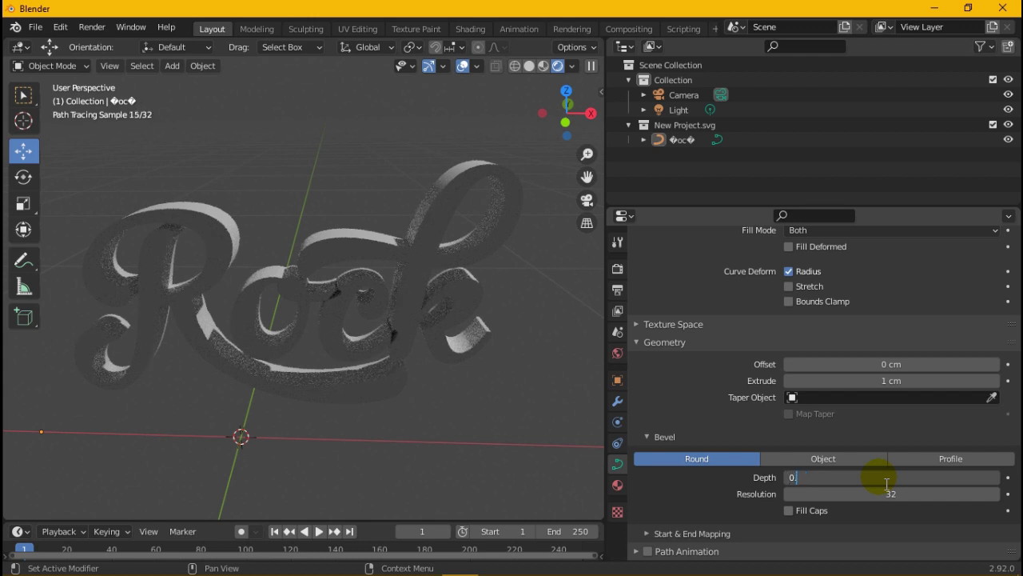
text(.2)
key(Return)
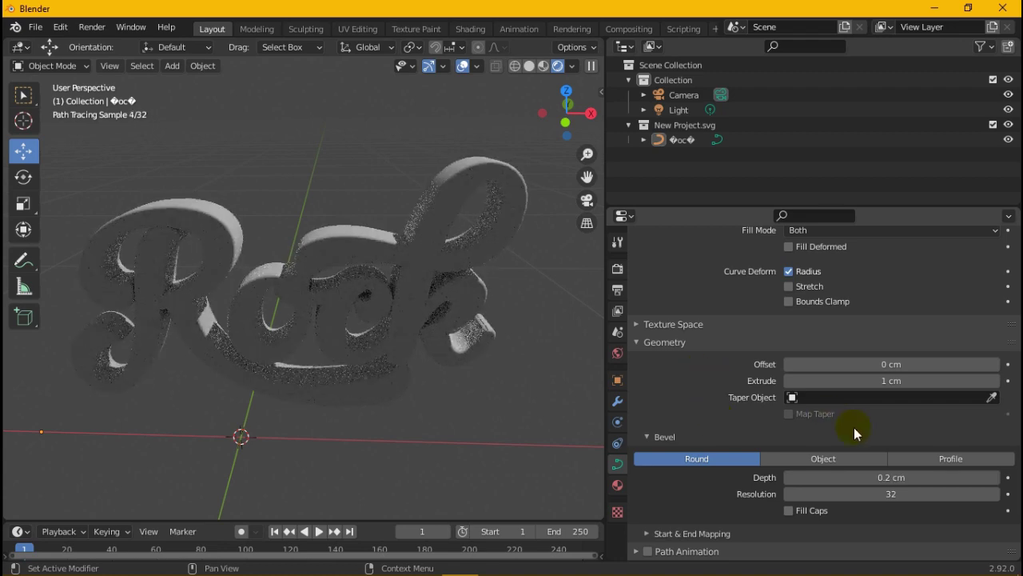
mouse_move(568, 112)
mouse_down()
mouse_move(552, 128)
mouse_move(300, 226)
mouse_up()
scroll(280, 231, up, 3)
scroll(338, 291, up, 2)
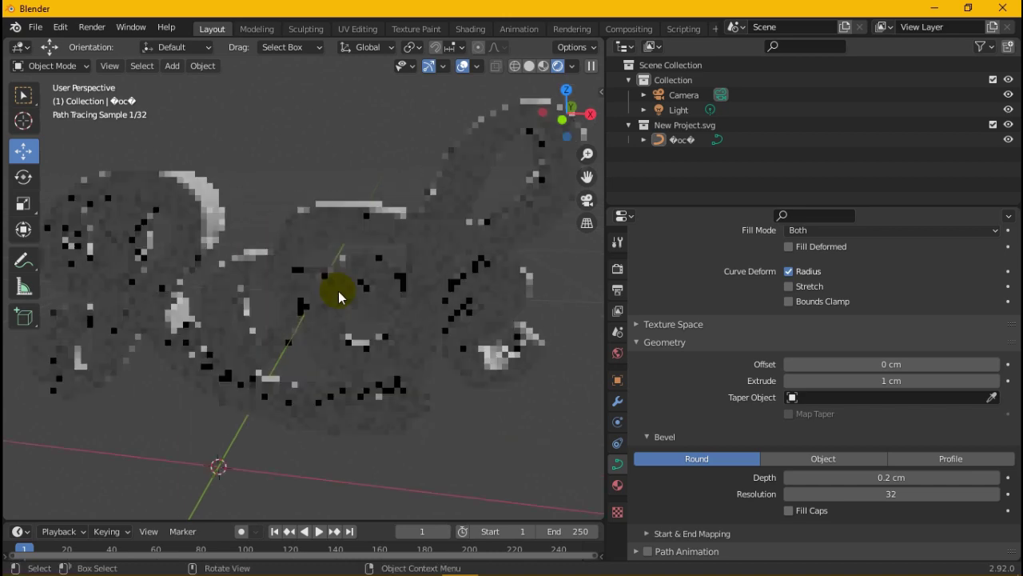
scroll(384, 286, down, 2)
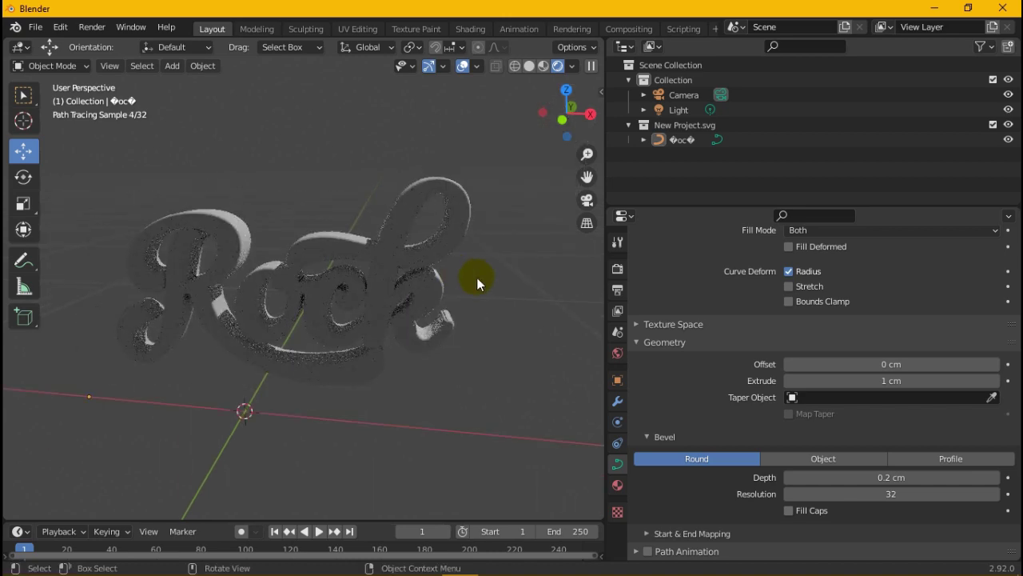
Step: Set the SVGMat base colour to red
click(618, 485)
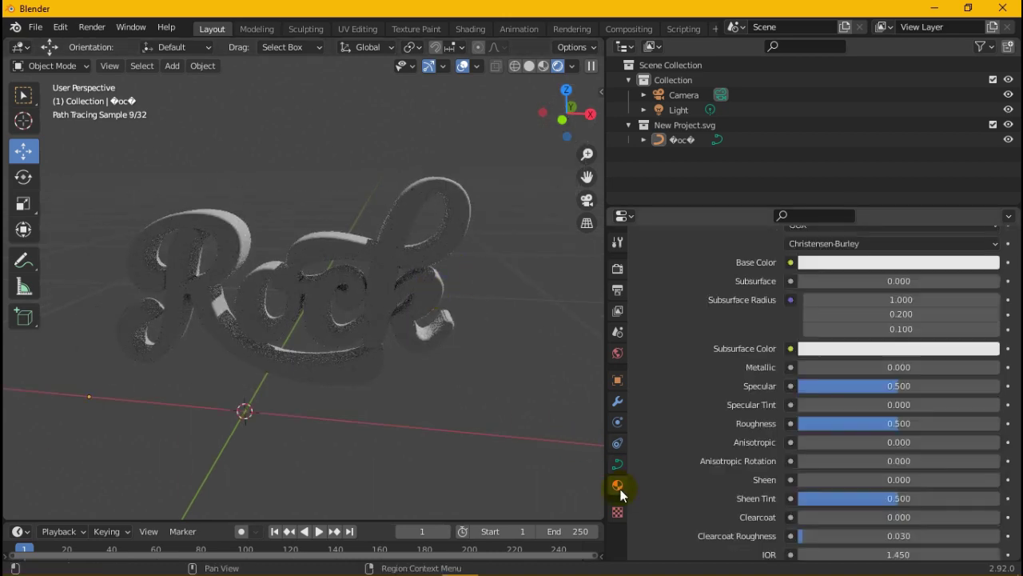
scroll(893, 331, up, 1)
scroll(889, 344, up, 2)
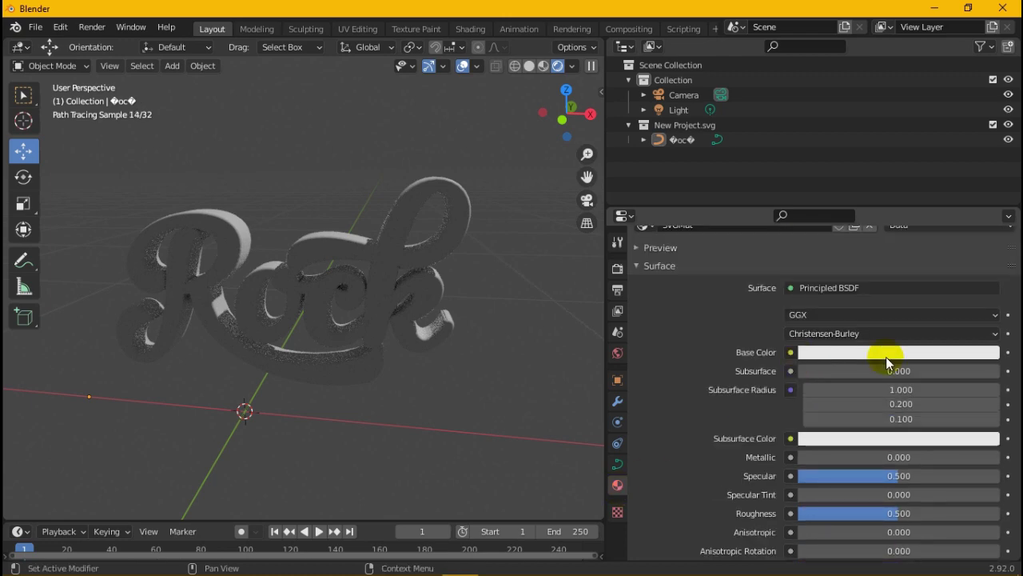
click(896, 355)
click(919, 232)
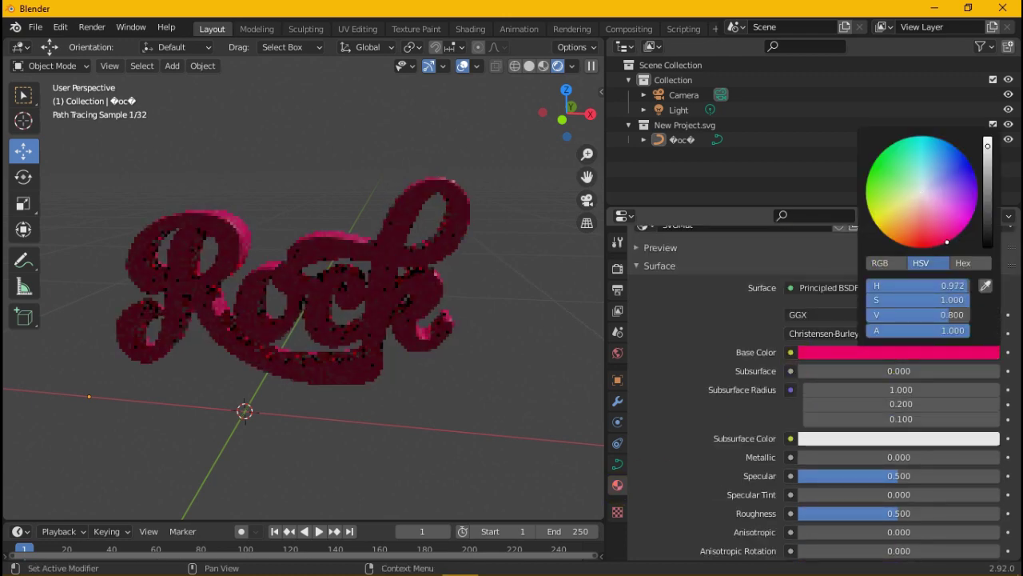
click(896, 351)
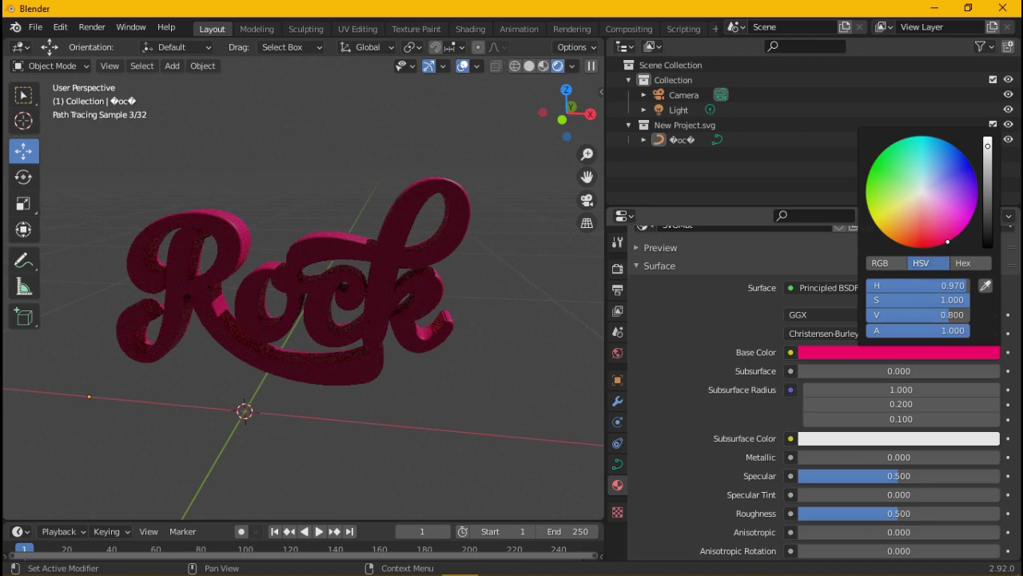
click(919, 248)
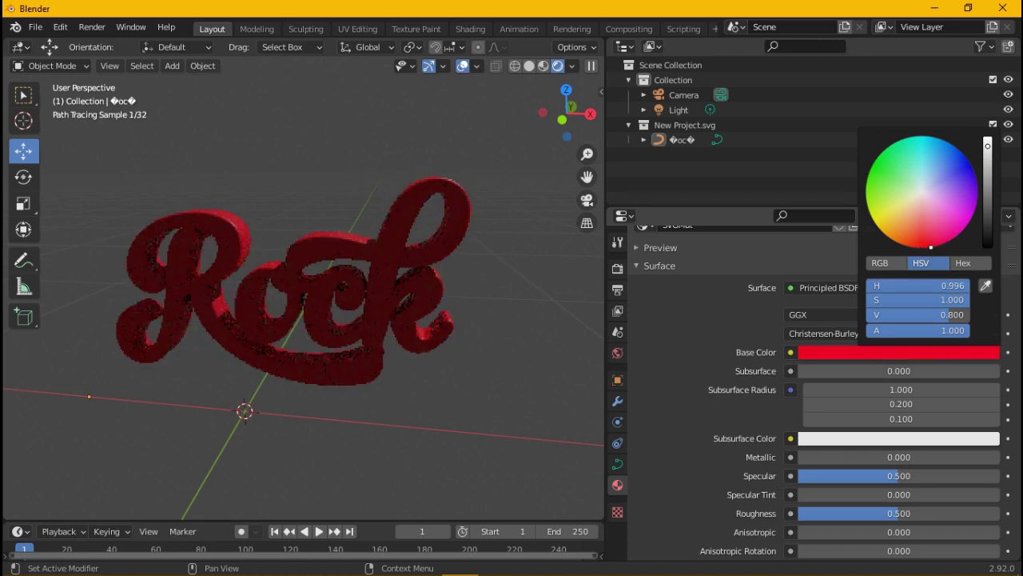
Step: Lower the material's roughness to 0.078 and specular to 0.207
drag(573, 162, 319, 253)
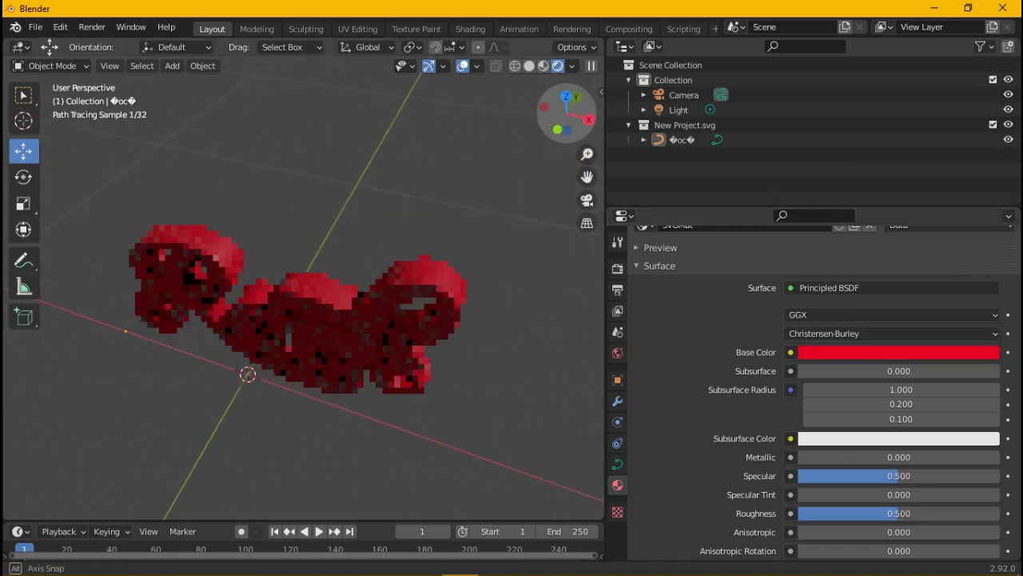
scroll(319, 253, up, 1)
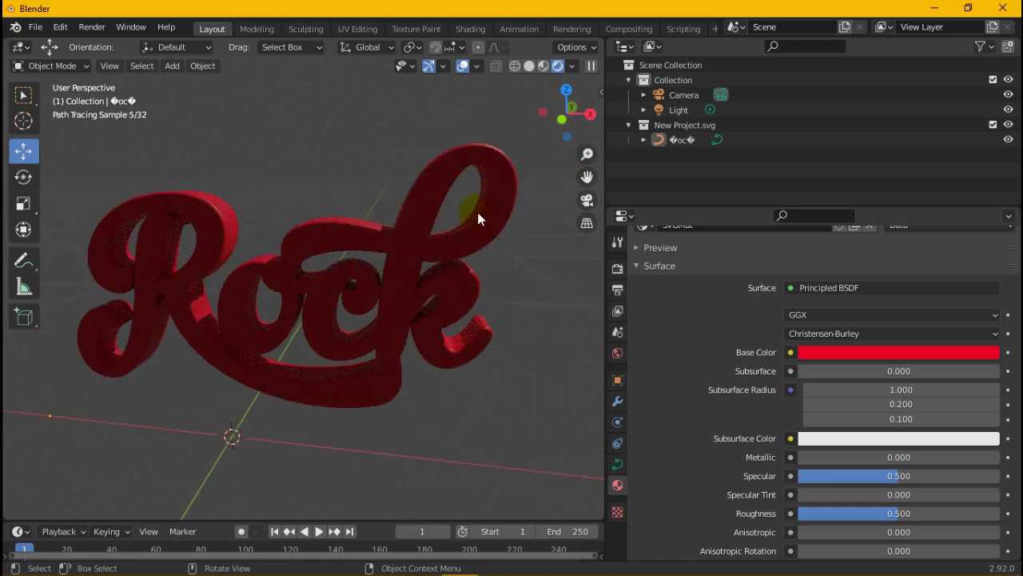
mouse_move(838, 511)
mouse_down()
mouse_move(800, 512)
mouse_move(809, 513)
mouse_up()
drag(879, 476, 843, 475)
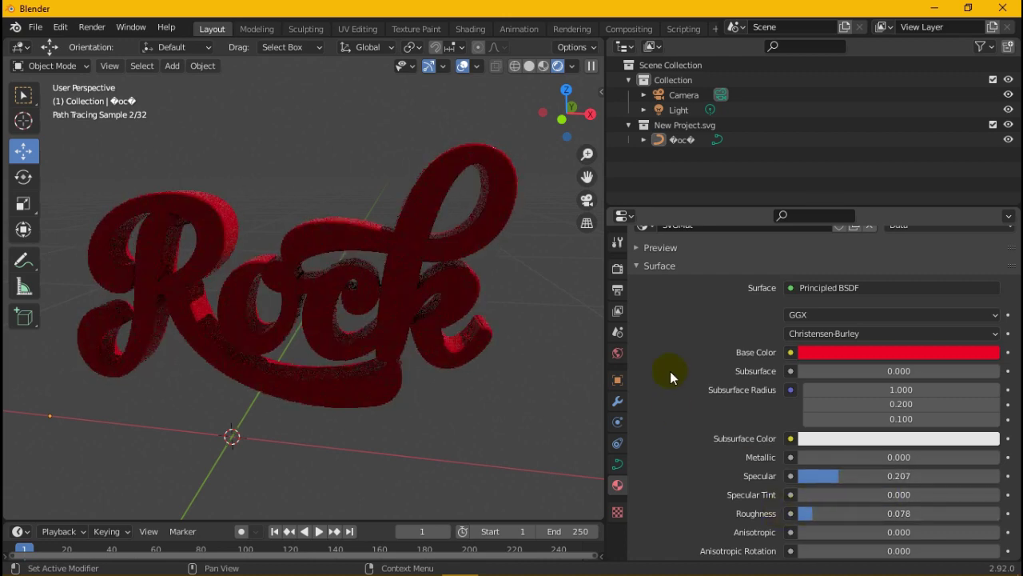
click(680, 144)
Step: Duplicate the Rock text object with Copy and Paste in the Outliner
right_click(666, 141)
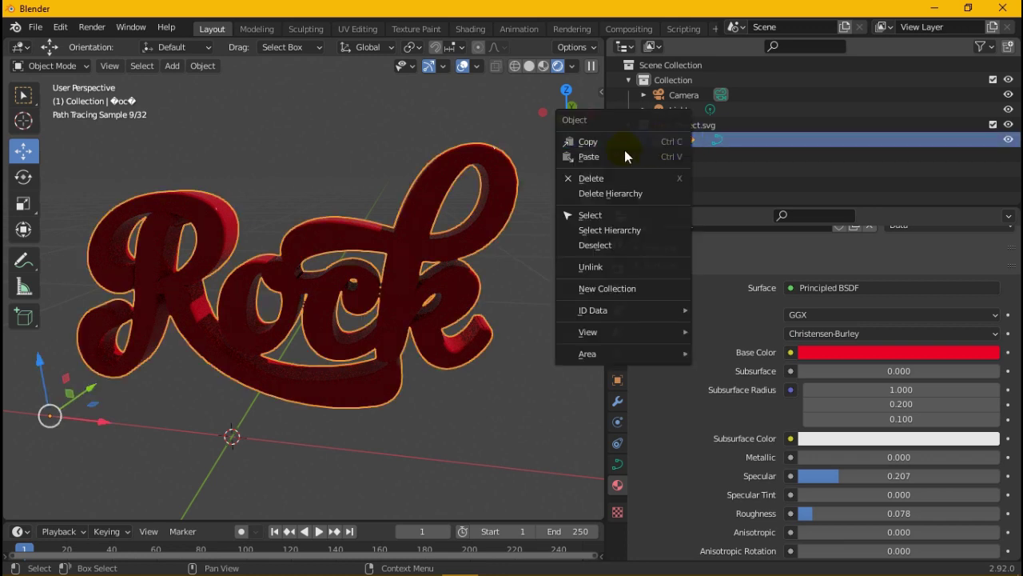
click(646, 149)
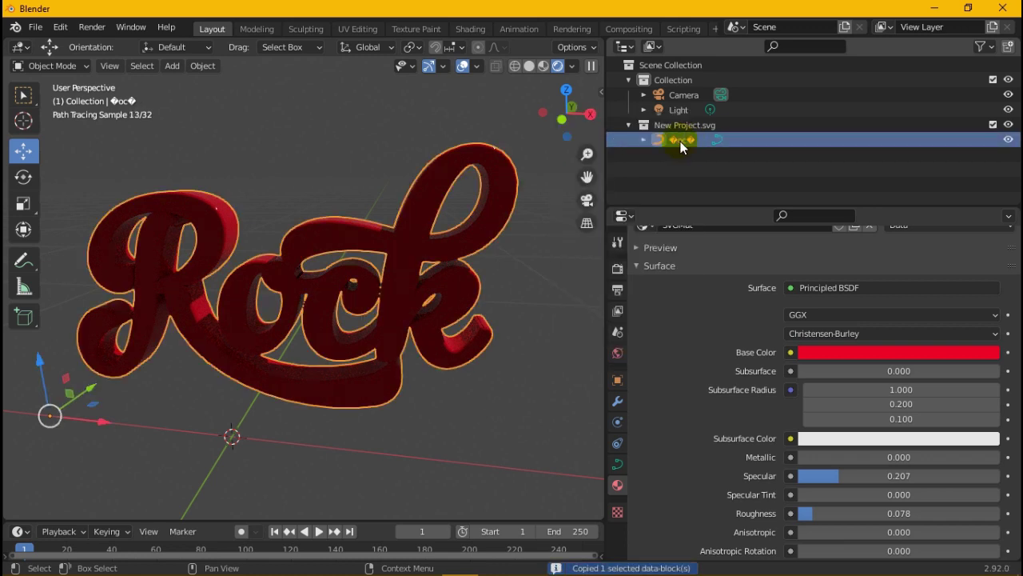
right_click(646, 147)
click(645, 157)
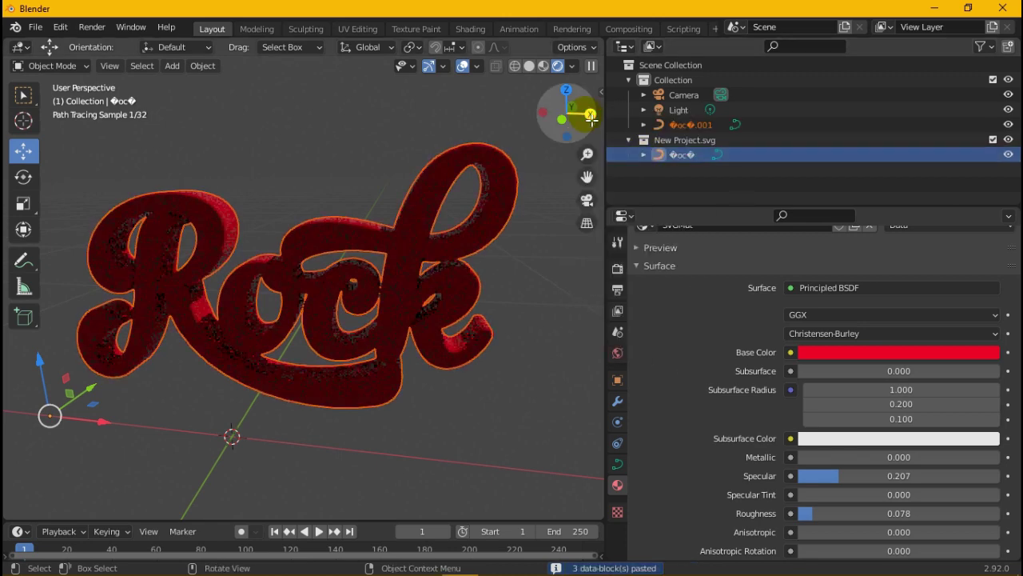
mouse_move(564, 112)
mouse_down()
mouse_move(480, 120)
mouse_move(313, 311)
mouse_up()
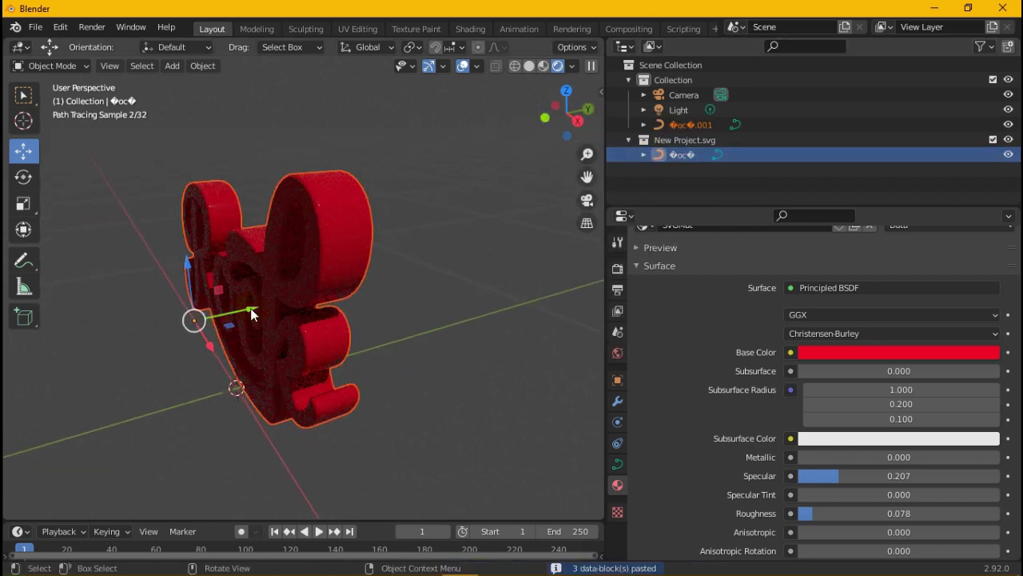
drag(251, 314, 274, 311)
Step: Move the pasted copy into the New Project.svg collection and offset it with G
click(874, 352)
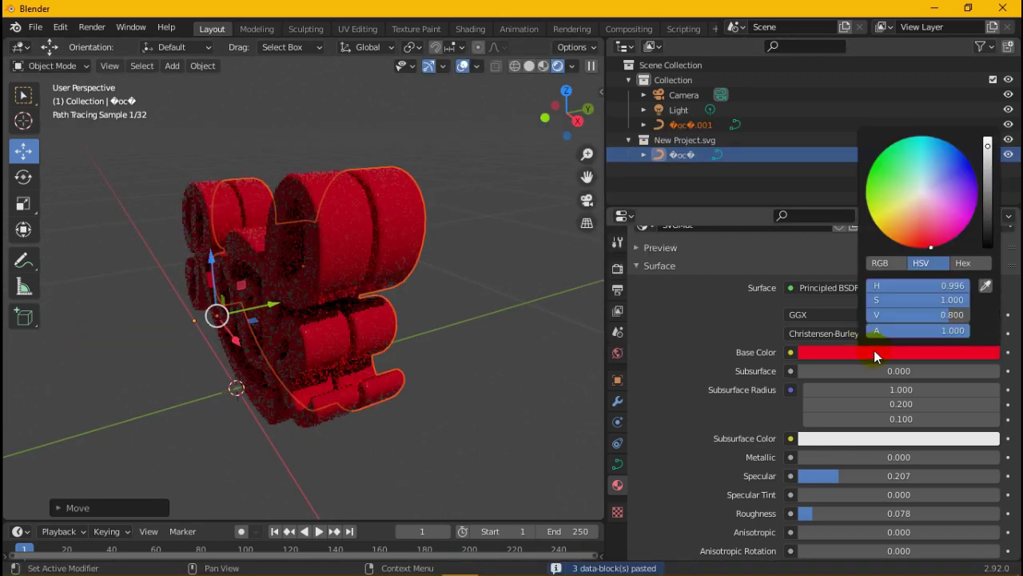
drag(928, 239, 887, 237)
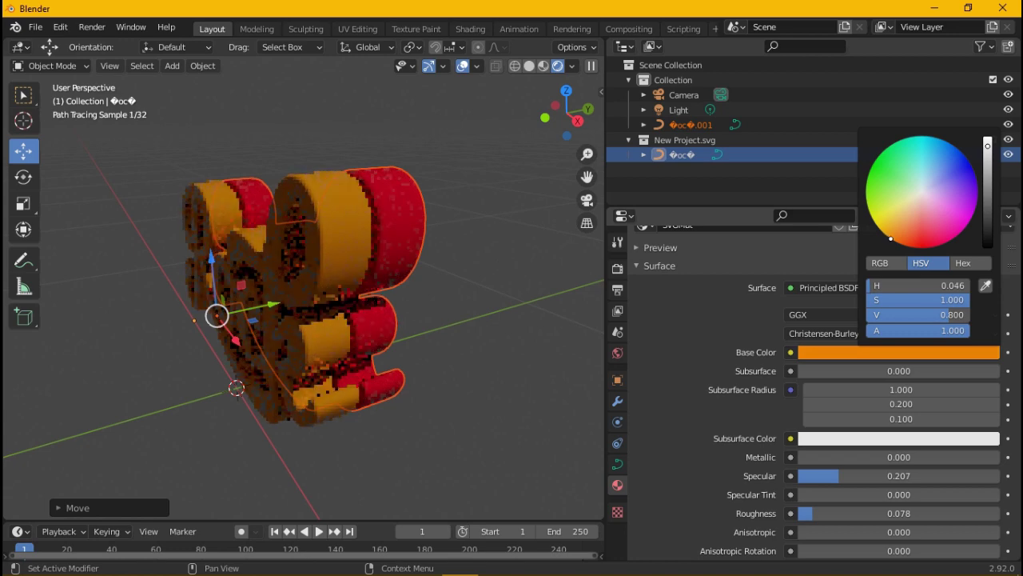
drag(888, 237, 928, 240)
click(689, 127)
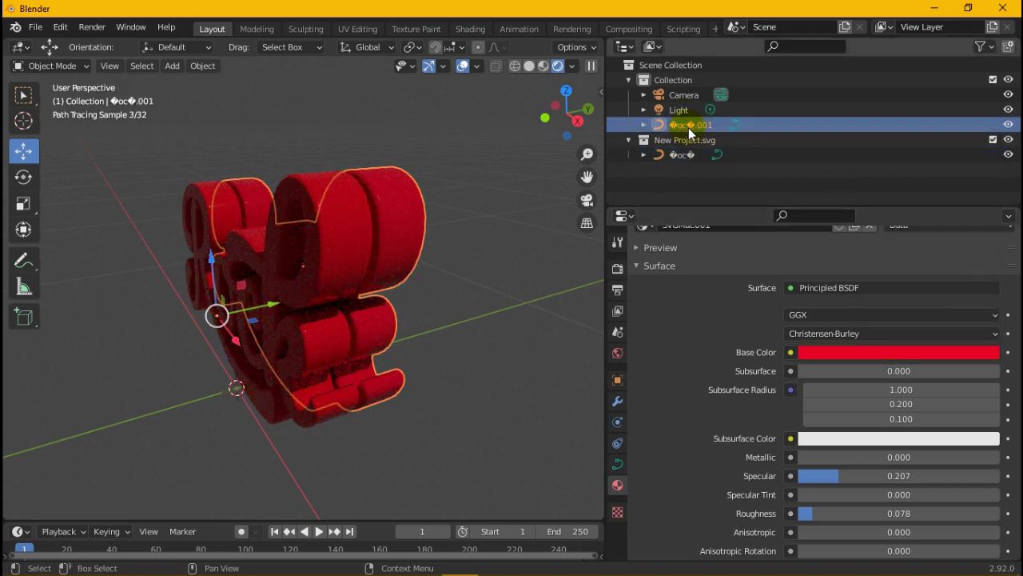
drag(693, 126, 680, 165)
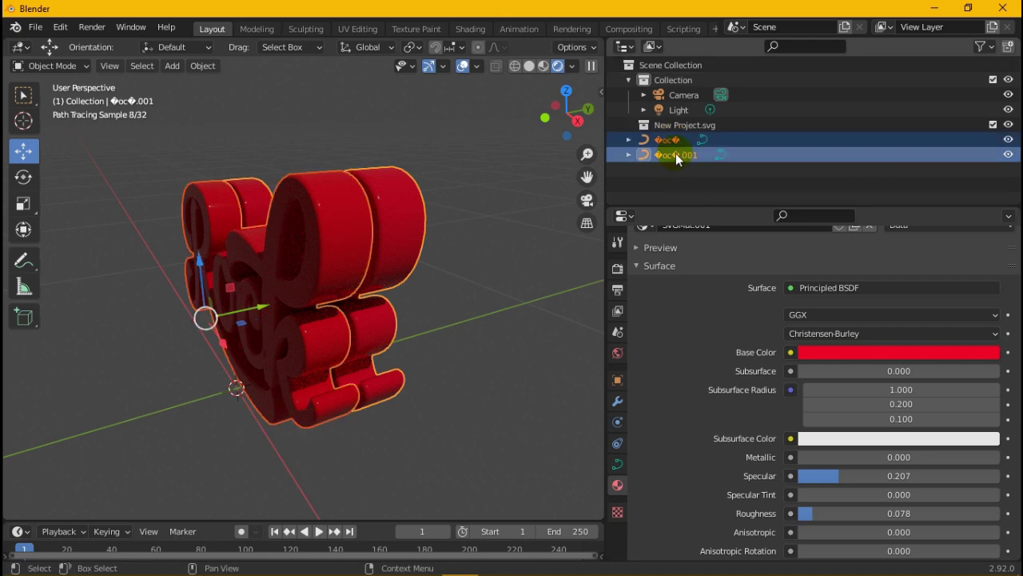
click(274, 316)
key(g)
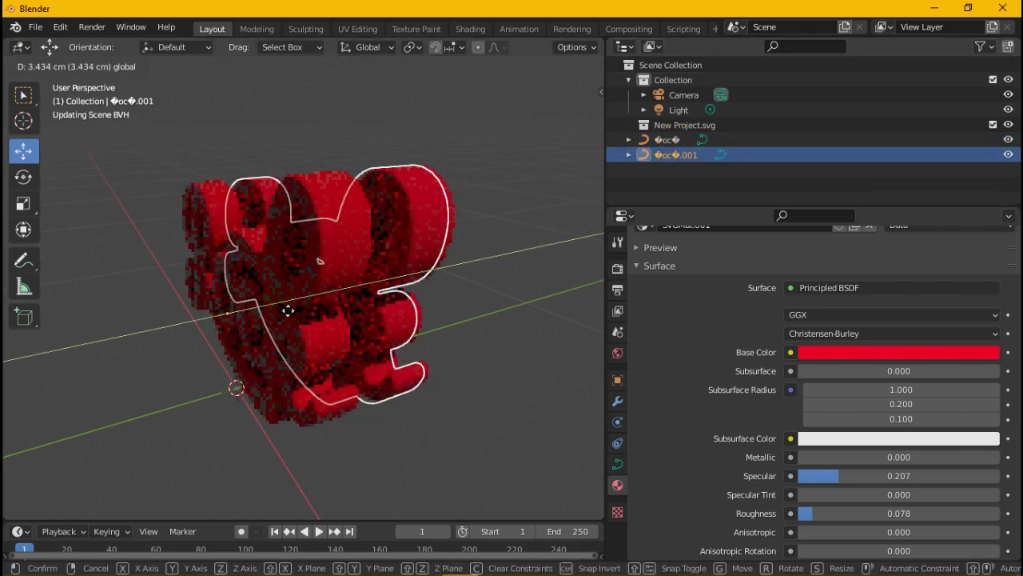
click(280, 311)
Step: Change the copy's base colour to orange
click(878, 351)
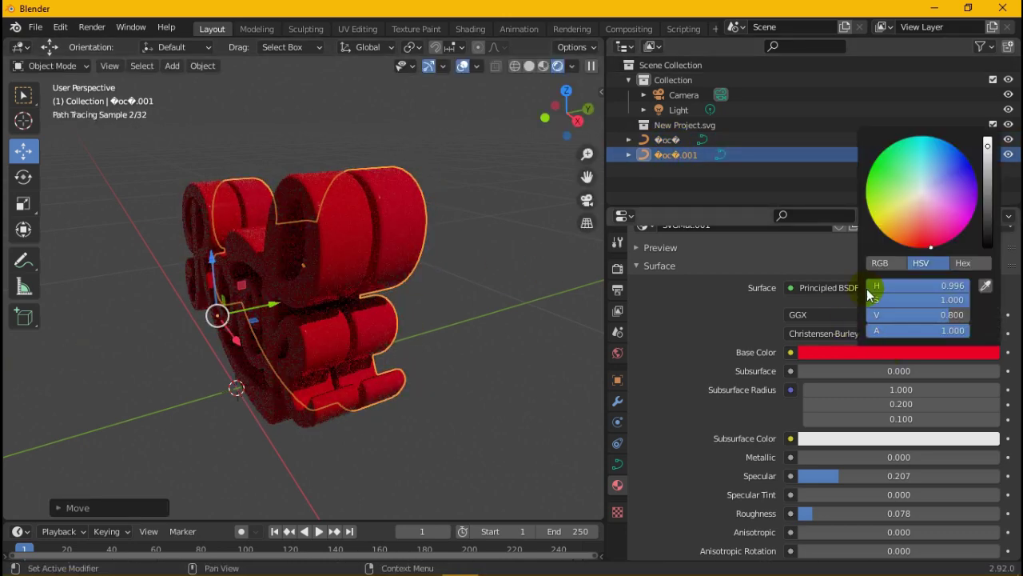
drag(909, 243, 884, 234)
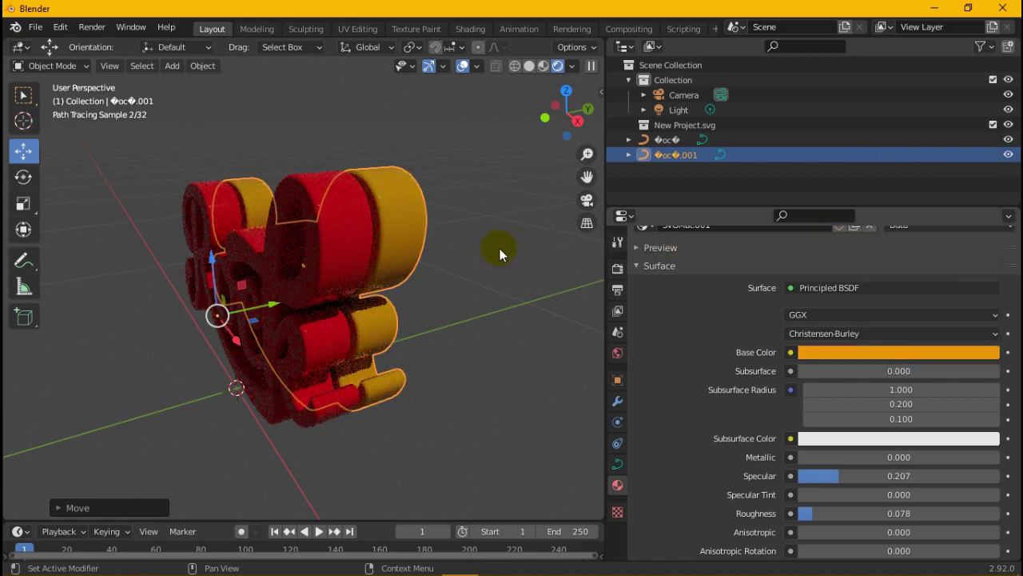
click(663, 141)
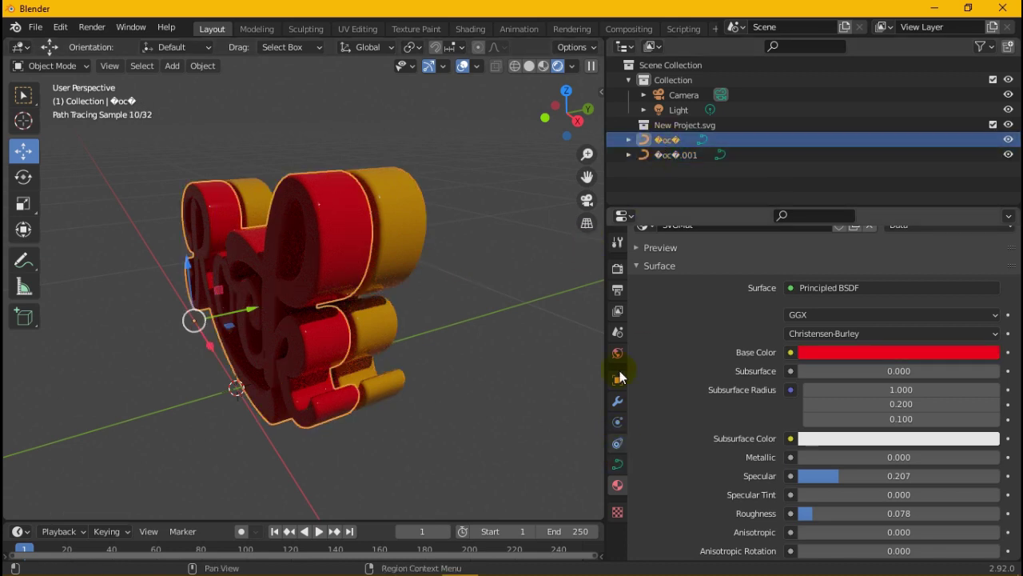
Step: Set the orange copy's bevel depth to 0.4 cm and shift it about 5.4 cm along Y
click(674, 156)
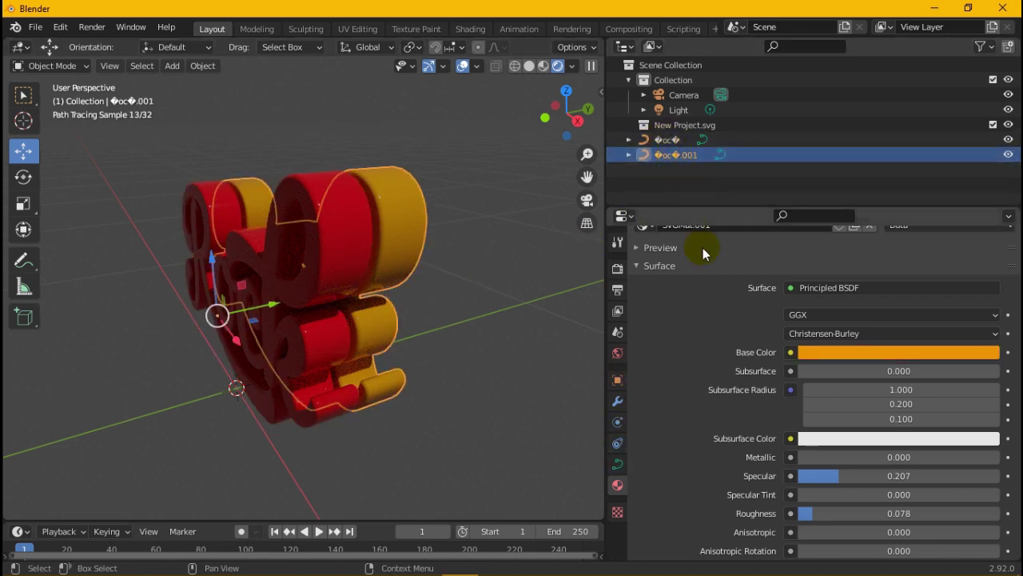
click(617, 465)
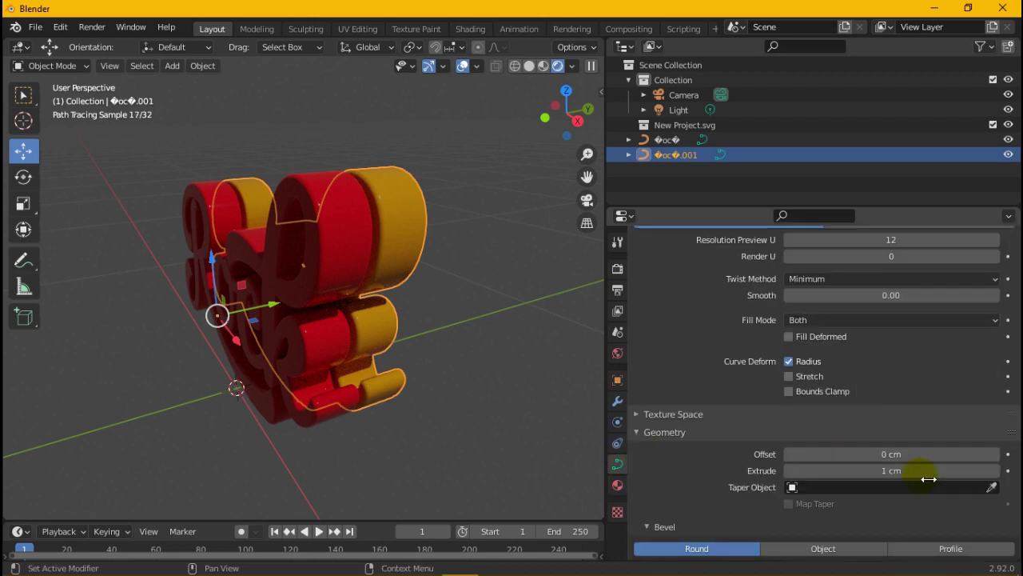
scroll(943, 414, down, 2)
scroll(955, 414, down, 1)
click(911, 482)
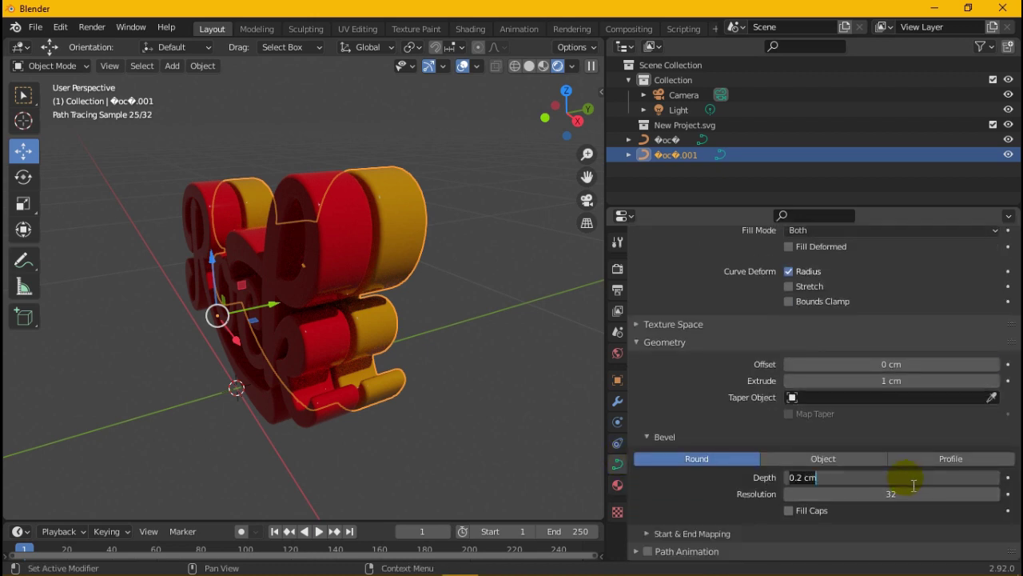
text(0.4)
key(Return)
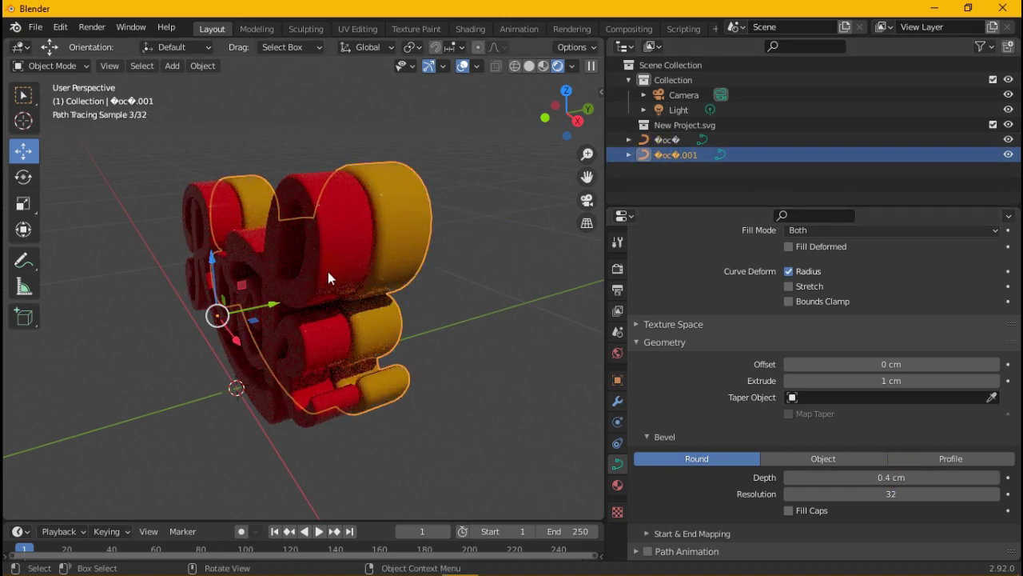
drag(274, 310, 255, 313)
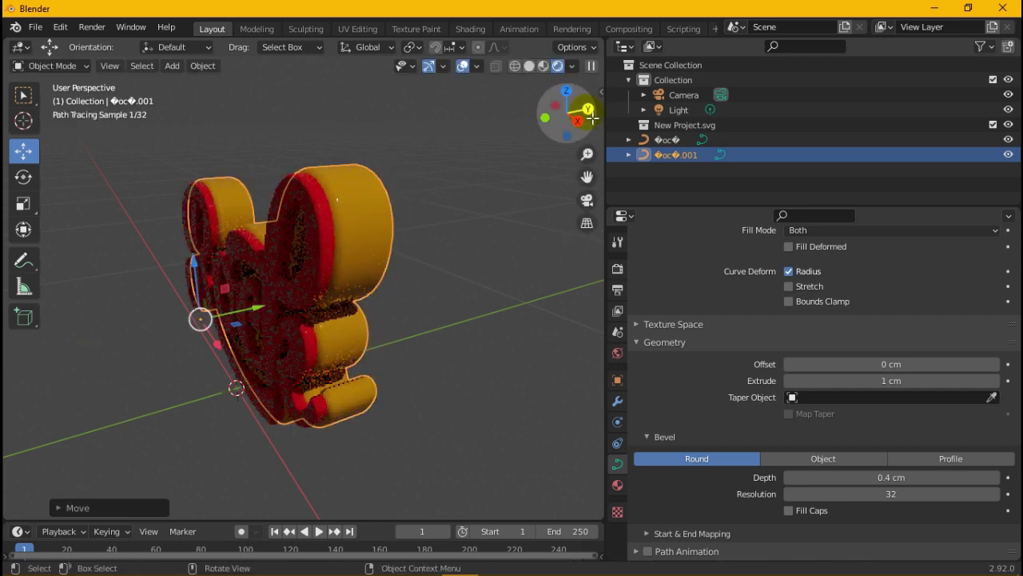
mouse_move(568, 112)
mouse_down()
mouse_move(551, 116)
mouse_move(565, 120)
mouse_up()
Step: Deselect the Rock text, zoom out the view and bring up the Add menu's mesh list
click(552, 263)
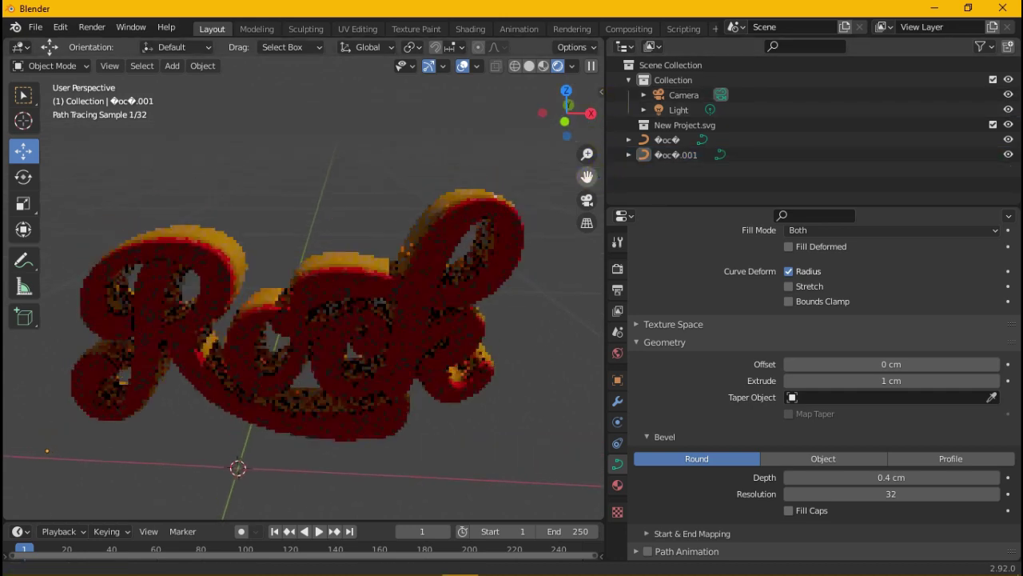
click(543, 198)
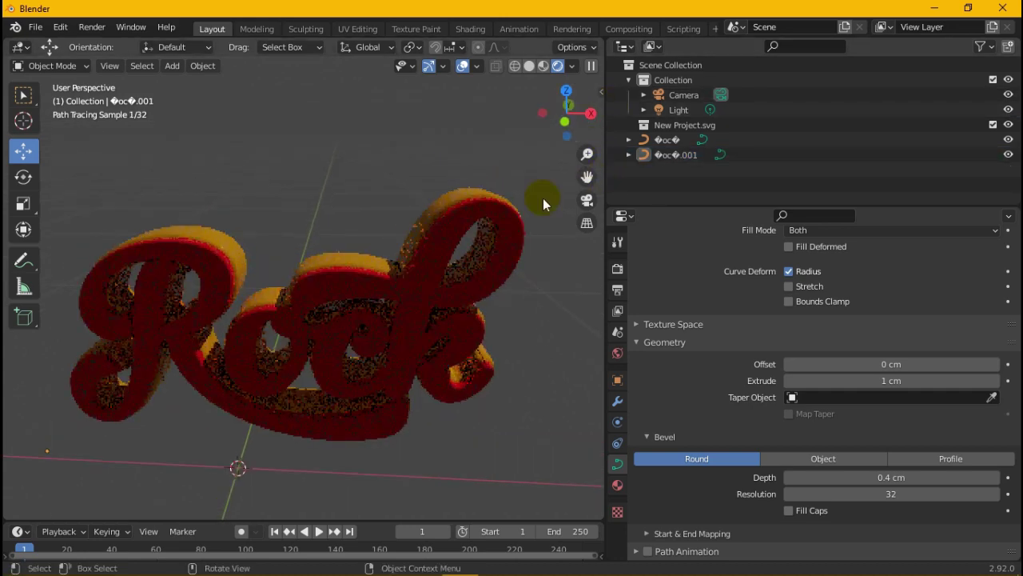
drag(566, 112, 564, 119)
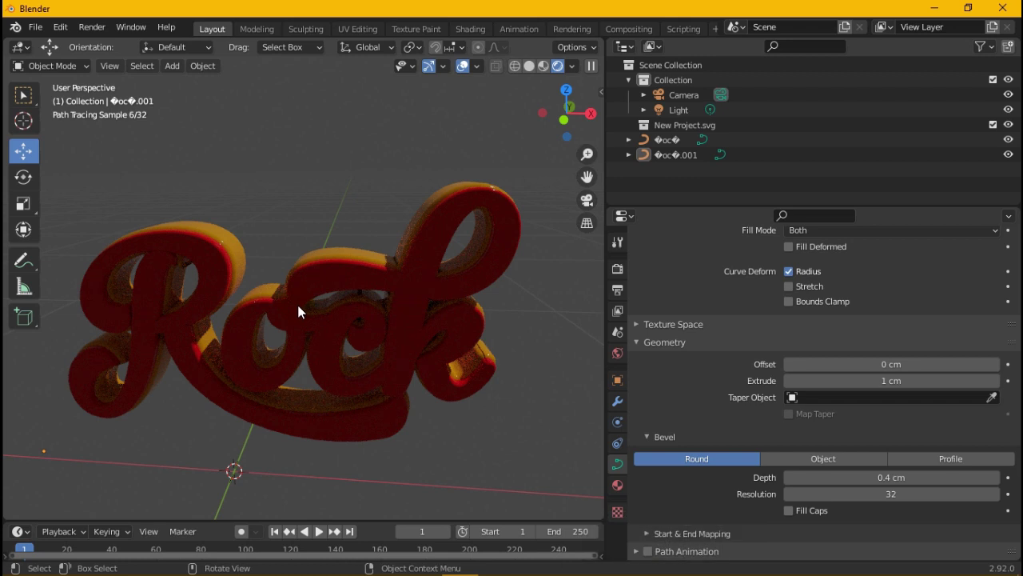
ctrl+middle_drag(258, 286, 79, 164)
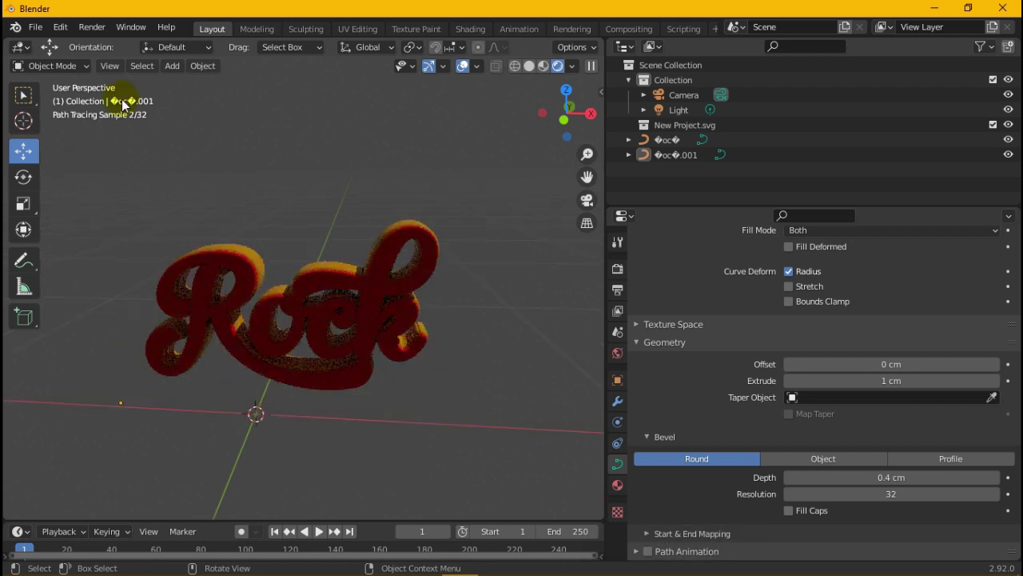
click(171, 67)
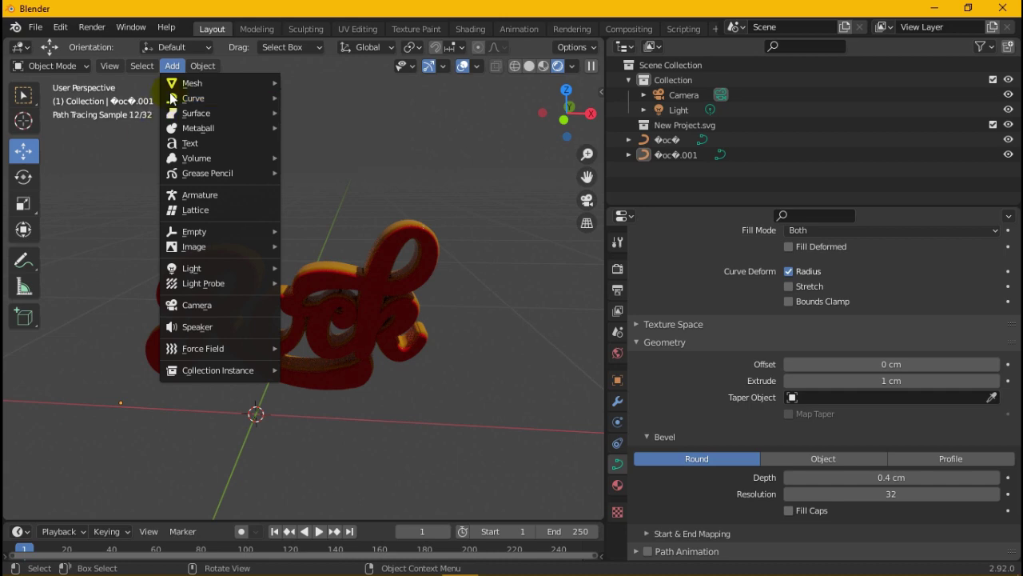
mouse_move(192, 83)
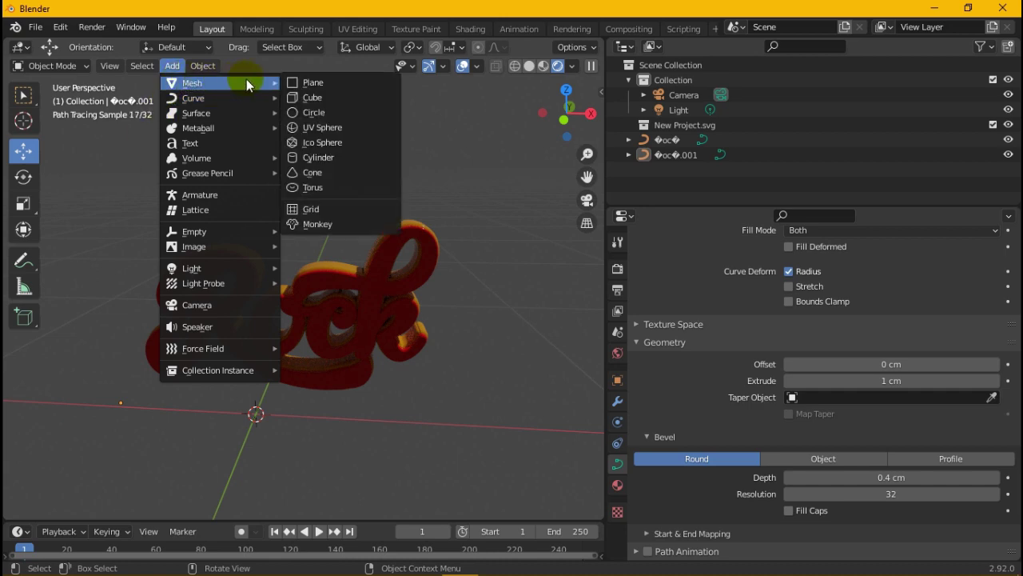
Step: Add a Plane mesh at the origin and show its Transform values with Rotate active
click(299, 83)
middle_drag(341, 213, 342, 276)
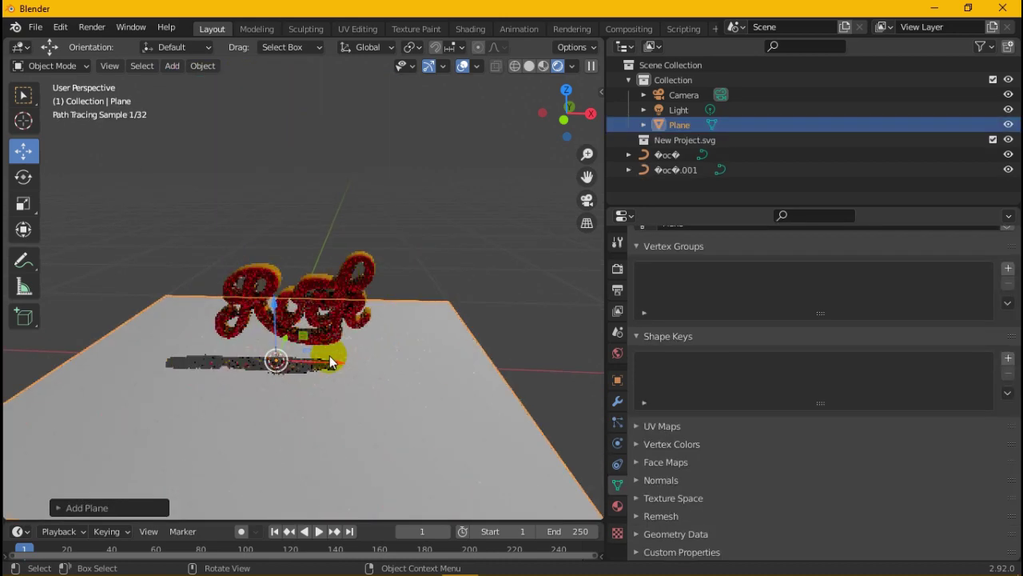
scroll(339, 336, down, 2)
click(32, 180)
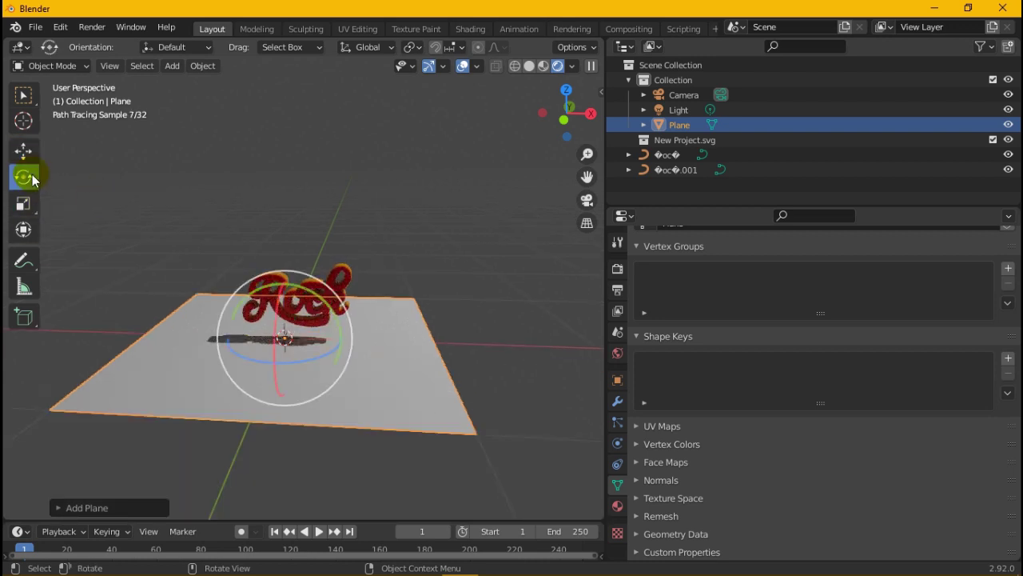
click(618, 381)
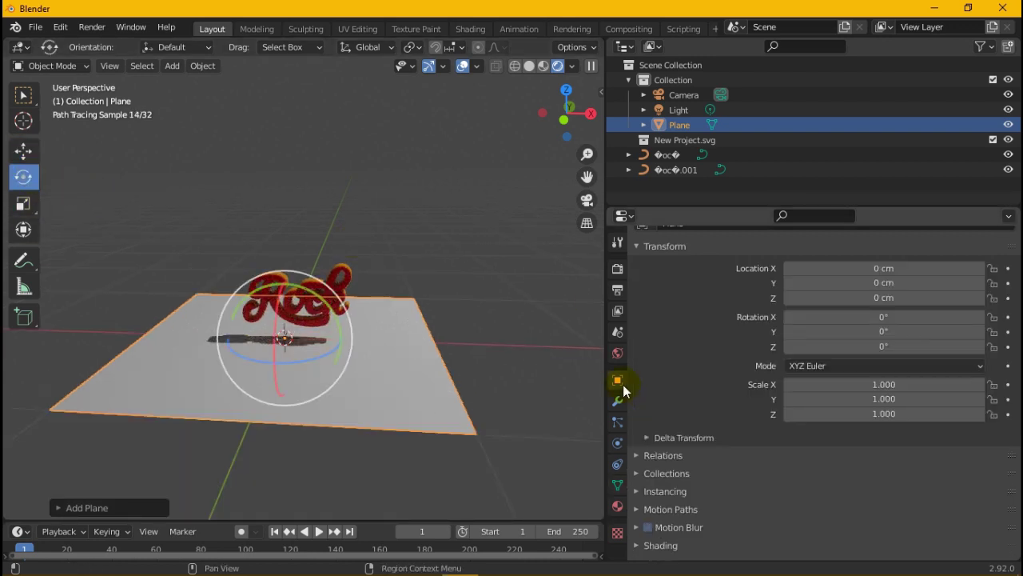
scroll(279, 353, up, 2)
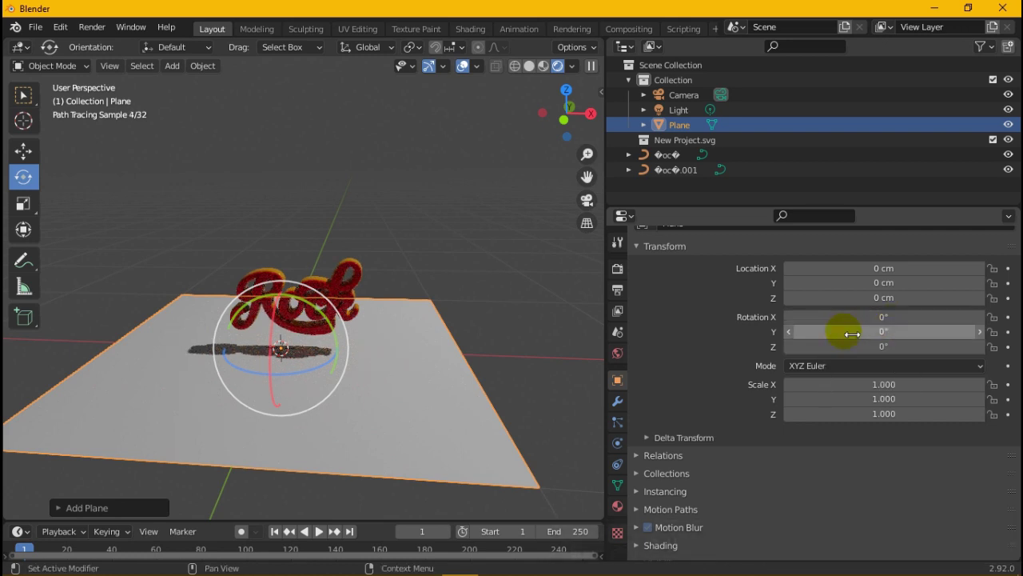
Step: Stand the Plane upright at 90° X rotation, moved 16.429 cm back and 27.308 cm up
click(907, 318)
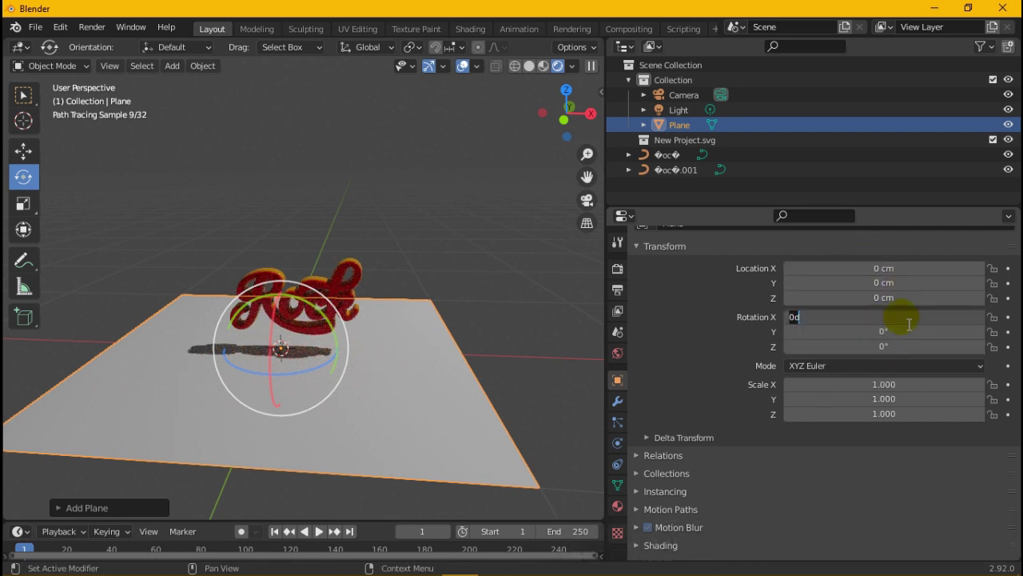
text(90)
key(Return)
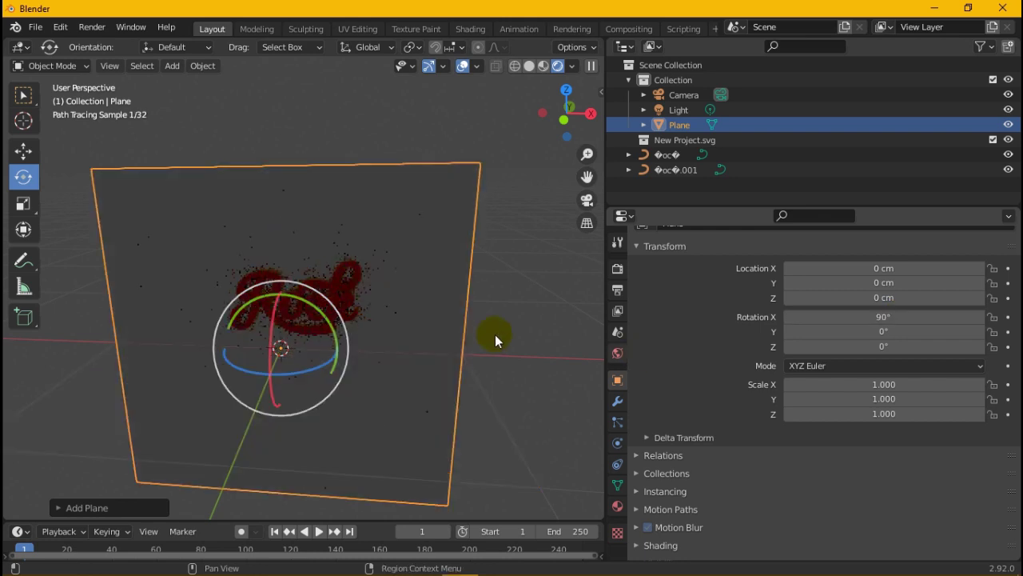
drag(566, 114, 536, 120)
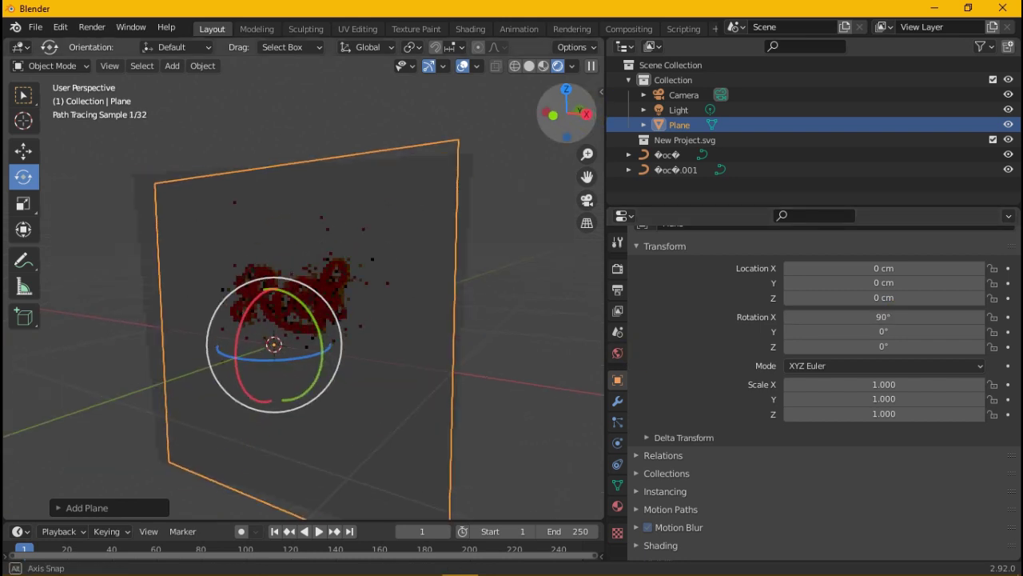
click(23, 151)
drag(317, 341, 336, 324)
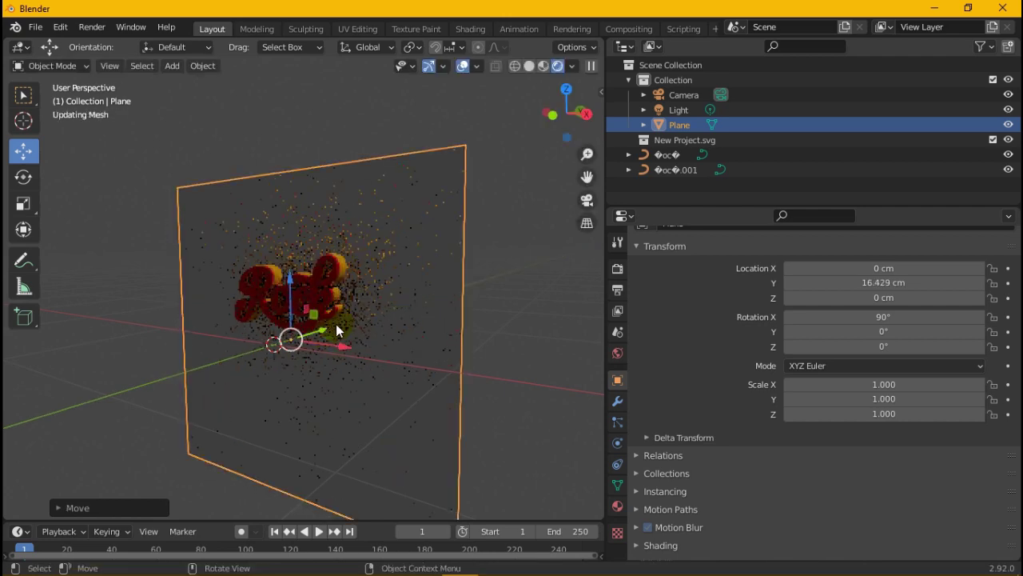
drag(566, 114, 407, 218)
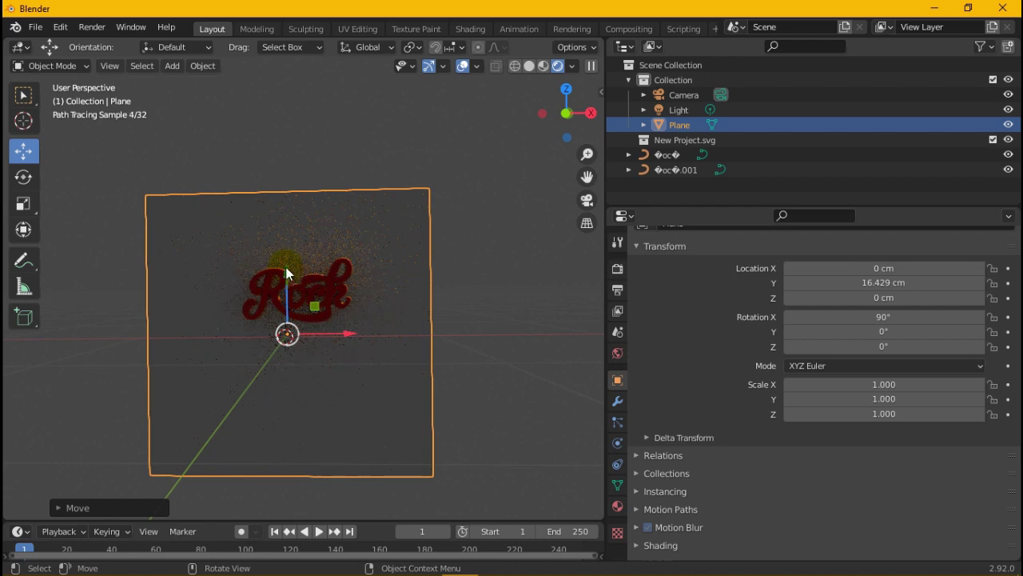
drag(287, 274, 288, 232)
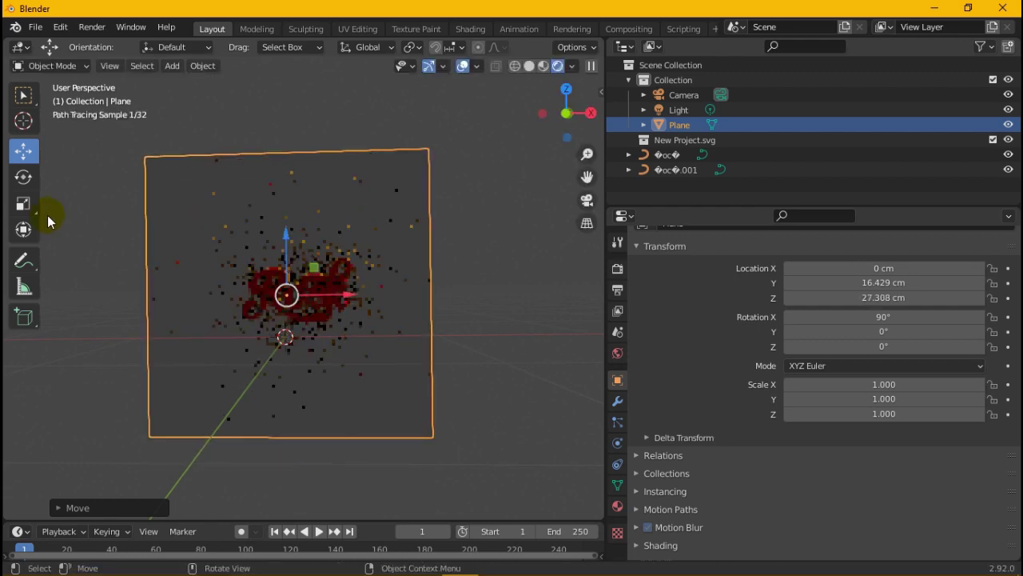
Step: Move the Plane out of Collection in the Outliner
click(29, 177)
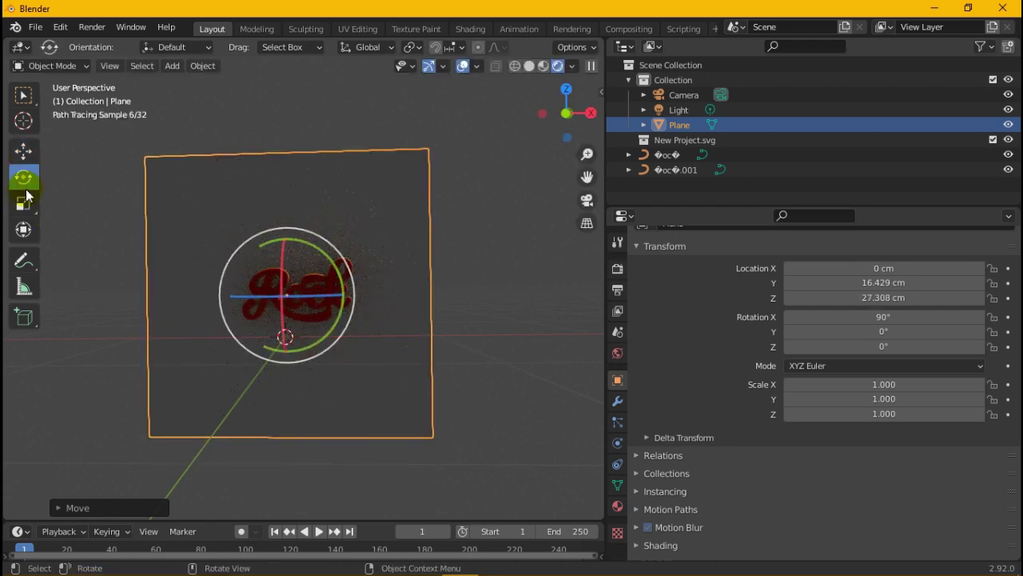
click(23, 203)
click(693, 123)
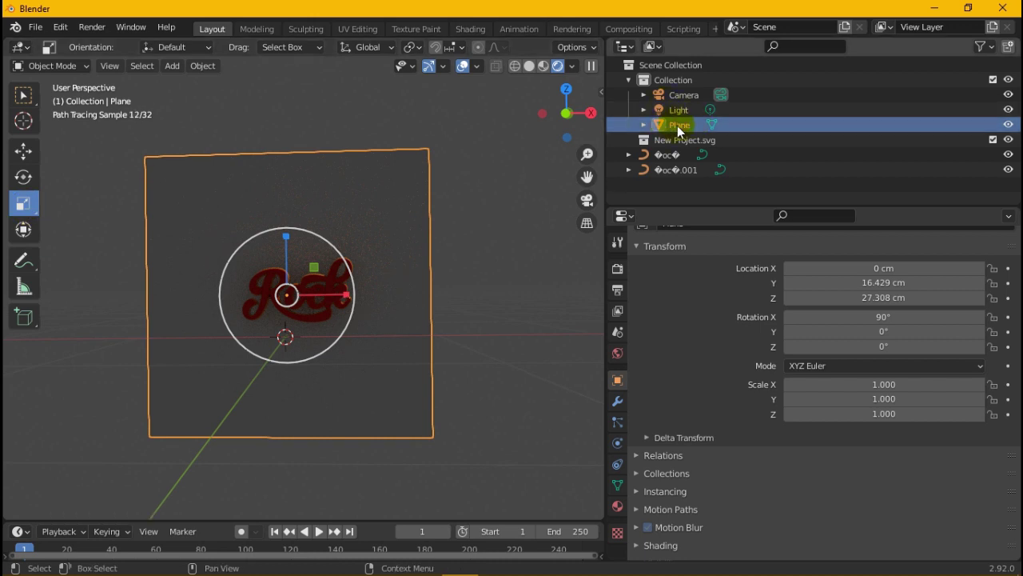
drag(677, 126, 673, 190)
drag(670, 141, 671, 195)
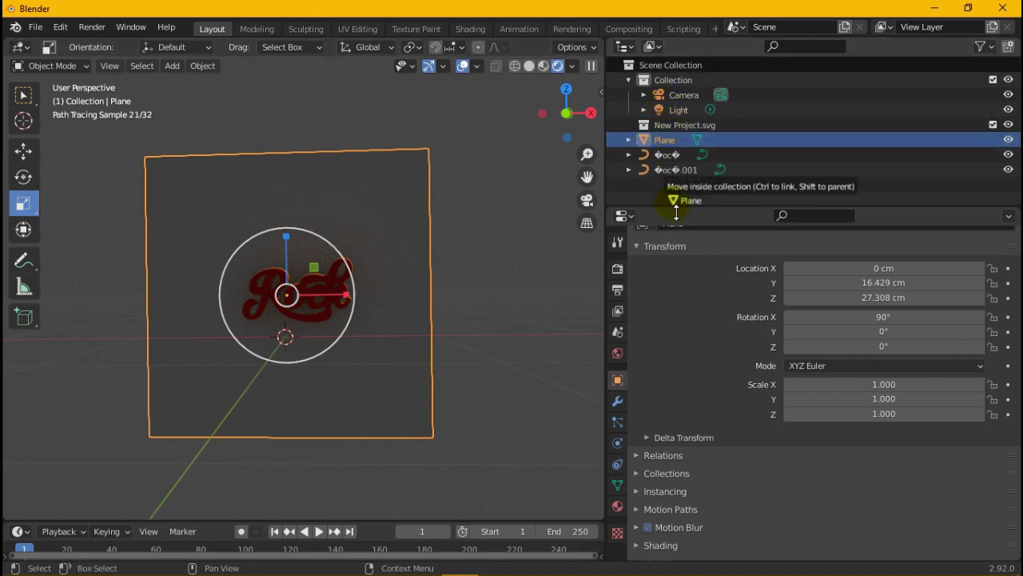
mouse_move(671, 194)
mouse_down()
mouse_move(706, 150)
mouse_move(680, 199)
mouse_up()
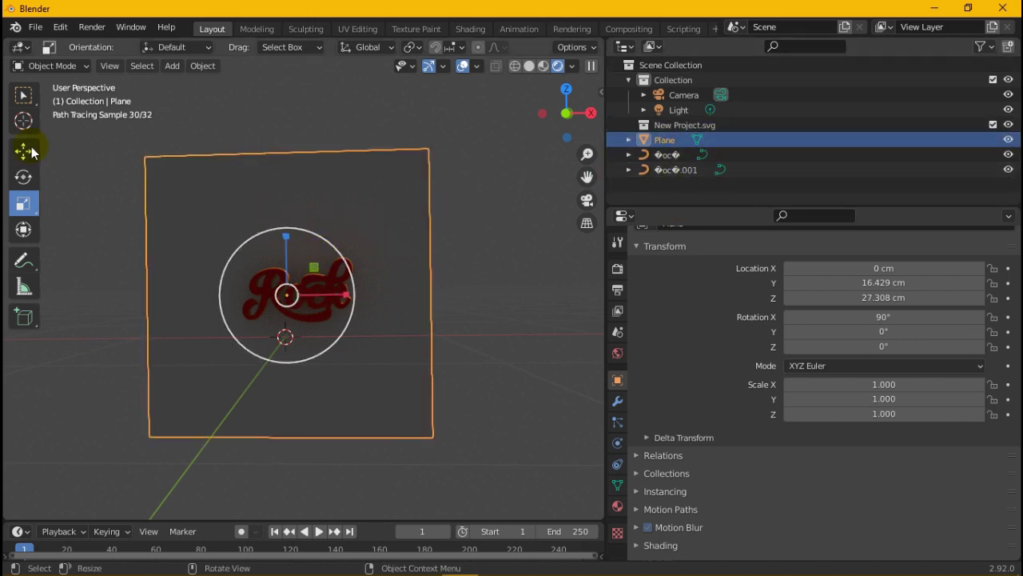
click(16, 211)
drag(349, 295, 560, 308)
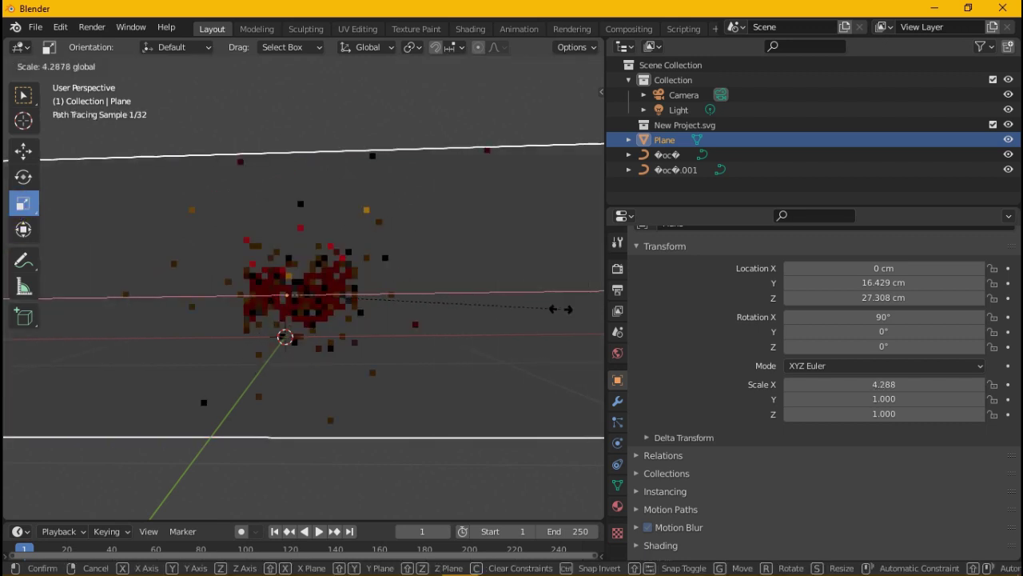
drag(290, 233, 289, 177)
scroll(299, 264, up, 2)
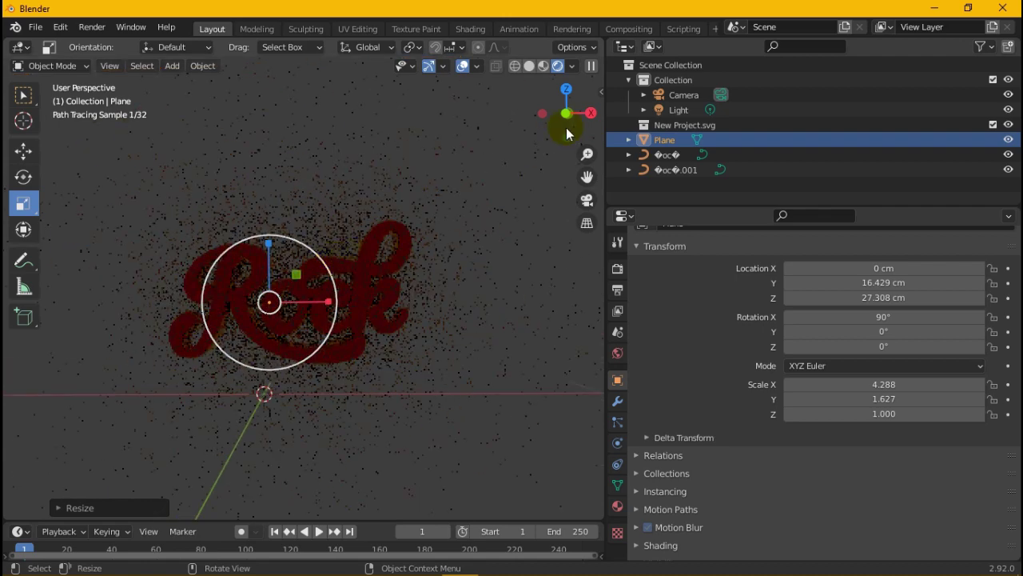
drag(566, 127, 480, 132)
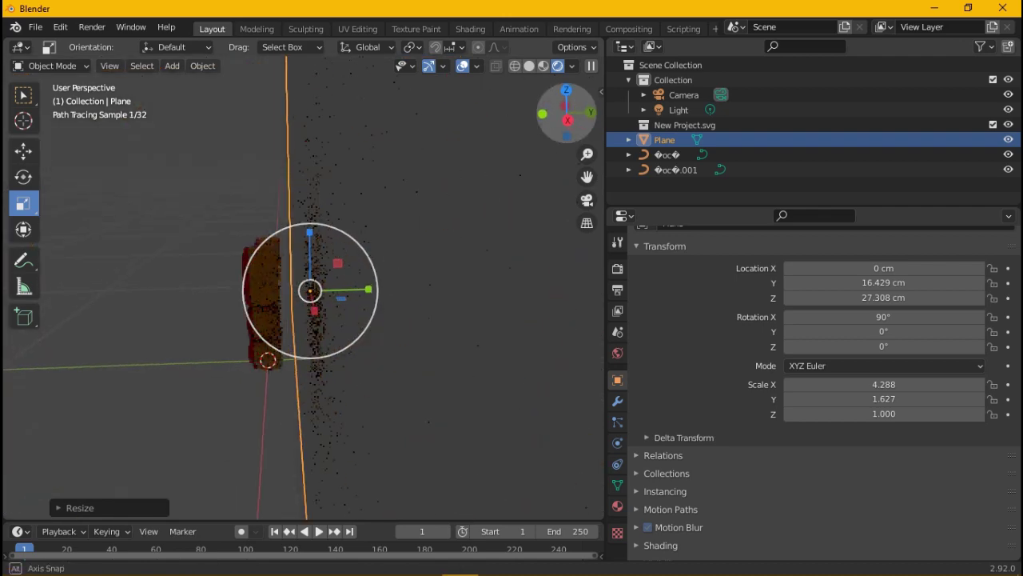
click(23, 177)
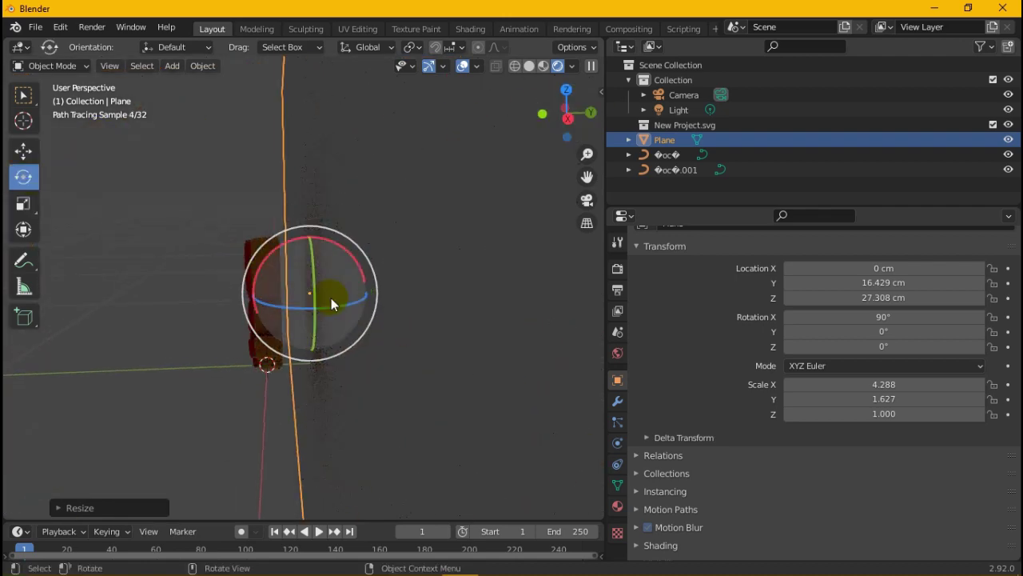
key(shift+space)
key(g)
drag(371, 292, 346, 294)
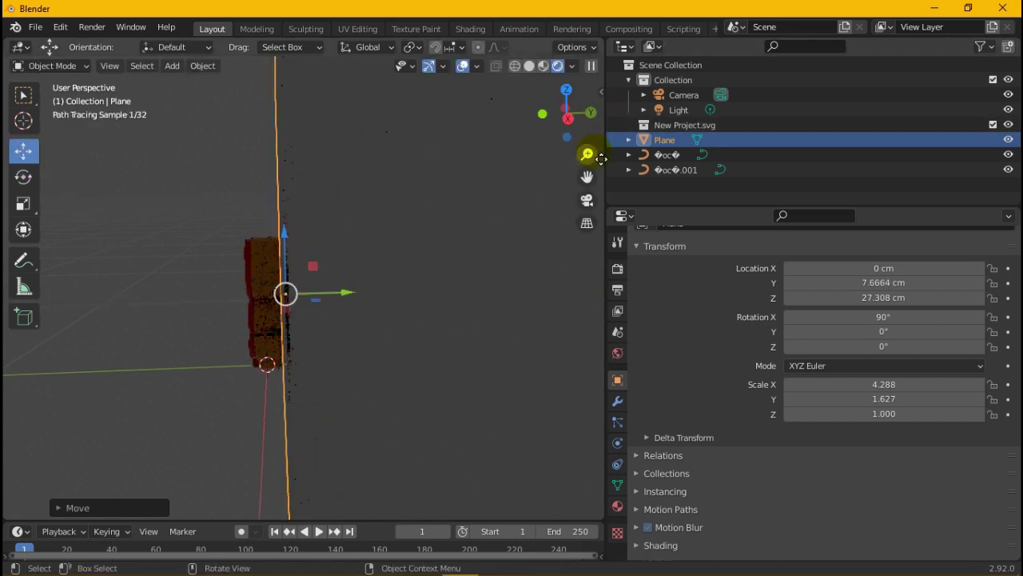
drag(567, 113, 607, 112)
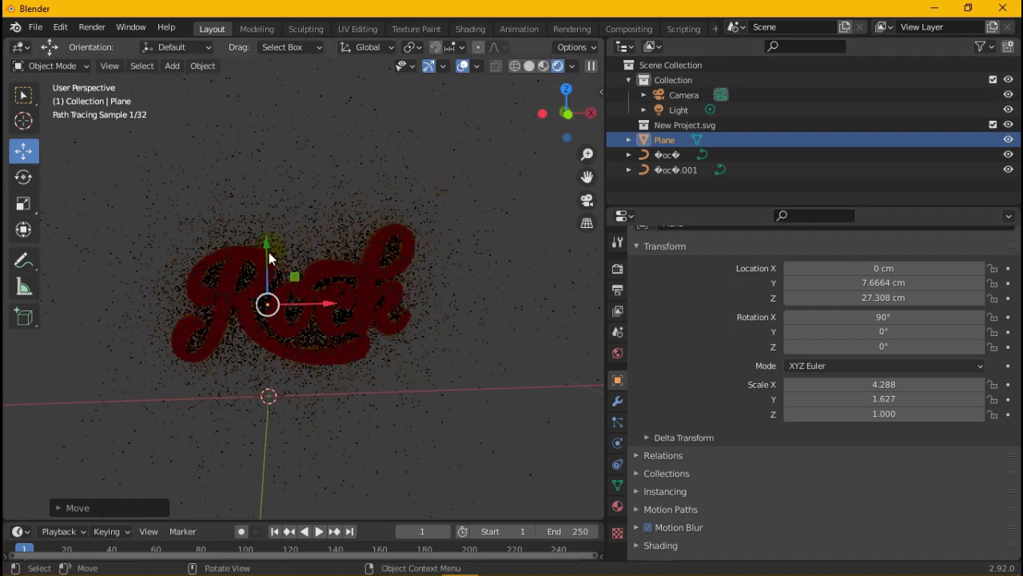
scroll(243, 290, up, 2)
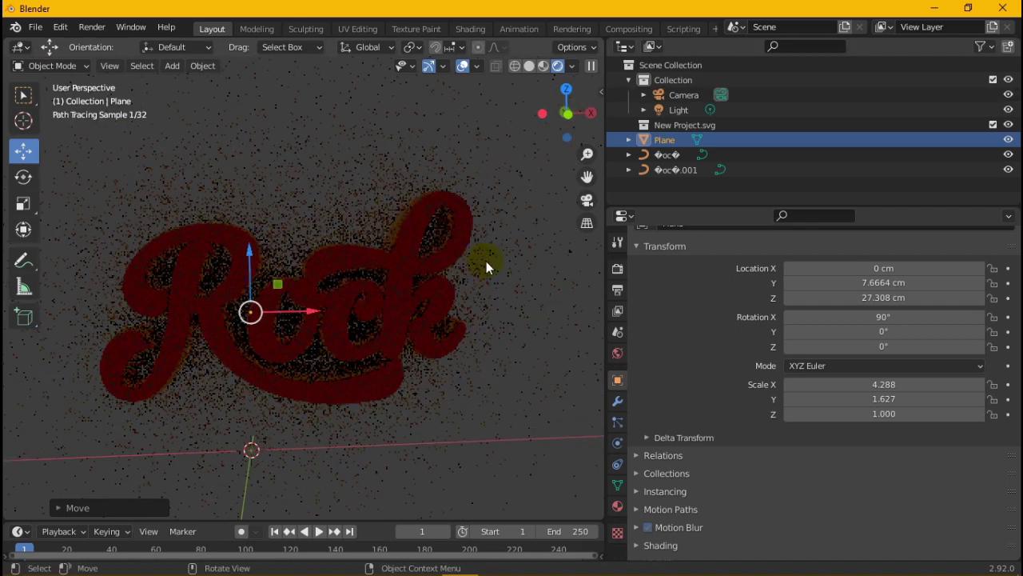
drag(601, 115, 447, 173)
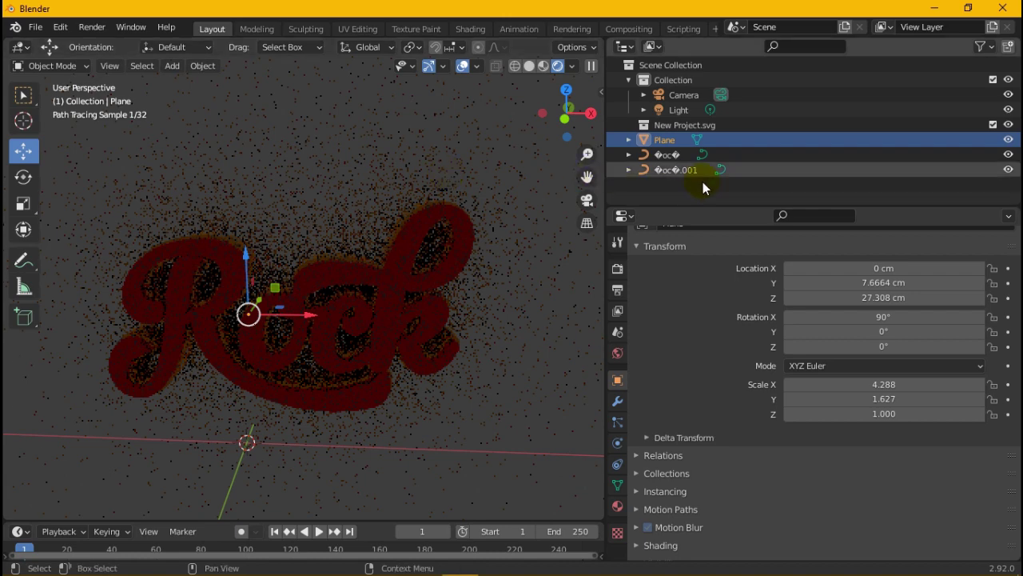
click(676, 194)
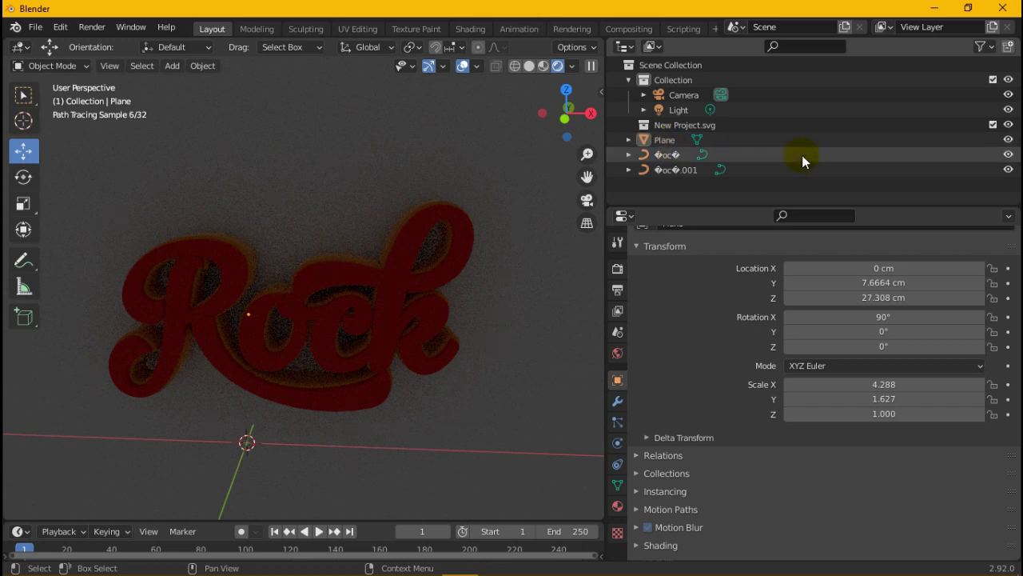
Step: Give the Plane a new material with a magenta base colour
click(670, 142)
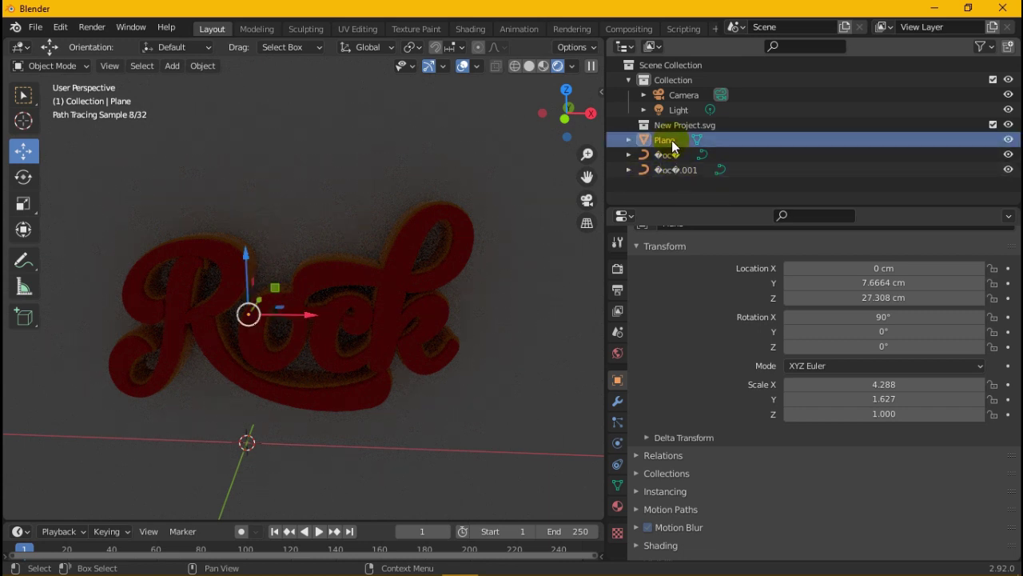
click(618, 507)
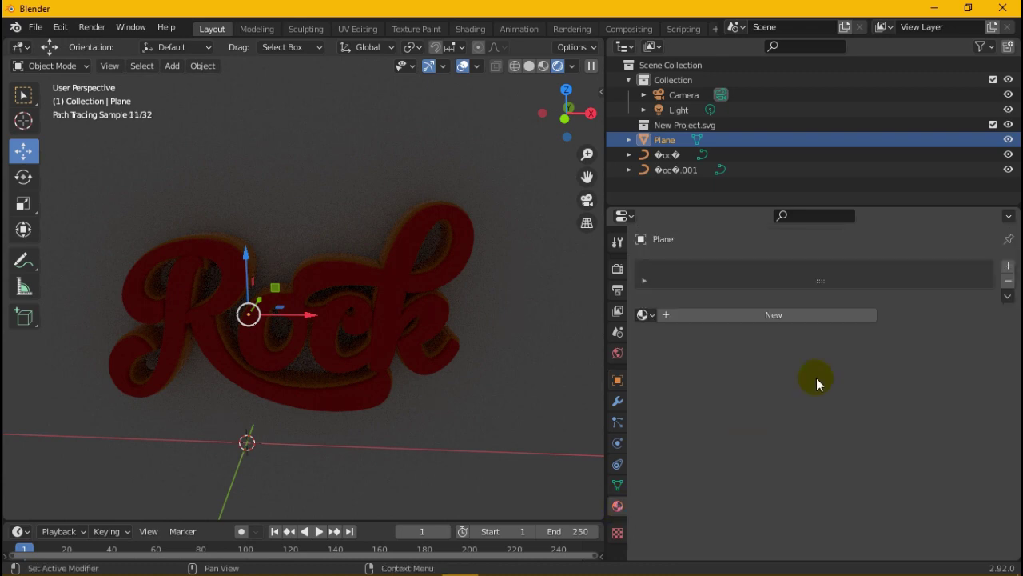
click(757, 320)
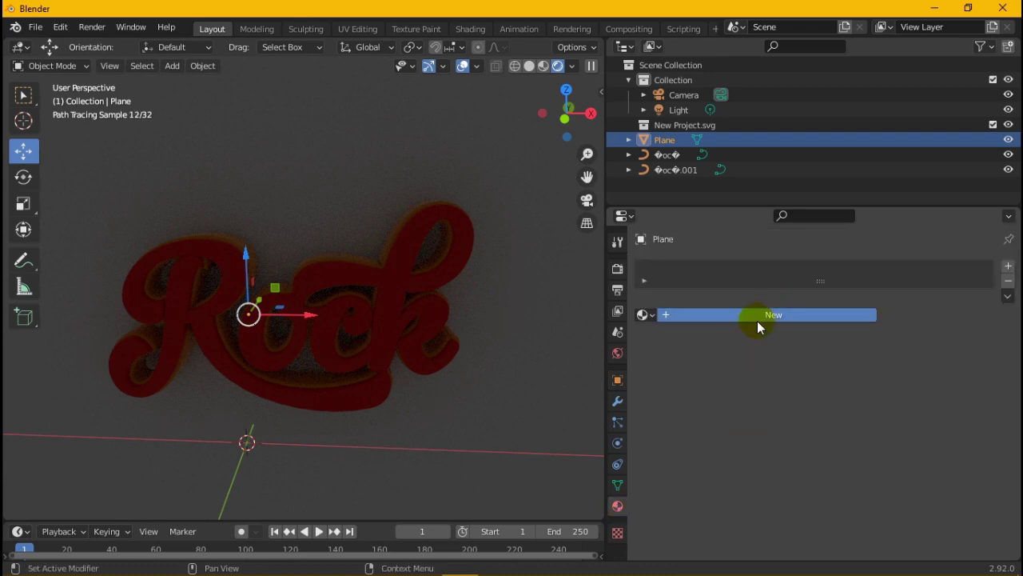
click(898, 442)
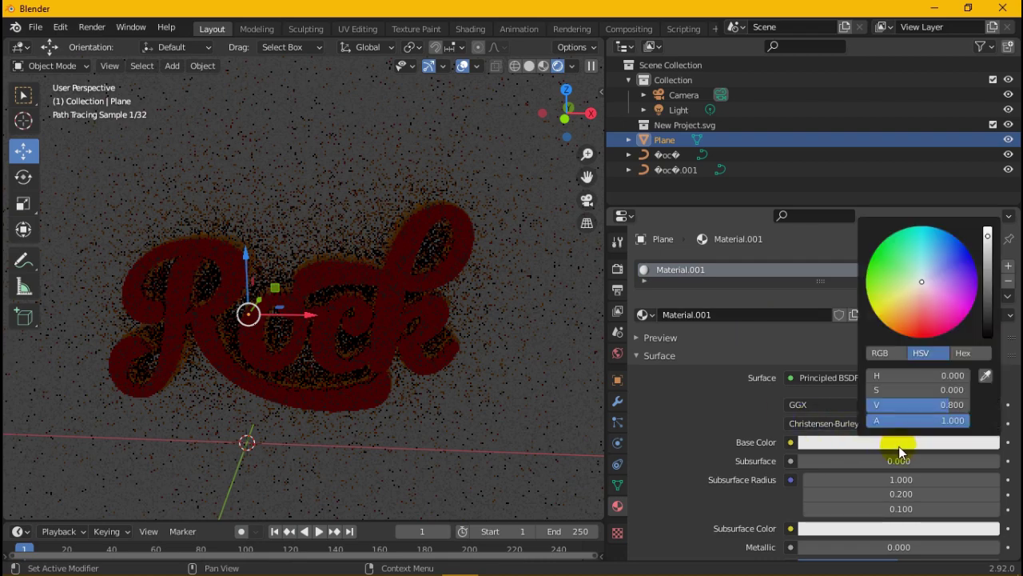
drag(959, 280, 972, 308)
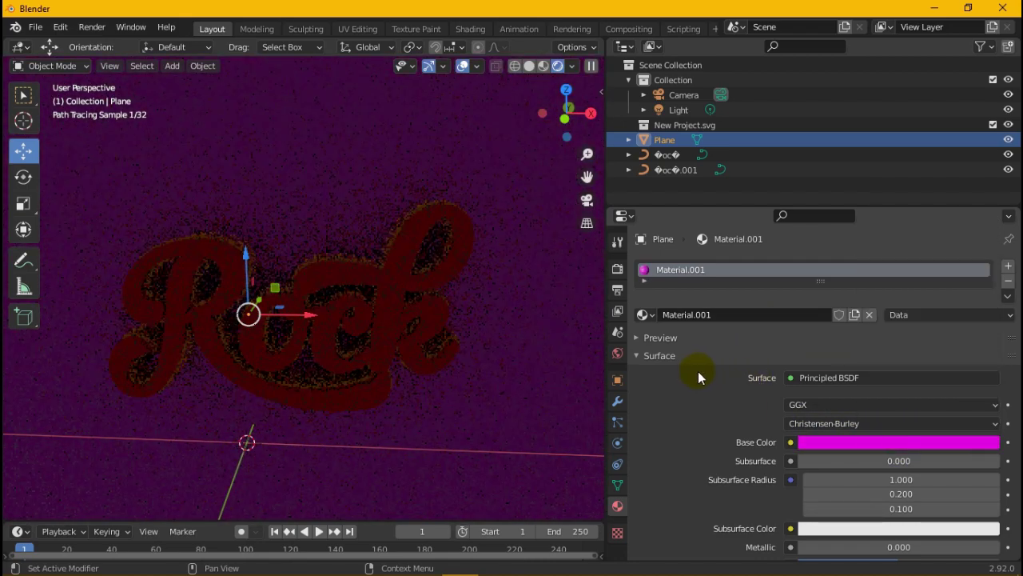
Step: Lower the Plane material's specular to 0.237 and roughness to 0.233
scroll(943, 468, down, 5)
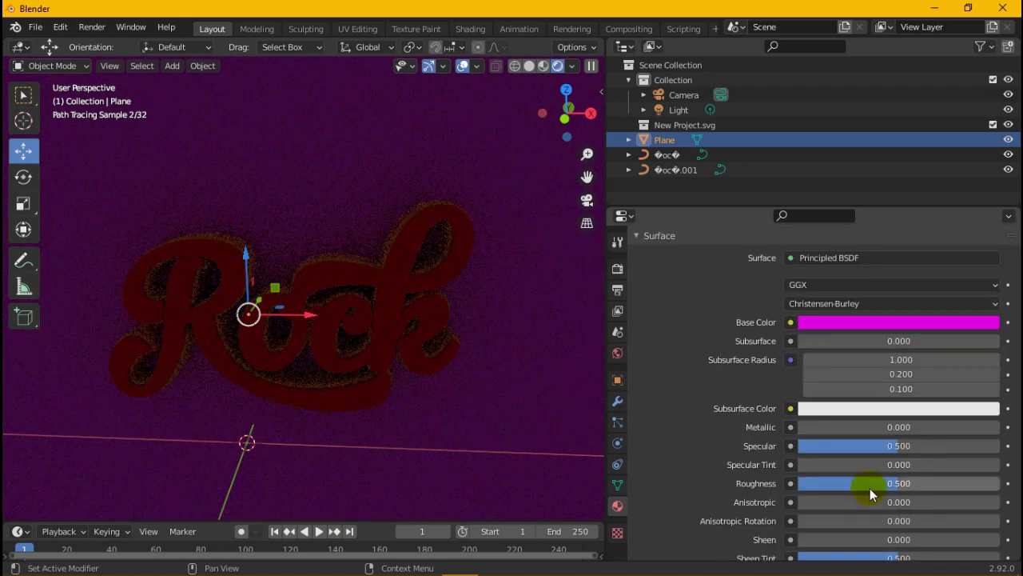
drag(869, 488, 846, 488)
mouse_move(820, 445)
mouse_down()
mouse_move(800, 445)
mouse_move(846, 445)
mouse_up()
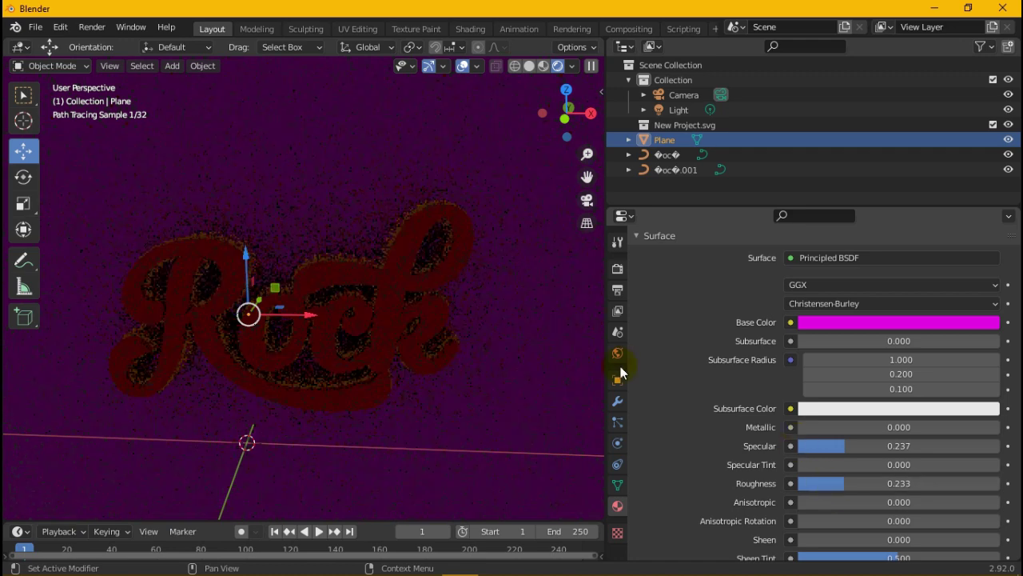
scroll(432, 344, up, 1)
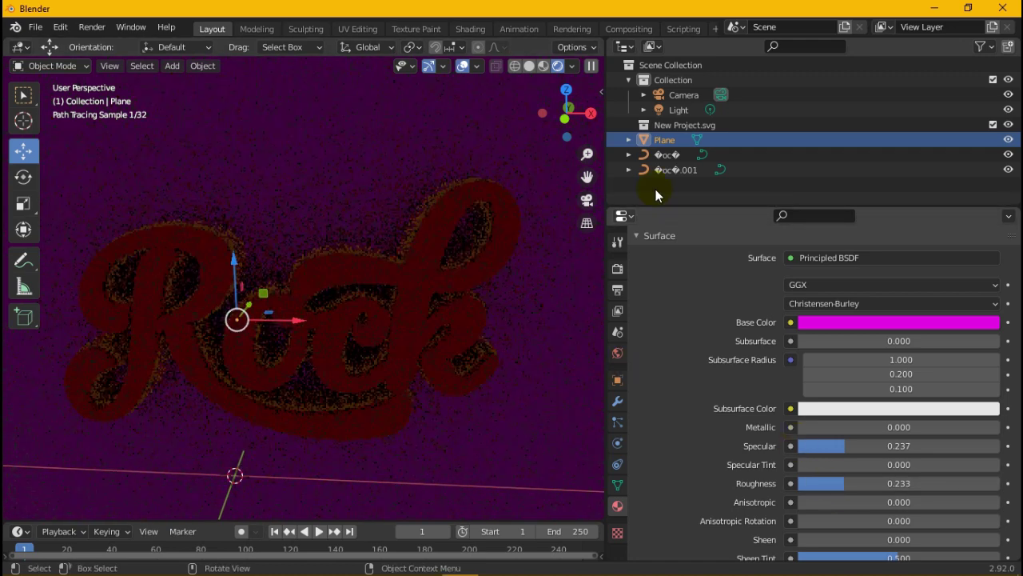
click(568, 216)
scroll(464, 251, down, 1)
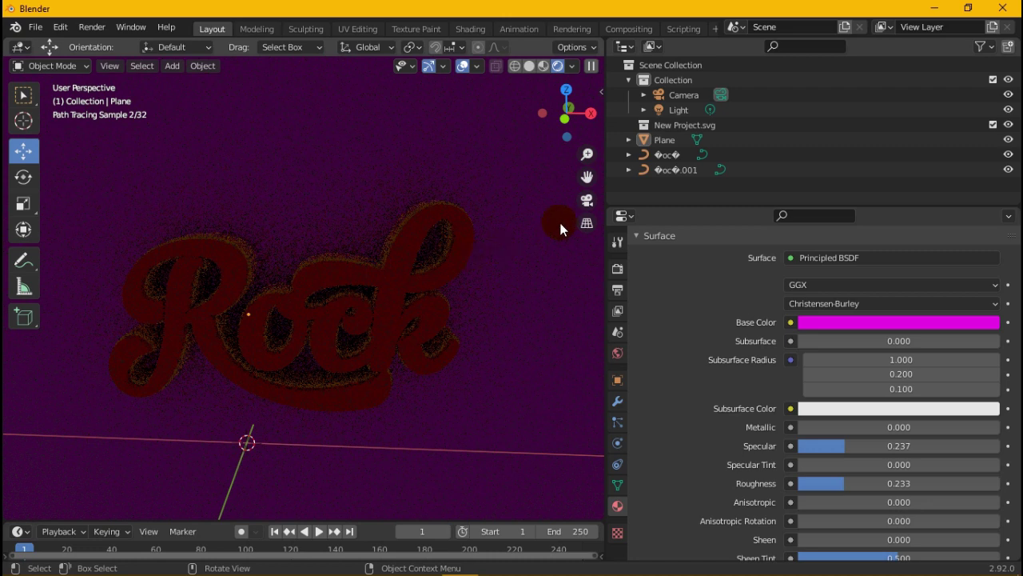
click(617, 354)
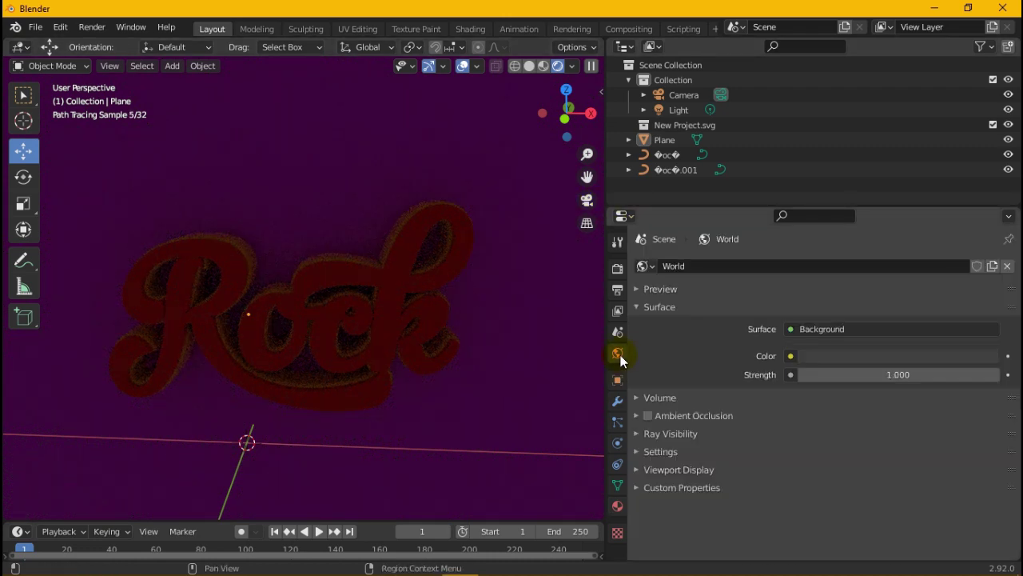
Step: Drive the World colour with an Environment Texture loading l457891.png
click(791, 356)
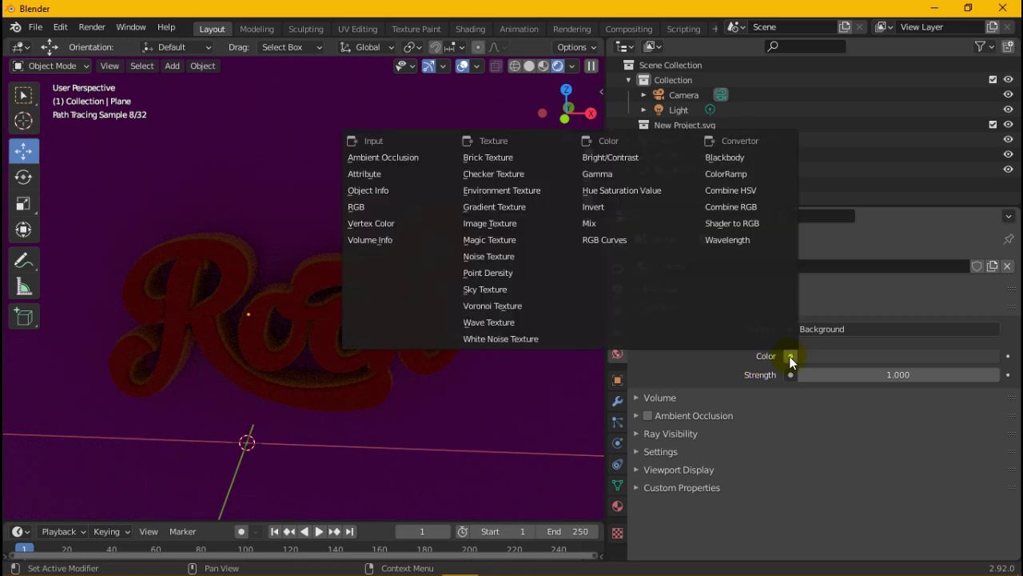
click(518, 191)
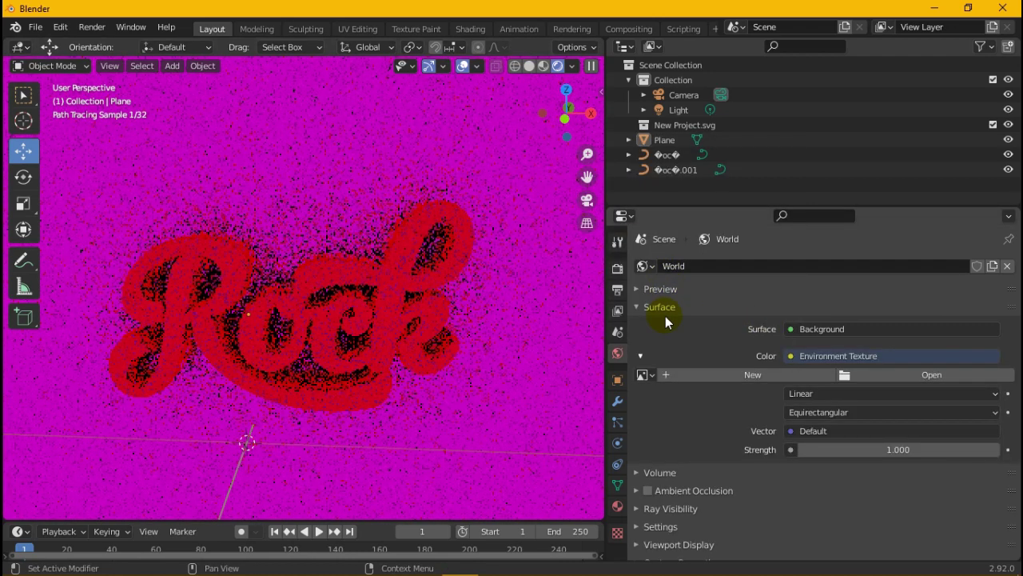
click(844, 376)
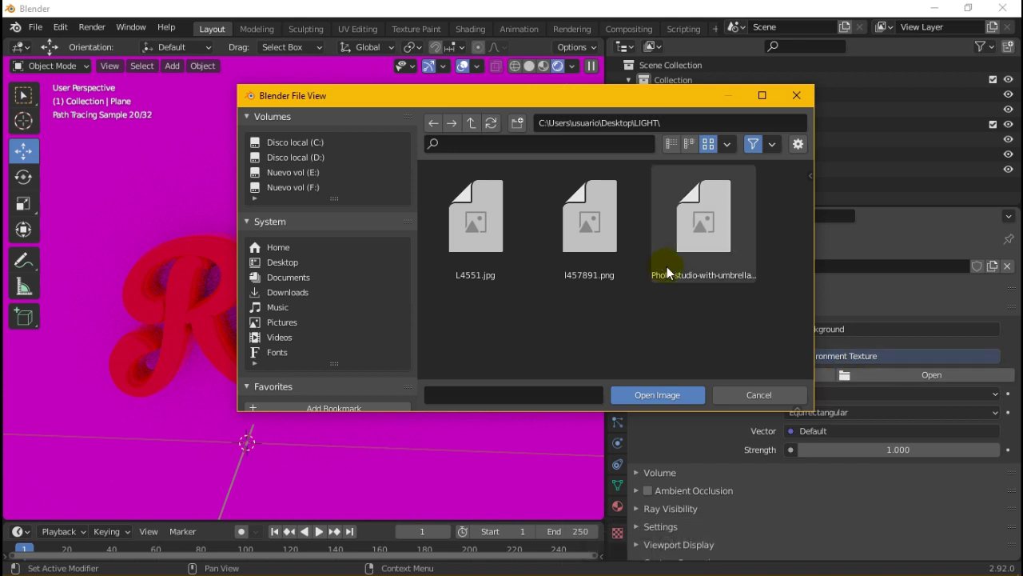
click(586, 231)
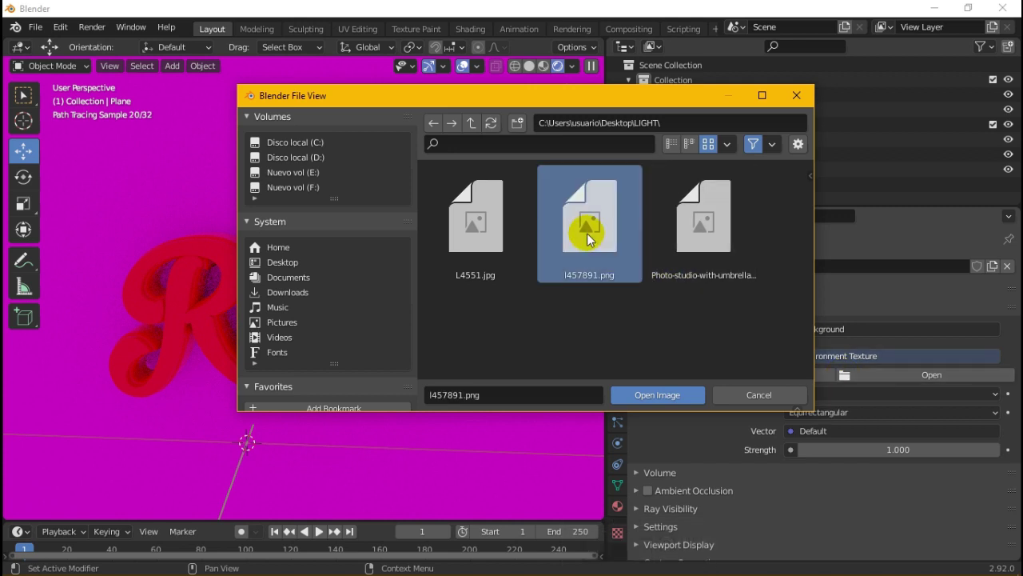
click(672, 395)
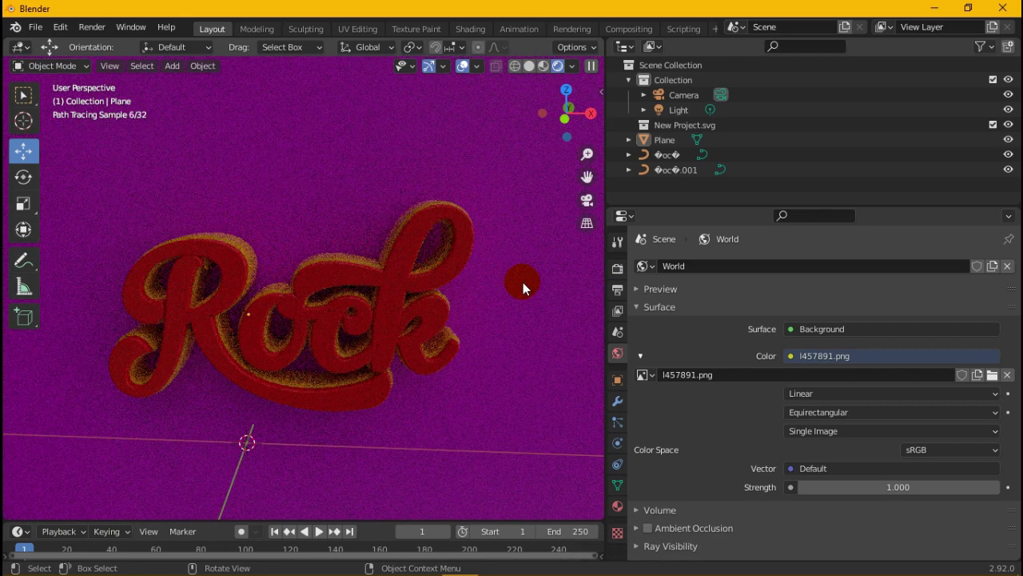
scroll(330, 289, up, 2)
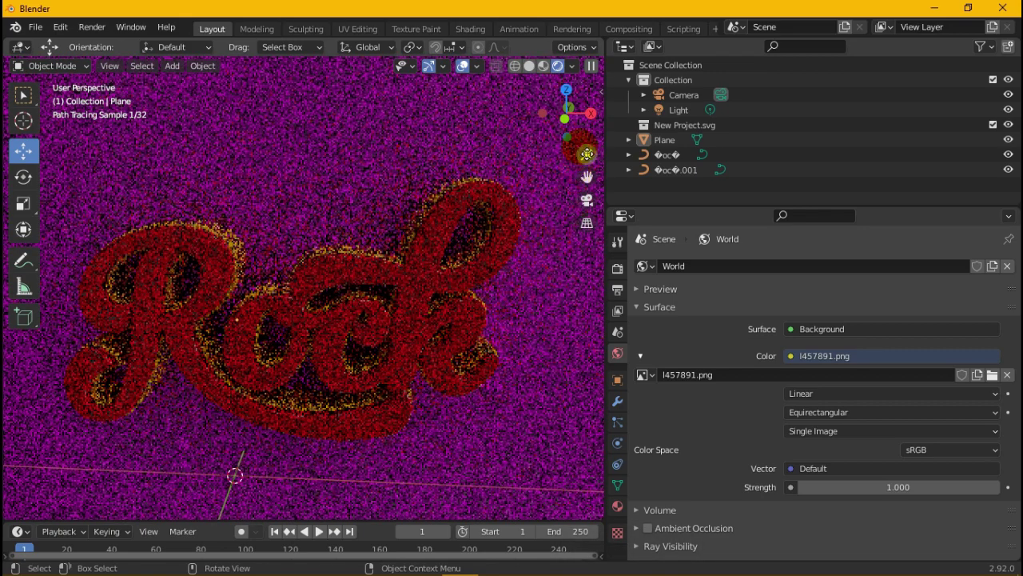
drag(588, 114, 593, 120)
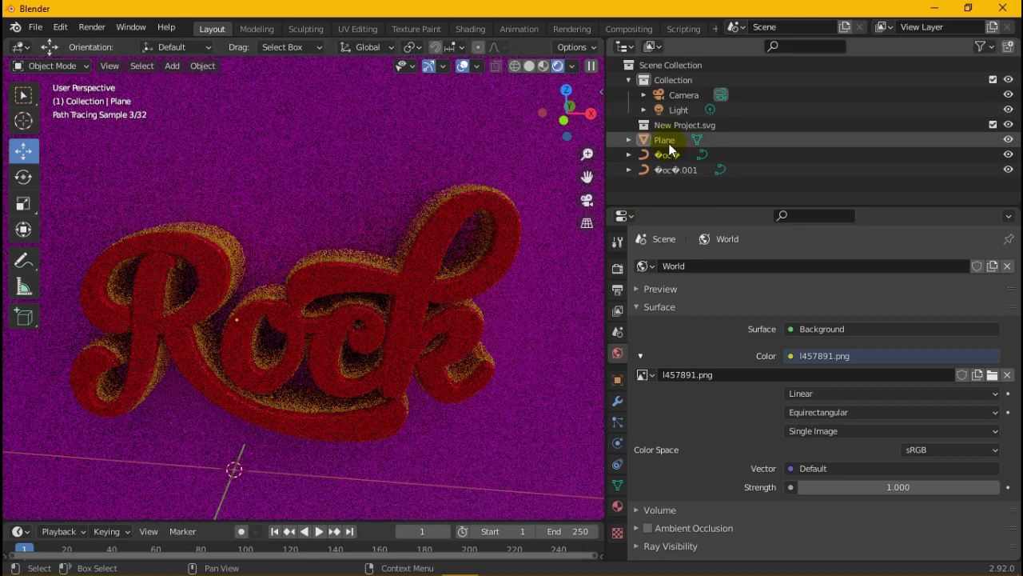
Step: Change the backdrop plane's material Base Color from magenta to a deep violet
click(670, 147)
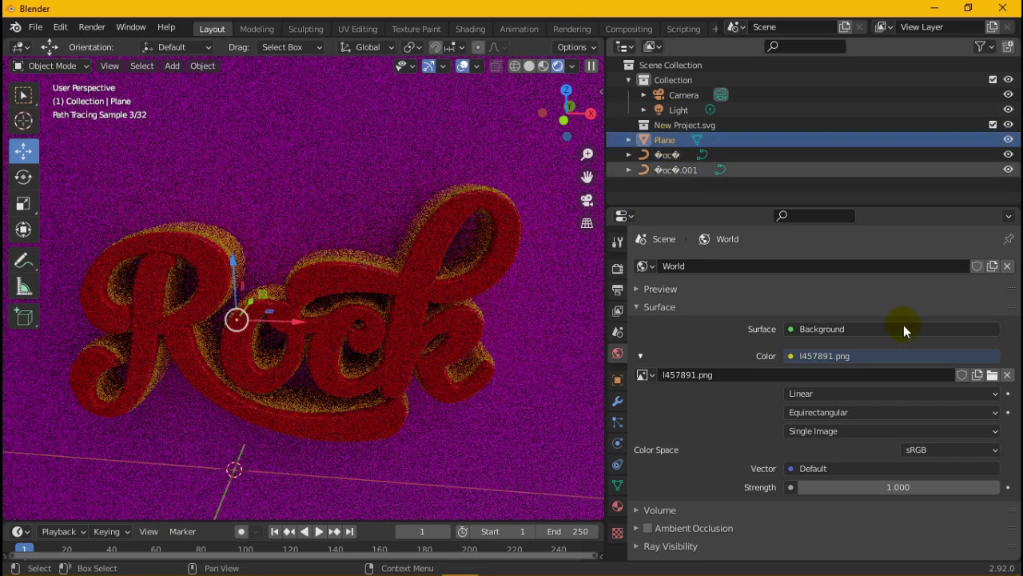
click(616, 506)
click(892, 443)
click(966, 291)
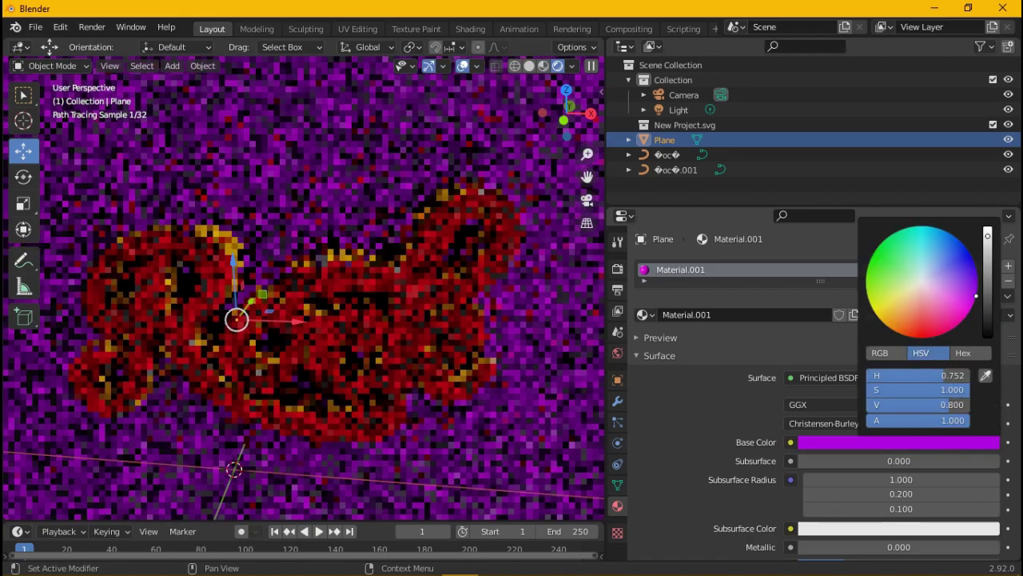
mouse_move(975, 295)
mouse_down()
mouse_move(962, 282)
mouse_move(979, 283)
mouse_move(989, 307)
mouse_up()
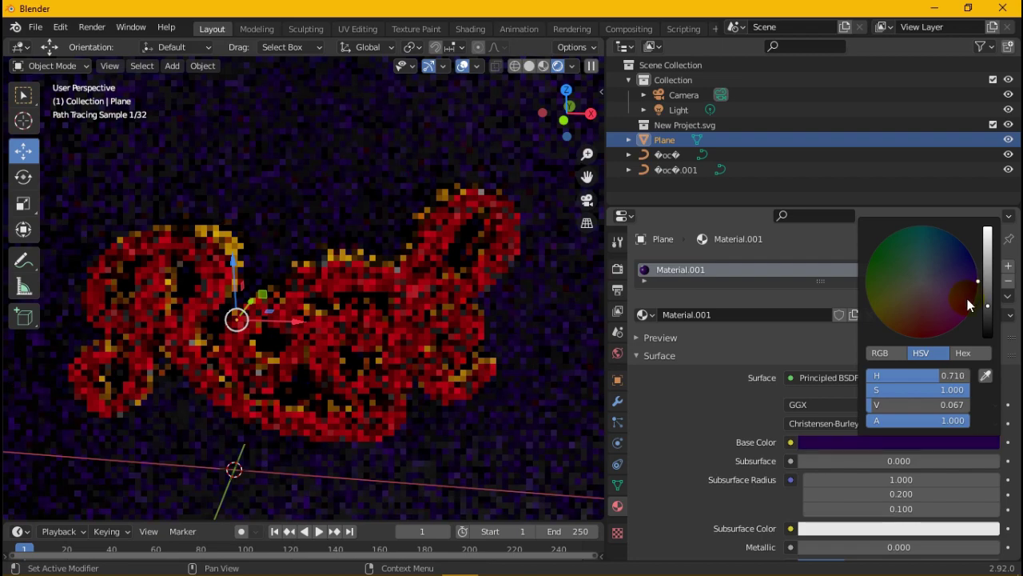
scroll(963, 272, up, 4)
scroll(962, 272, up, 2)
drag(988, 265, 991, 238)
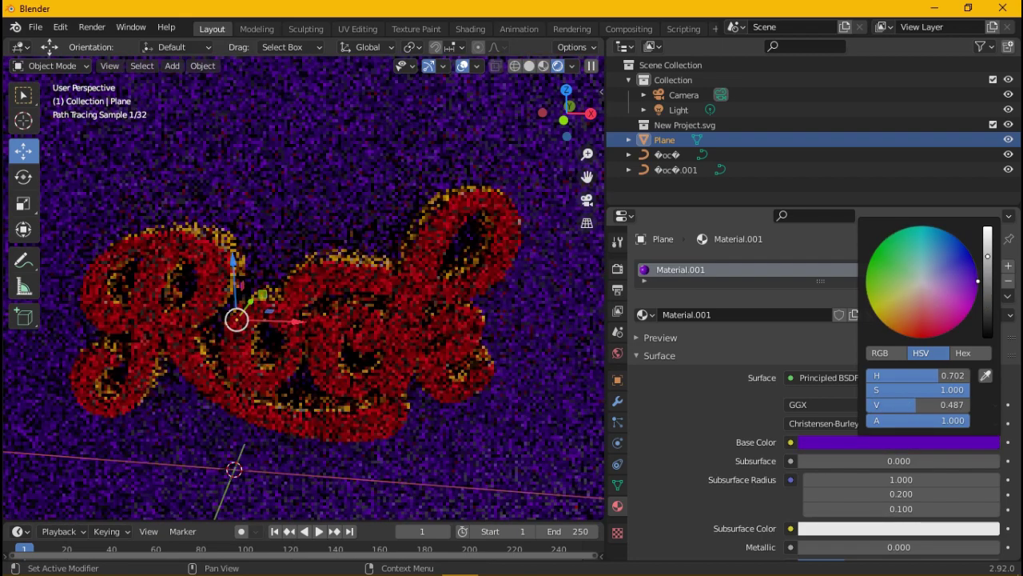
mouse_move(977, 281)
mouse_down()
mouse_move(975, 298)
mouse_move(989, 262)
mouse_up()
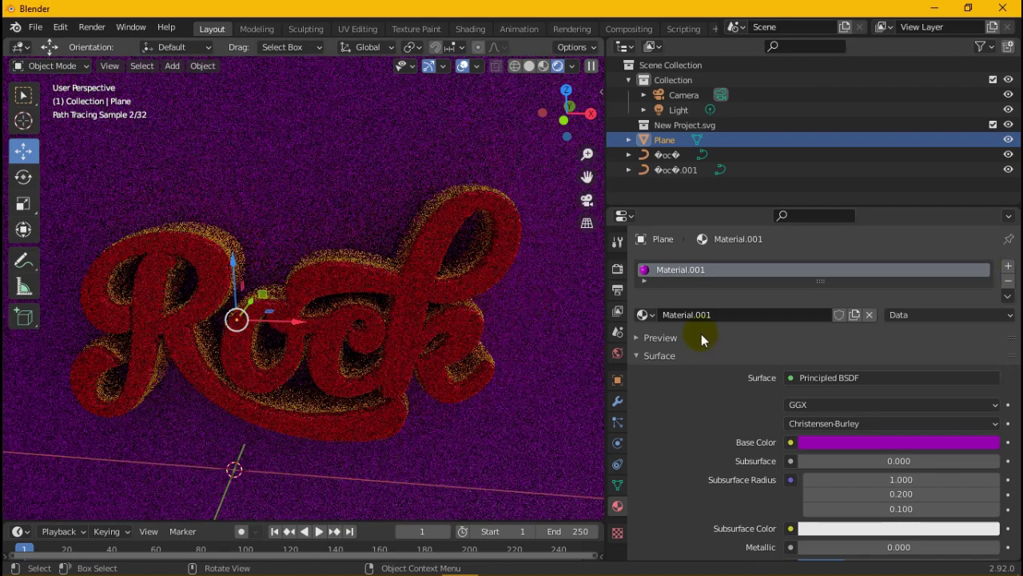
click(832, 442)
drag(970, 294, 978, 281)
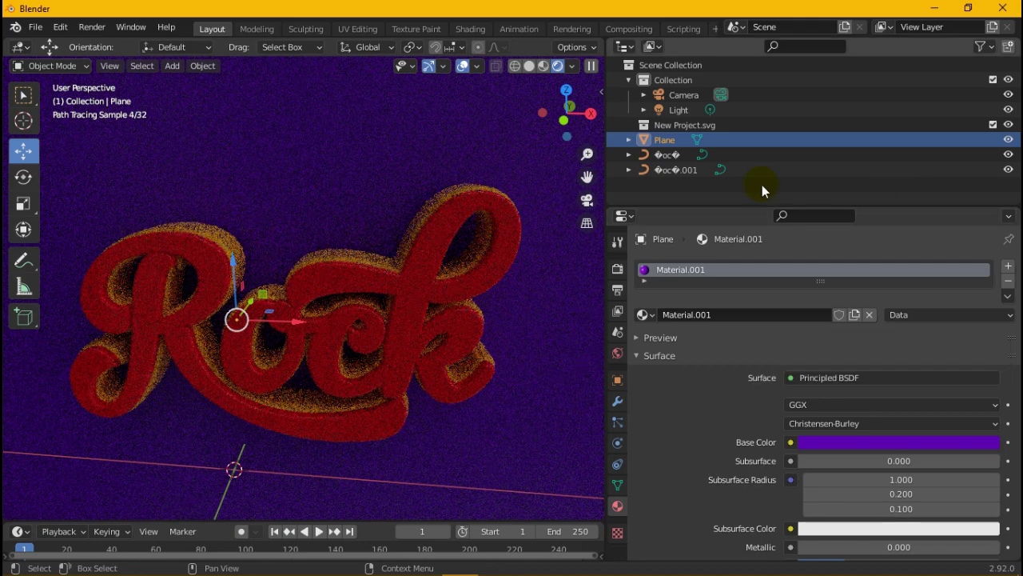
Step: Set the world background strength to 2.000
click(761, 185)
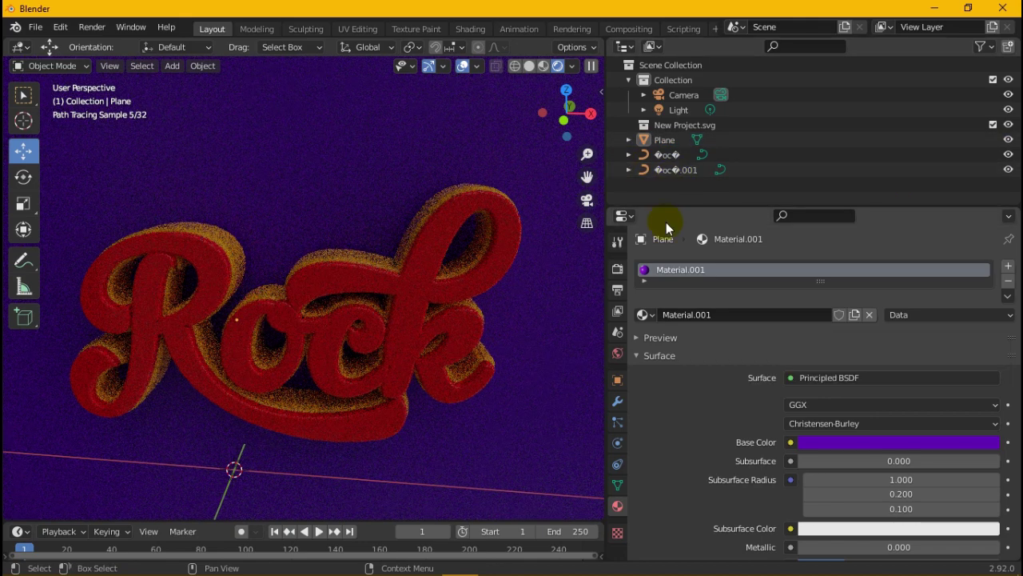
click(617, 353)
click(919, 488)
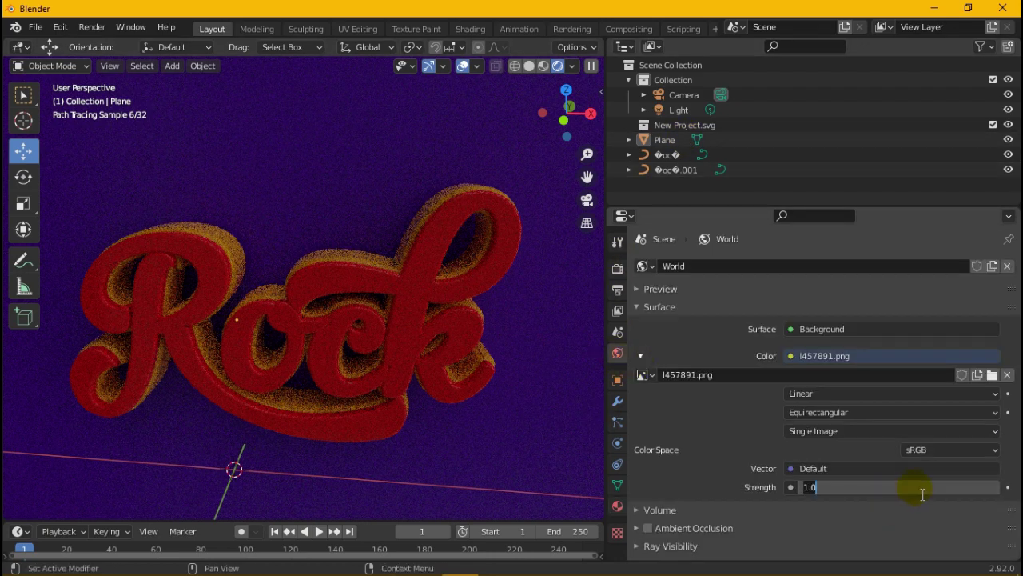
text(2.000)
key(Return)
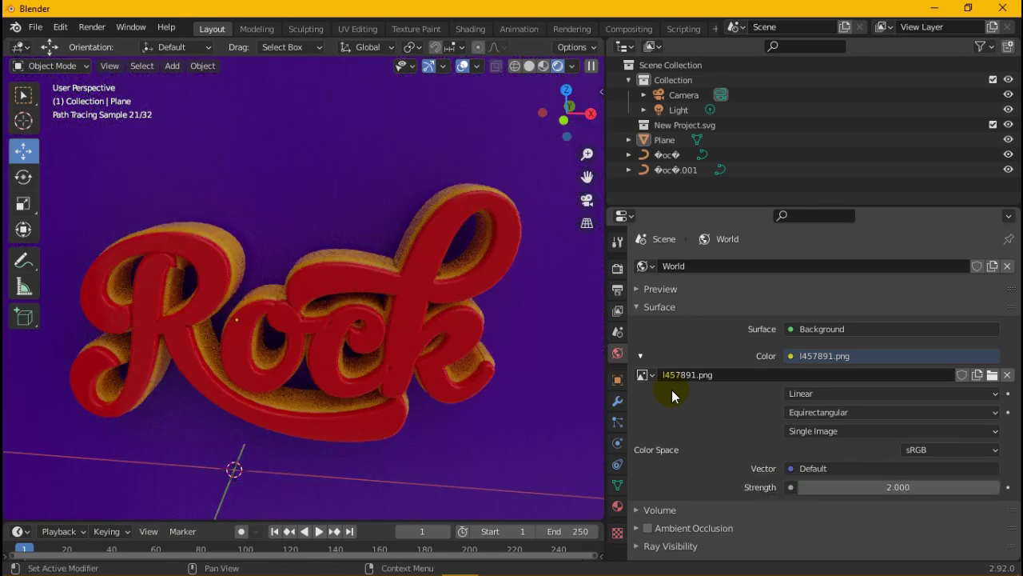
Step: Check the Cycles denoising options, then switch the viewport to Material Preview shading
click(618, 270)
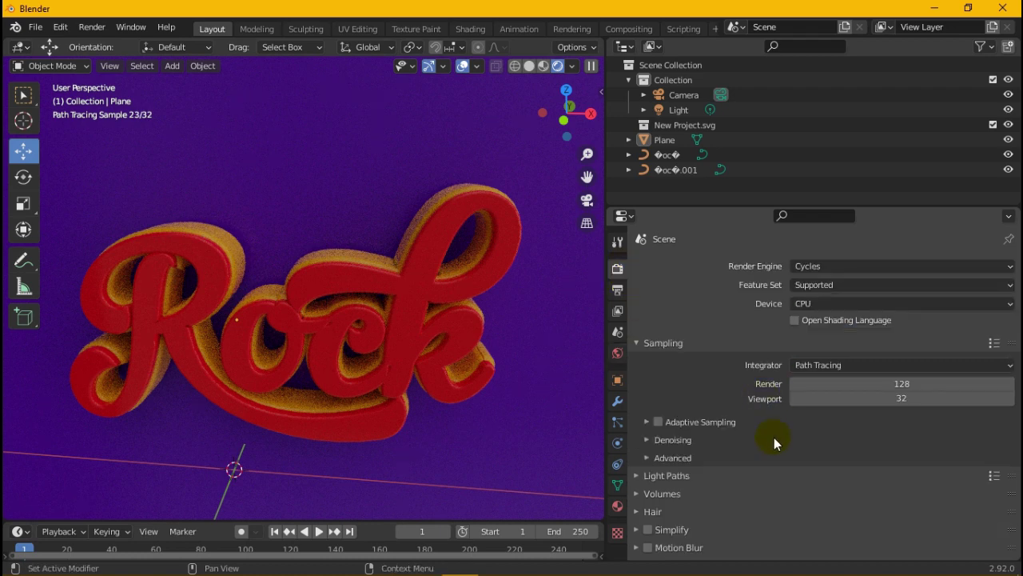
click(694, 441)
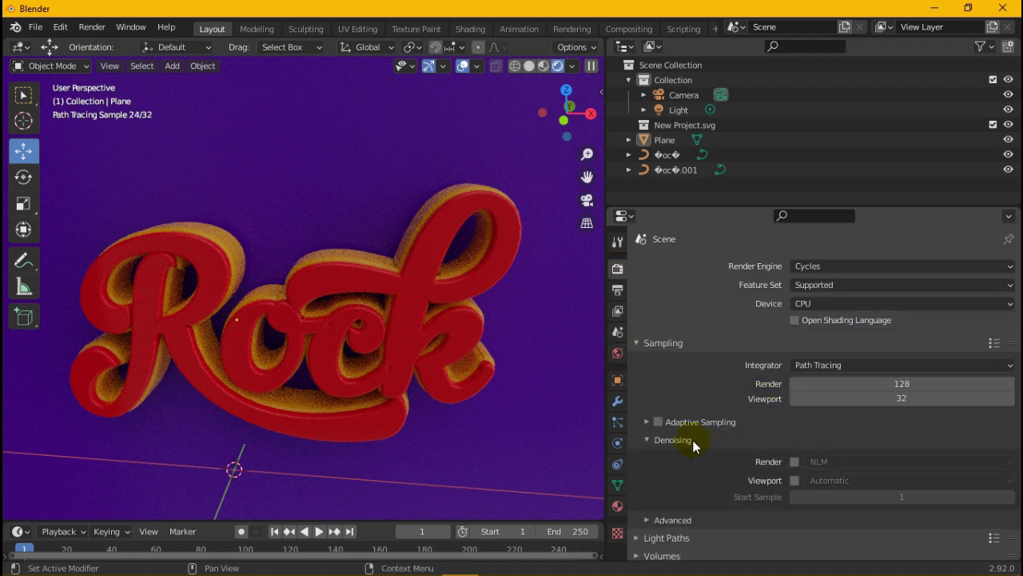
click(692, 440)
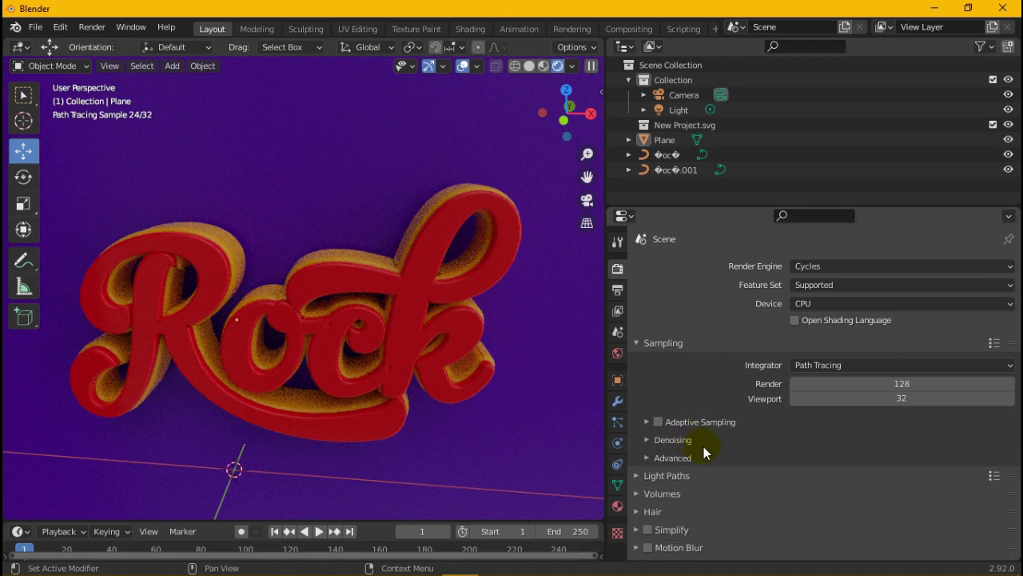
scroll(720, 449, down, 1)
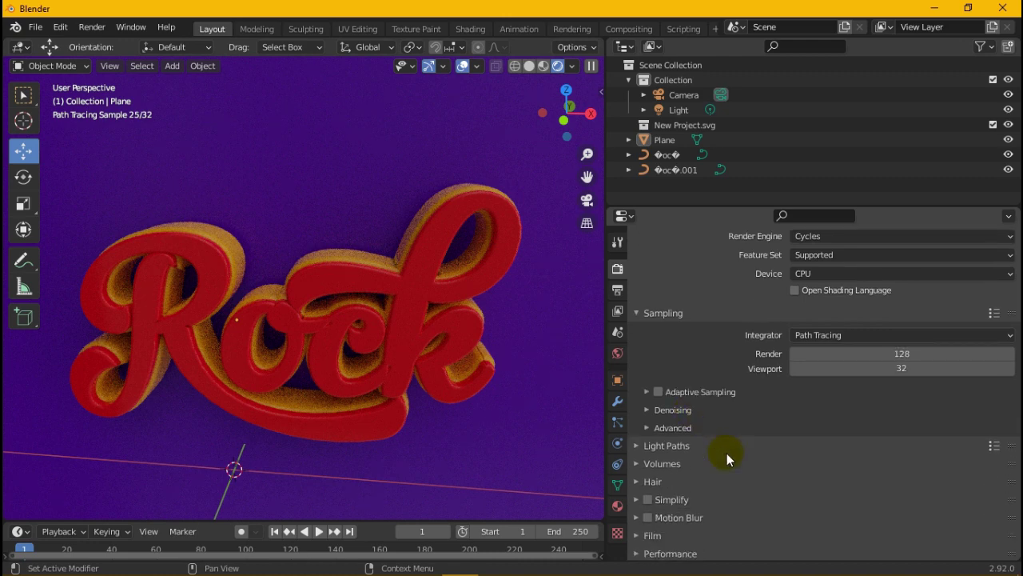
scroll(727, 452, up, 2)
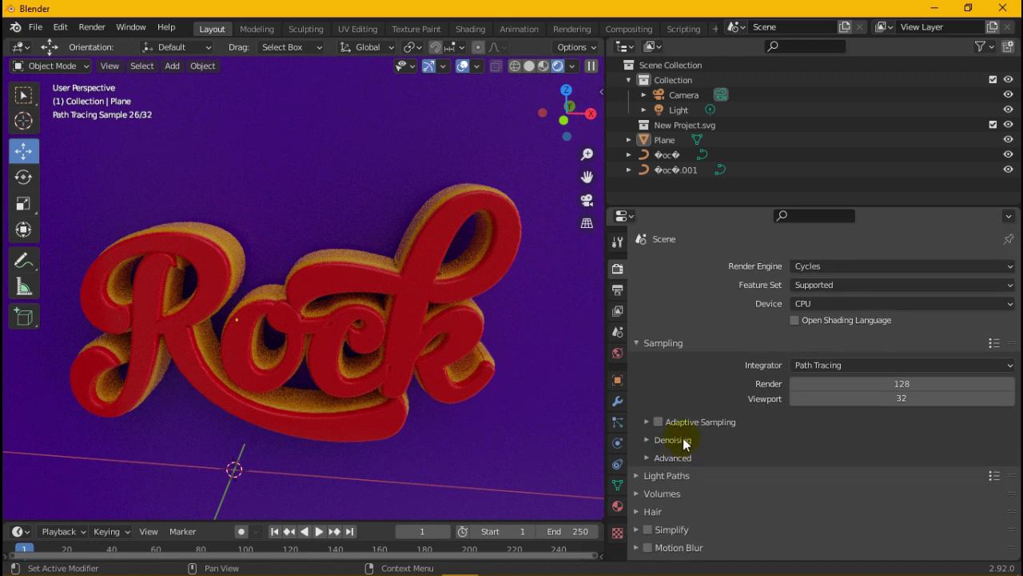
click(684, 440)
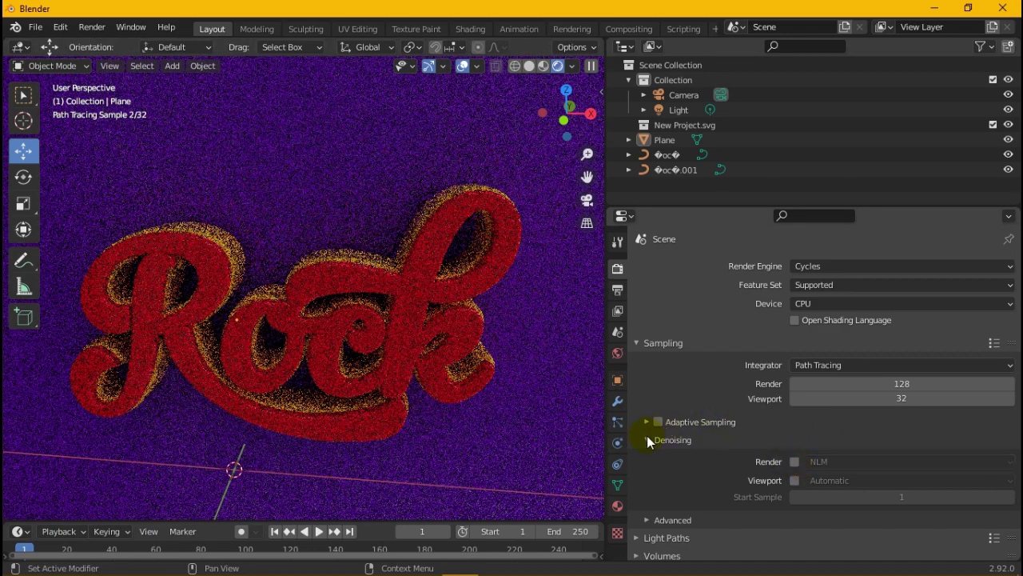
click(646, 437)
click(530, 68)
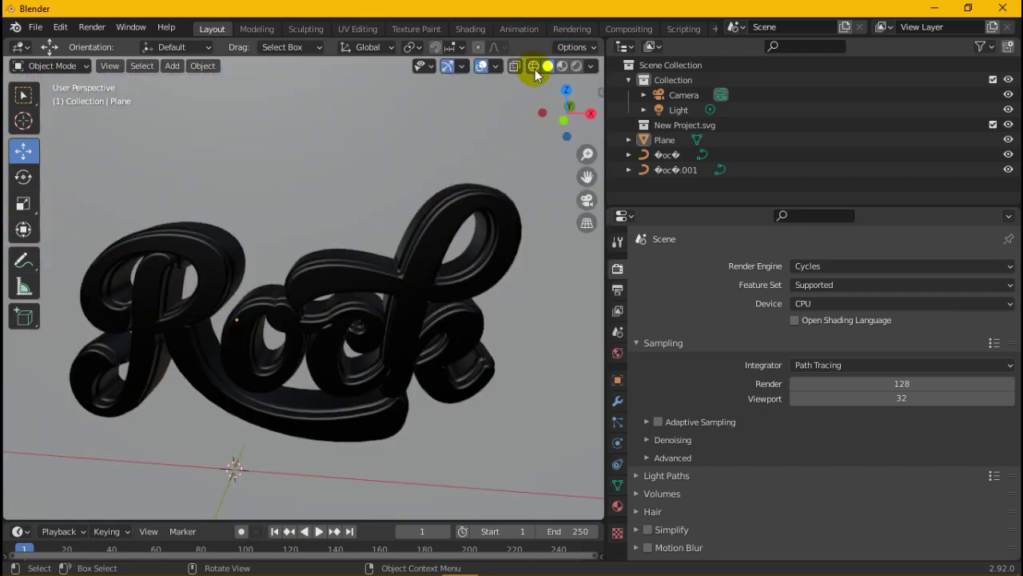
click(562, 67)
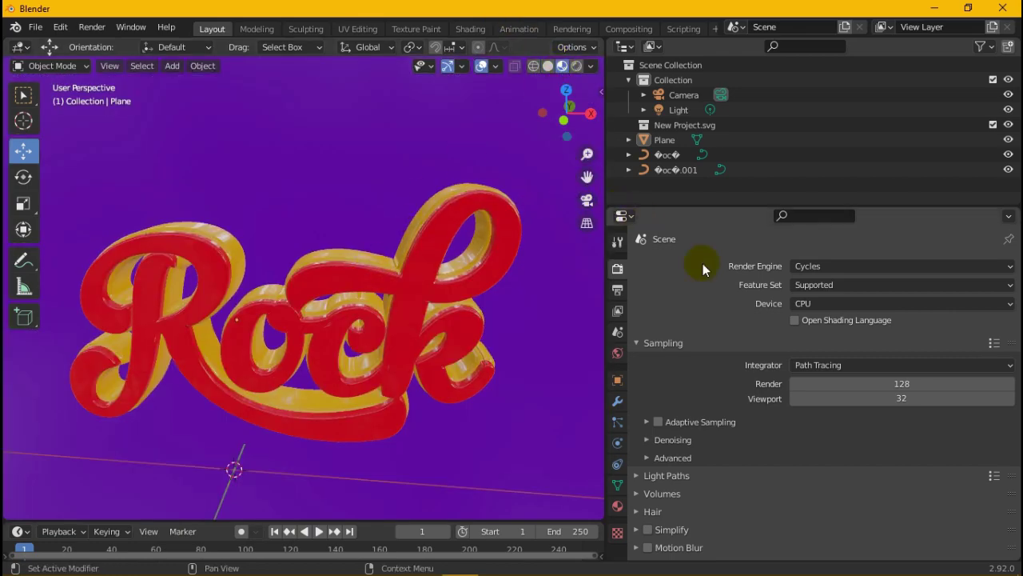
Step: Switch the render engine to Eevee with Ambient Occlusion on and Screen Space Reflections off
click(884, 266)
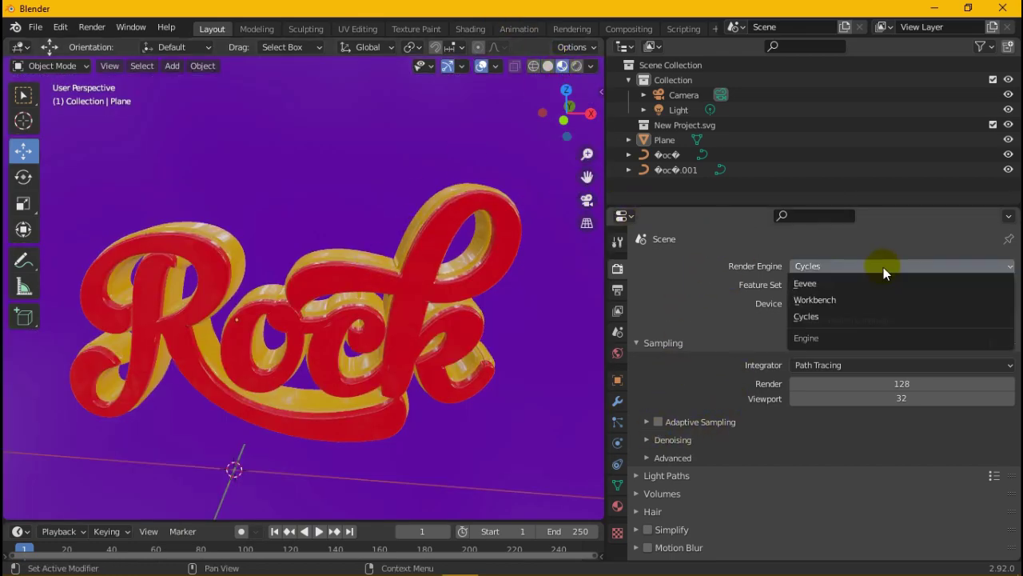
click(827, 284)
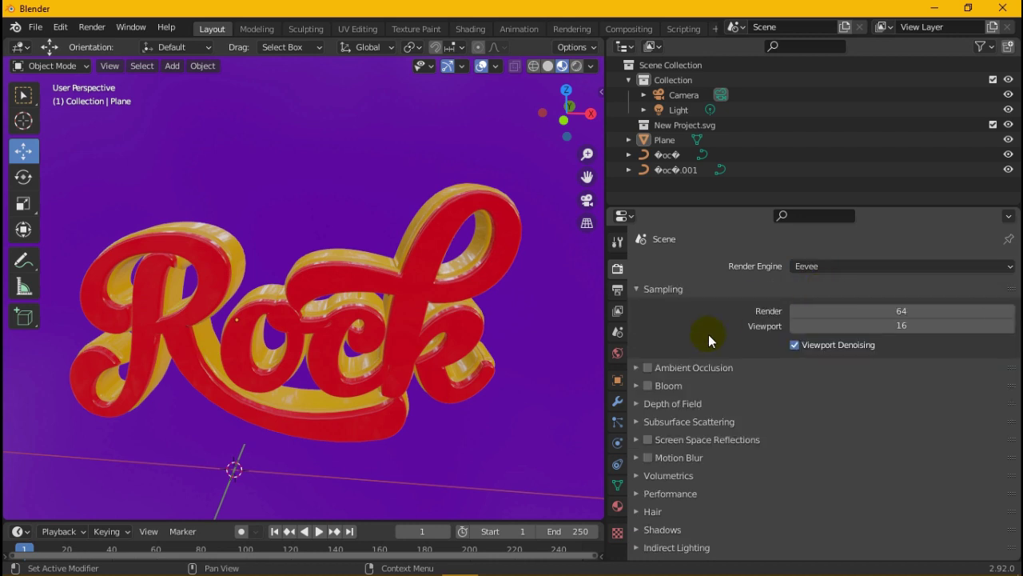
click(649, 368)
click(560, 290)
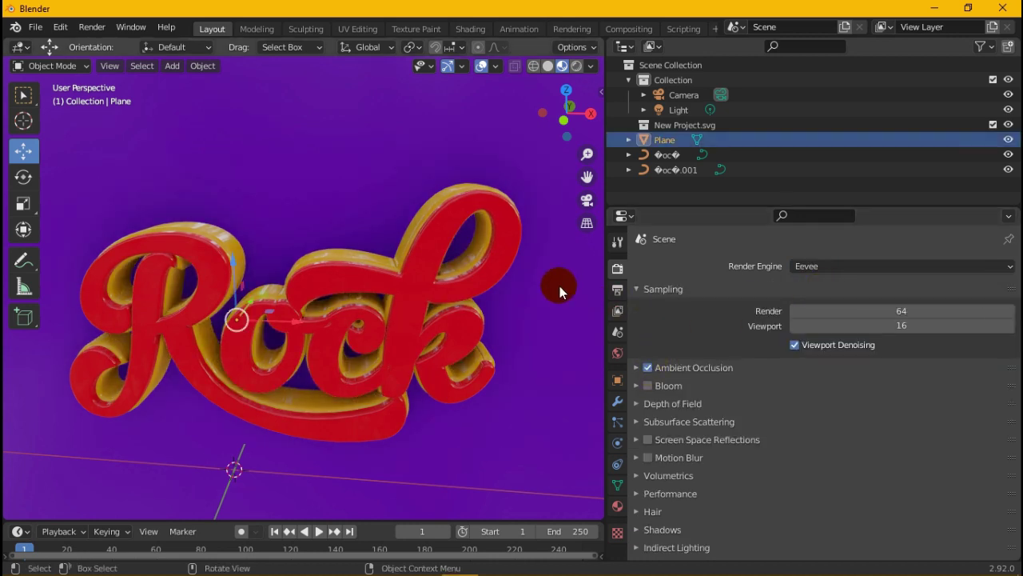
click(687, 188)
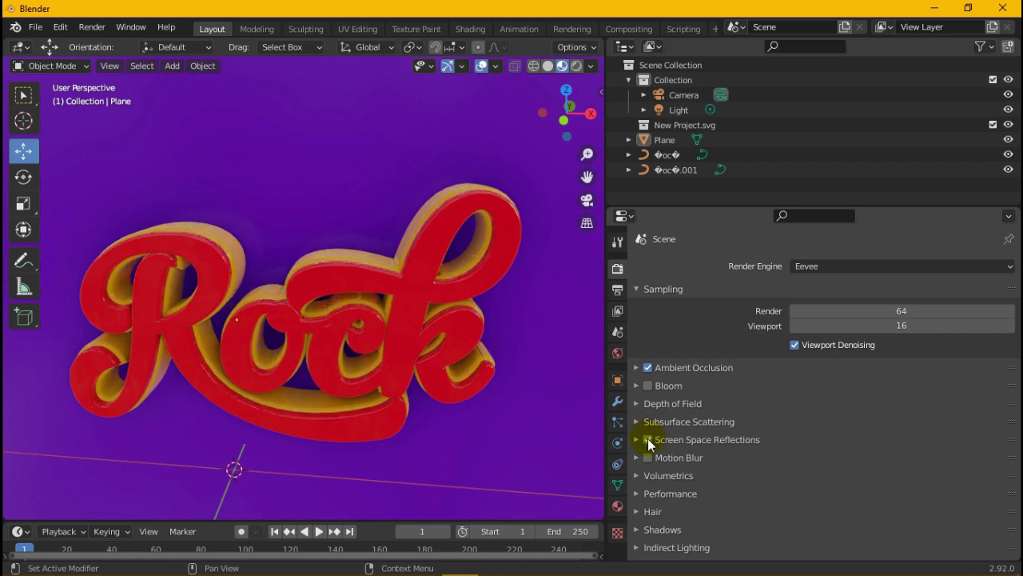
click(647, 439)
click(647, 438)
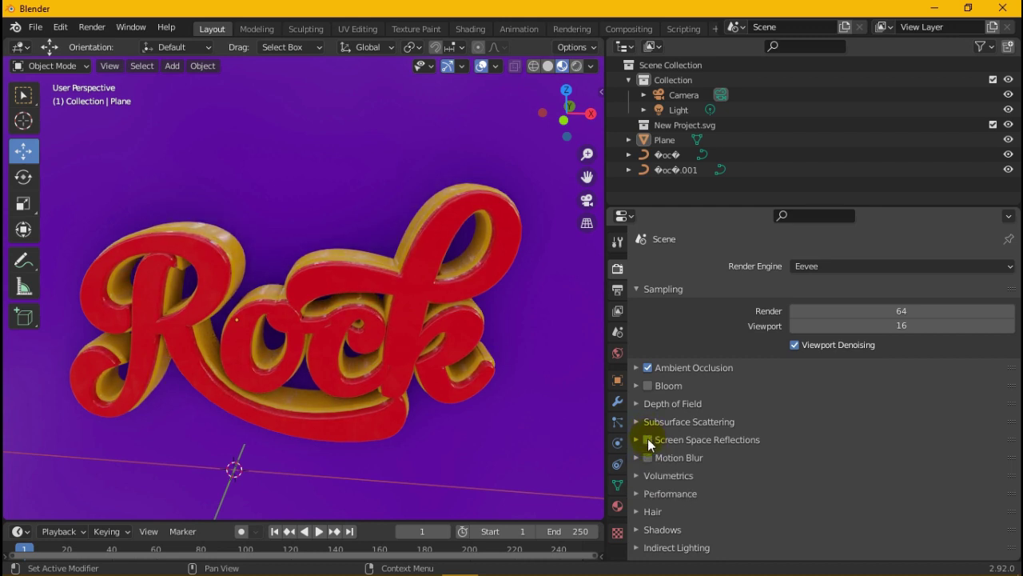
Step: Move the violet backdrop plane about -1.98 cm along Y, behind the Rock lettering
mouse_move(570, 110)
mouse_down()
mouse_move(587, 113)
mouse_move(453, 264)
mouse_up()
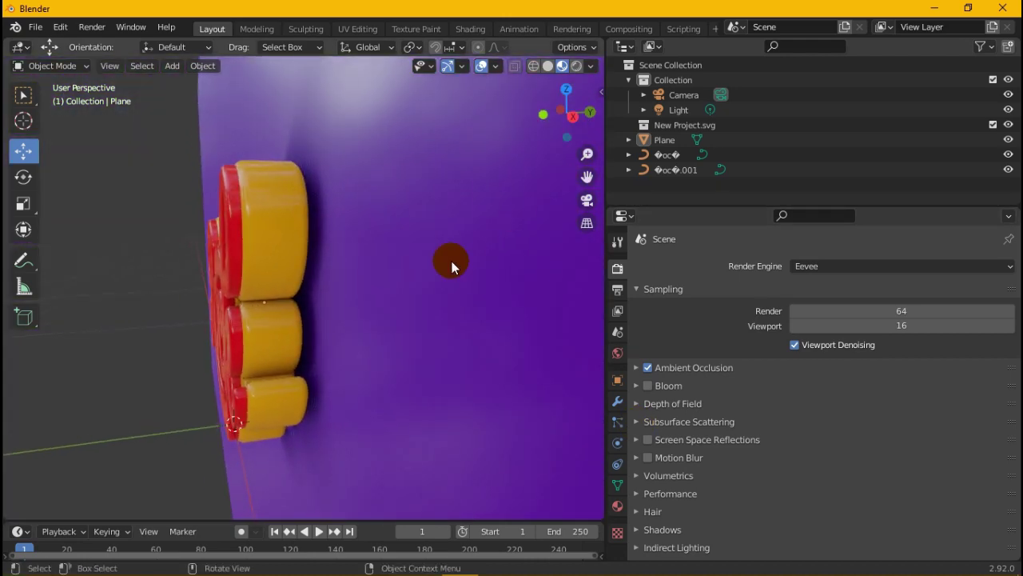
click(453, 265)
drag(320, 302, 327, 296)
middle_drag(327, 297, 551, 157)
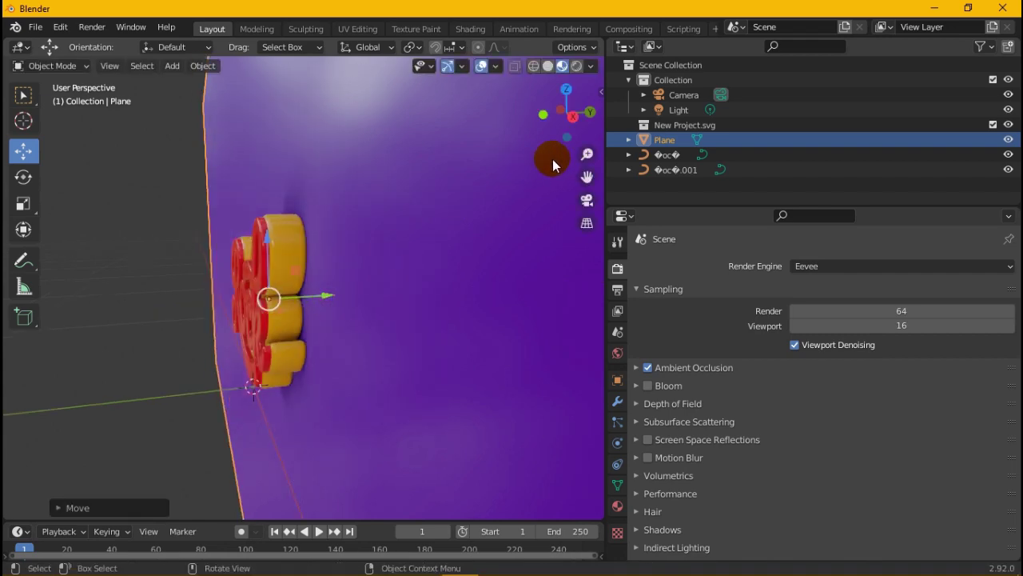
mouse_move(559, 115)
mouse_down()
mouse_move(566, 120)
mouse_move(528, 153)
mouse_up()
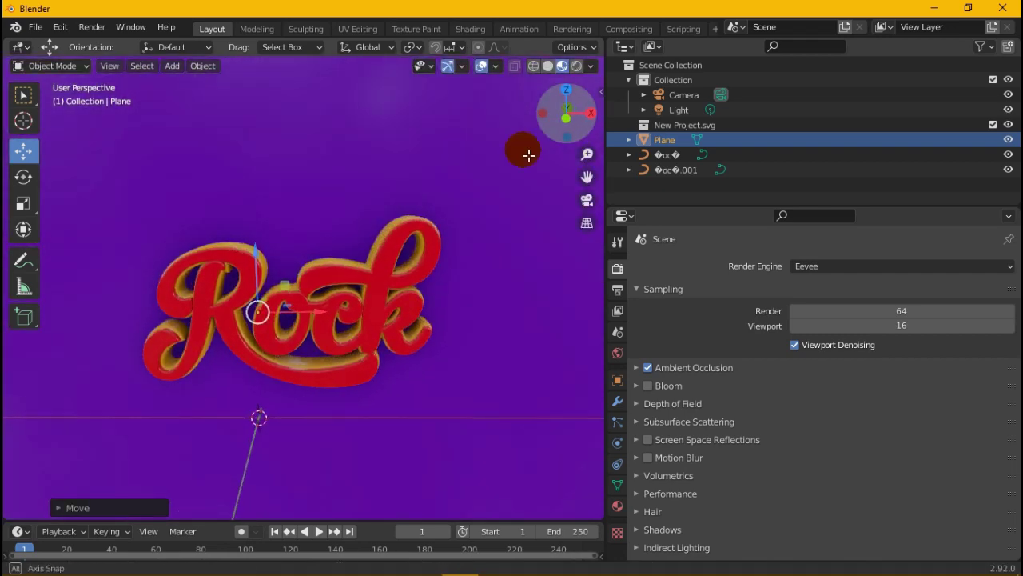
scroll(527, 153, up, 3)
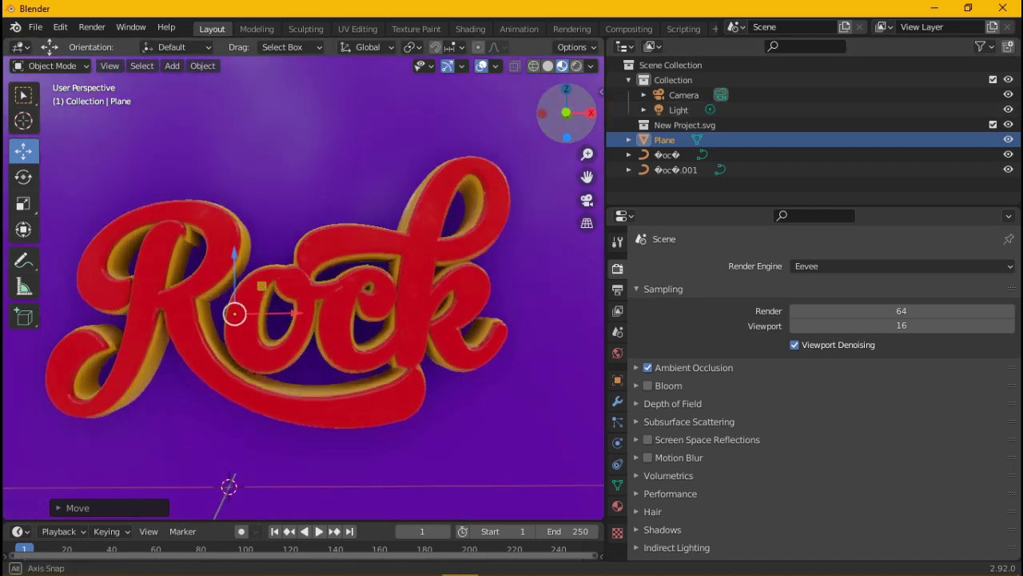
mouse_move(566, 111)
mouse_down()
mouse_move(552, 120)
mouse_move(565, 119)
mouse_up()
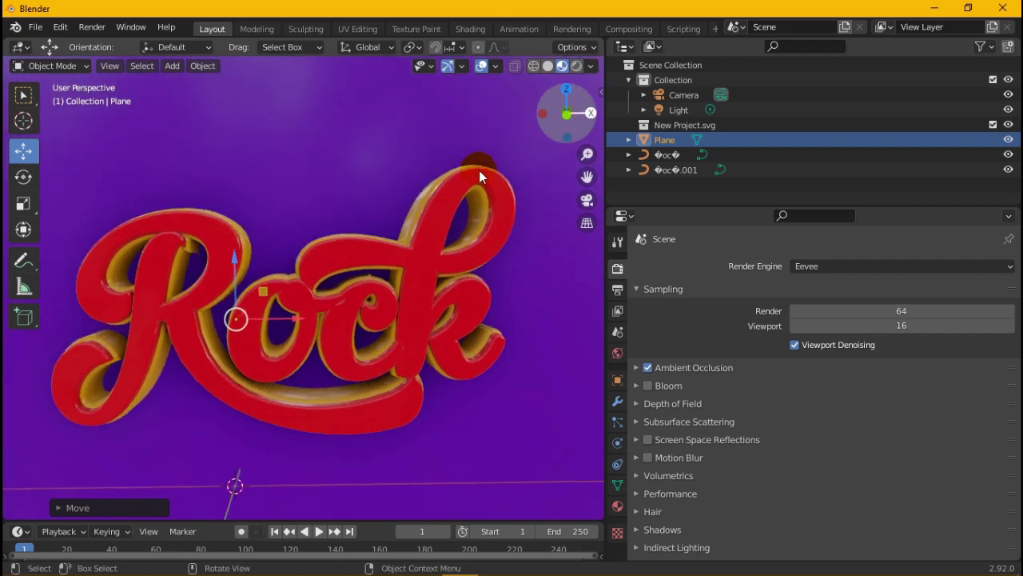
click(699, 184)
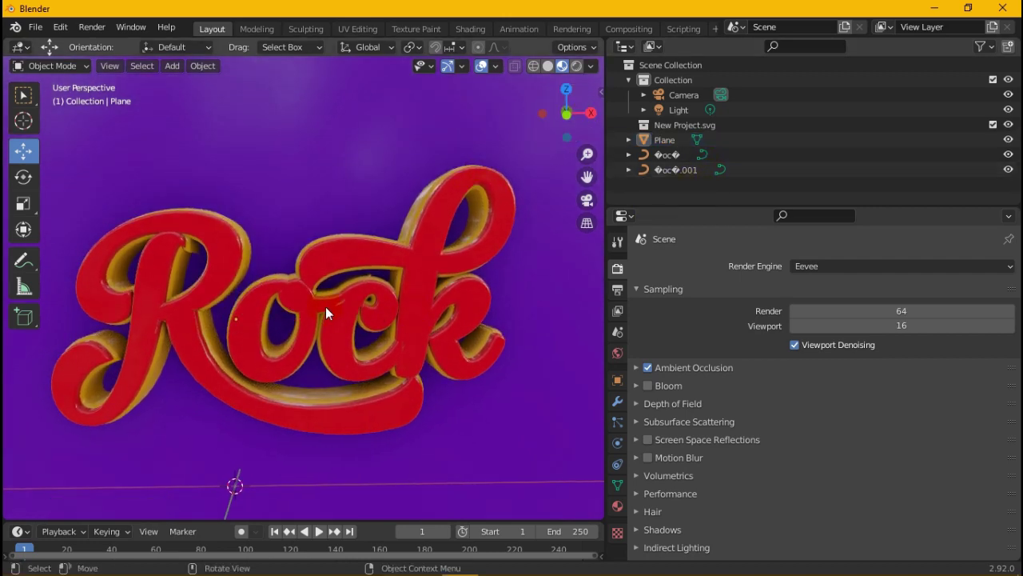
drag(600, 124, 595, 130)
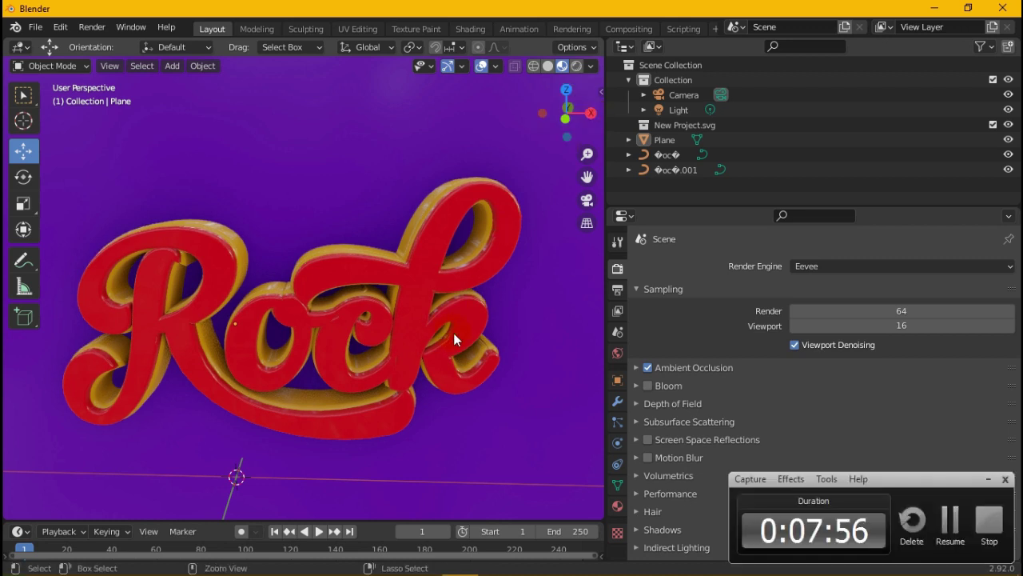
click(577, 64)
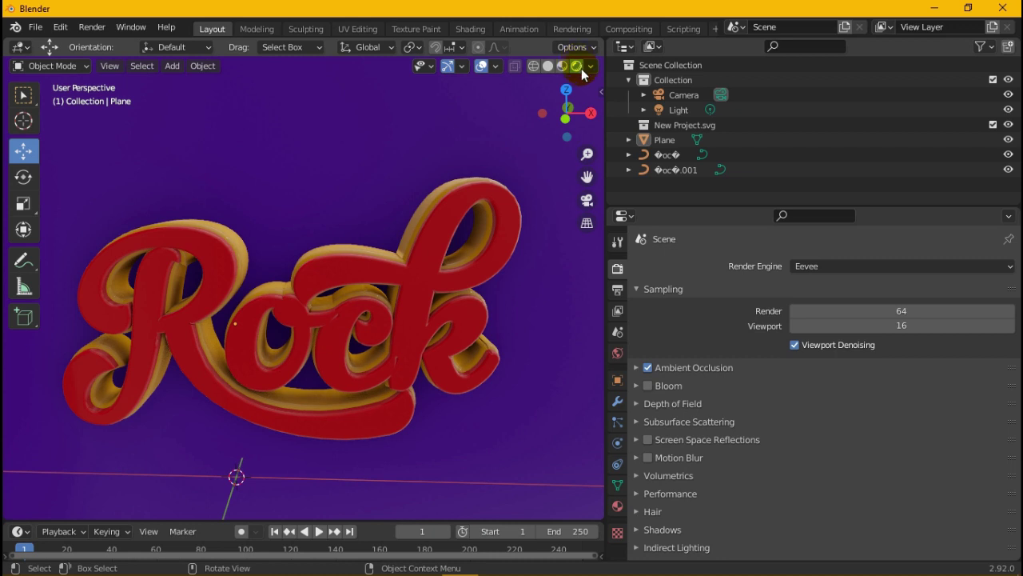
click(647, 439)
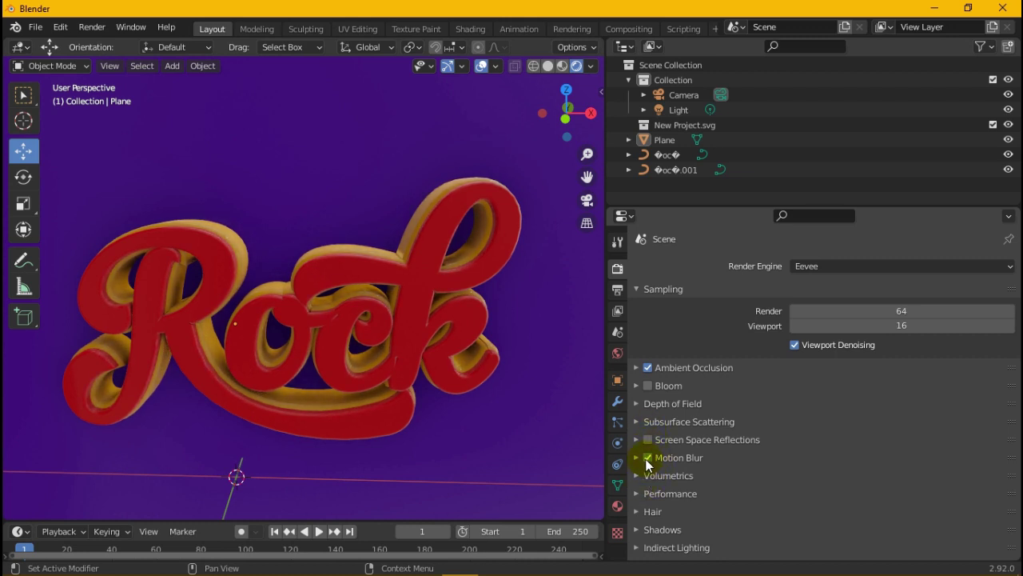
click(562, 67)
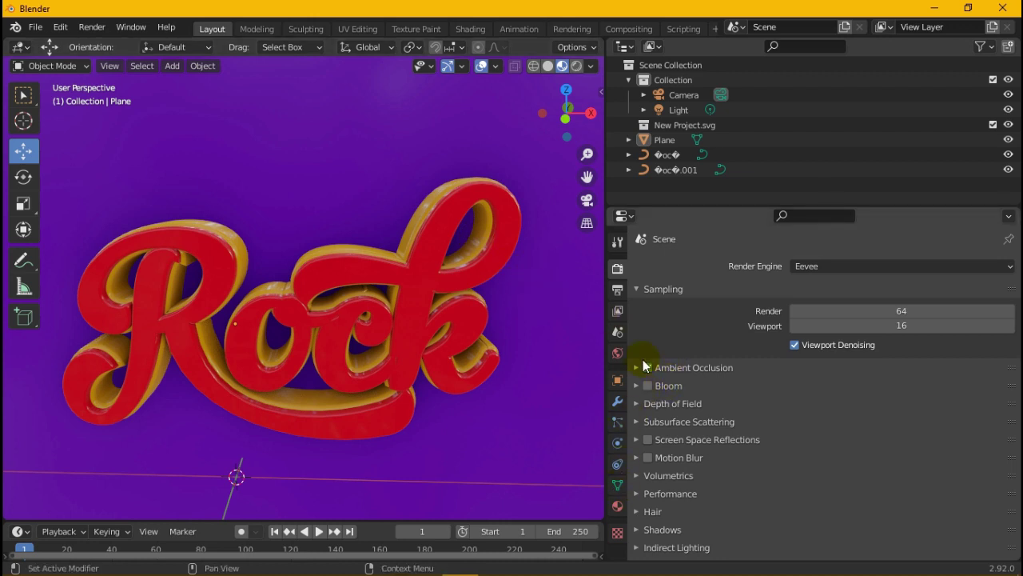
Step: Give the backdrop plane's material Metallic 0.485, Roughness 0.130 and Specular 1.000
click(665, 140)
click(617, 505)
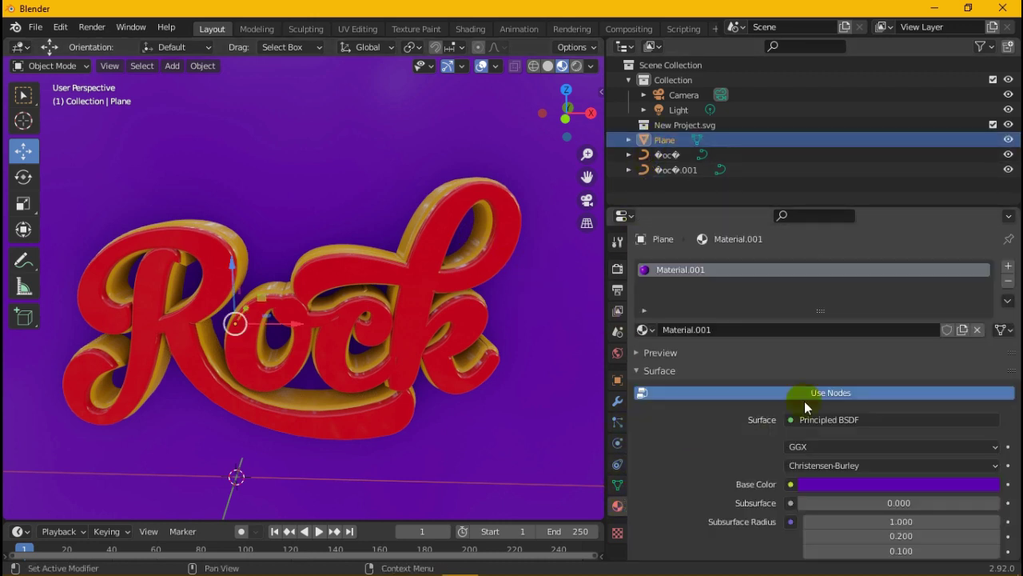
scroll(923, 472, down, 3)
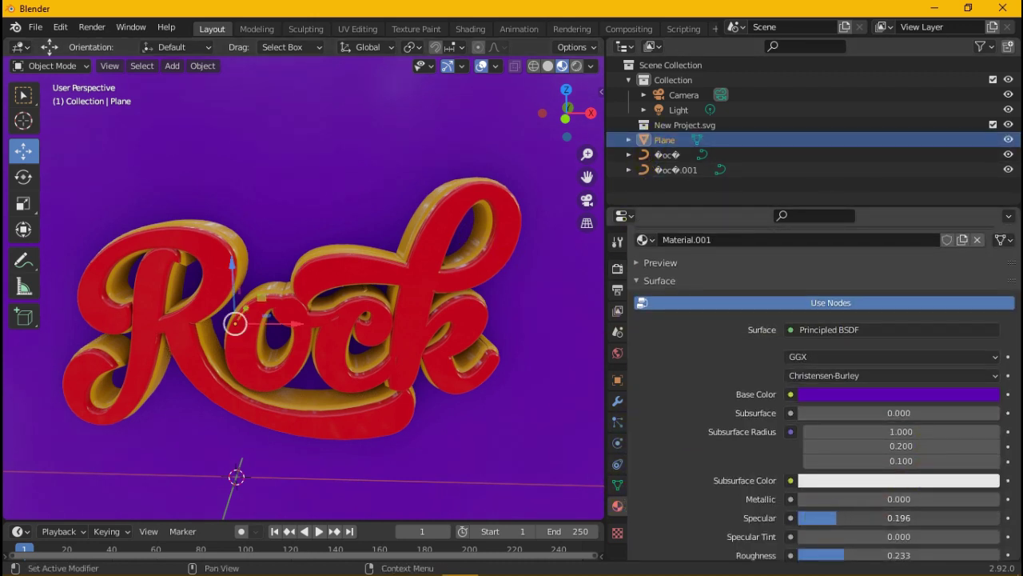
scroll(879, 468, down, 2)
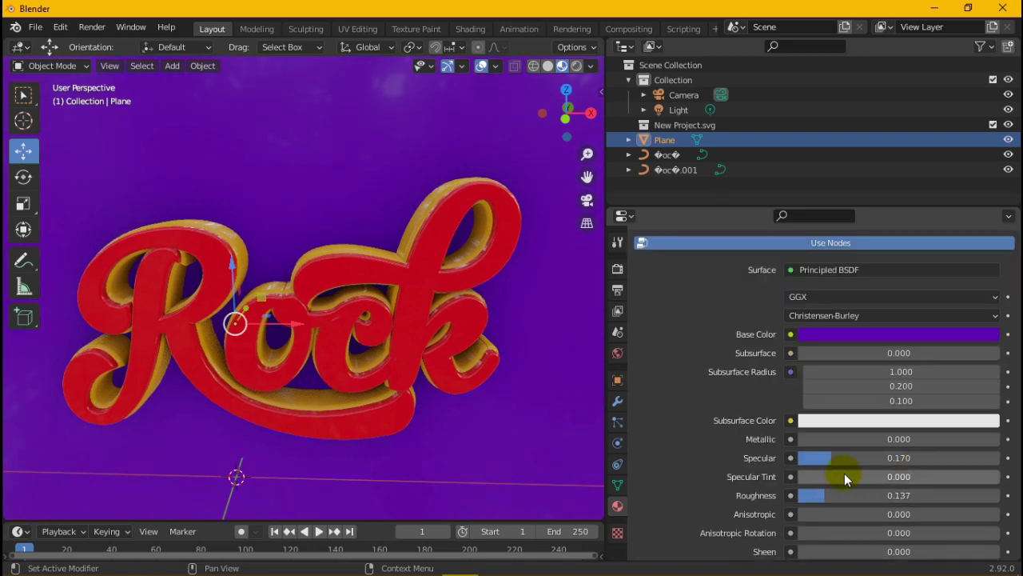
mouse_move(807, 439)
mouse_down()
mouse_move(977, 439)
mouse_move(896, 439)
mouse_up()
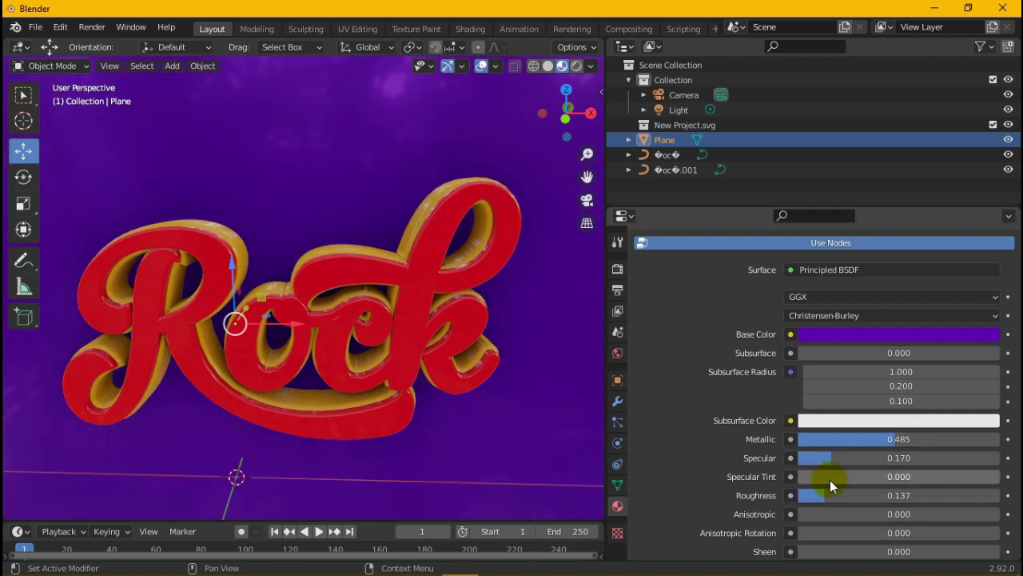
mouse_move(831, 494)
mouse_down()
mouse_move(801, 495)
mouse_move(825, 495)
mouse_up()
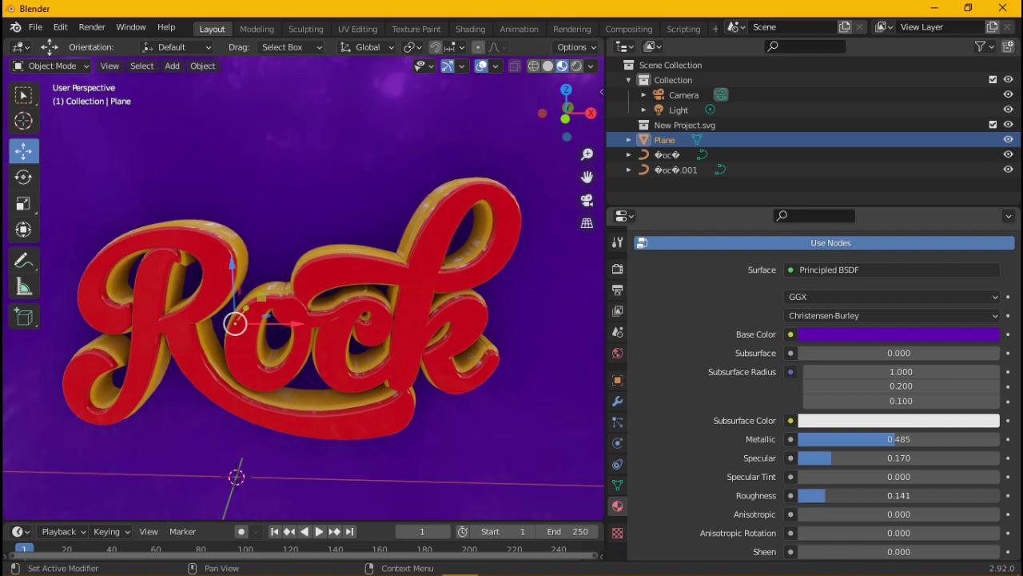
drag(825, 458, 999, 458)
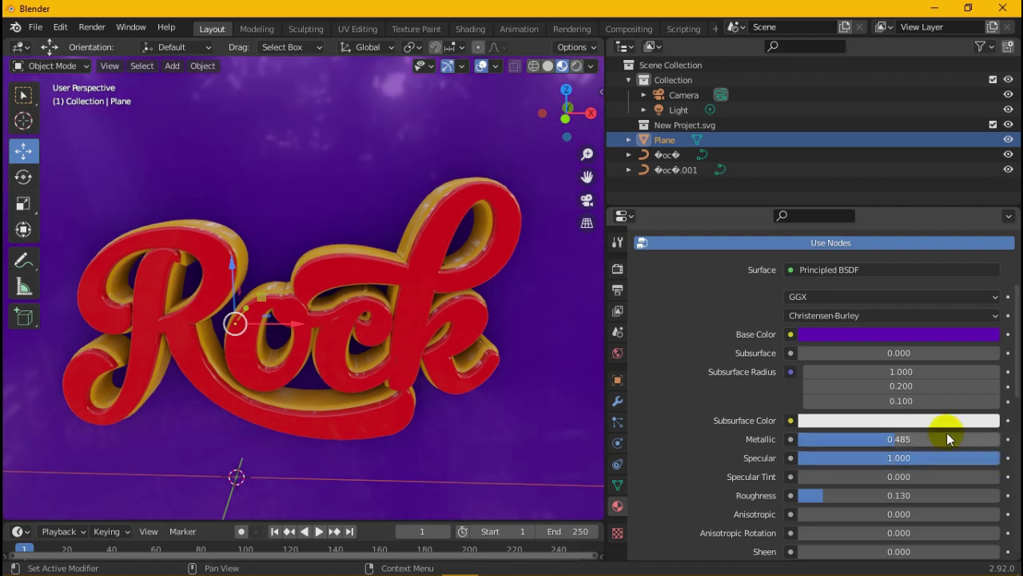
click(700, 183)
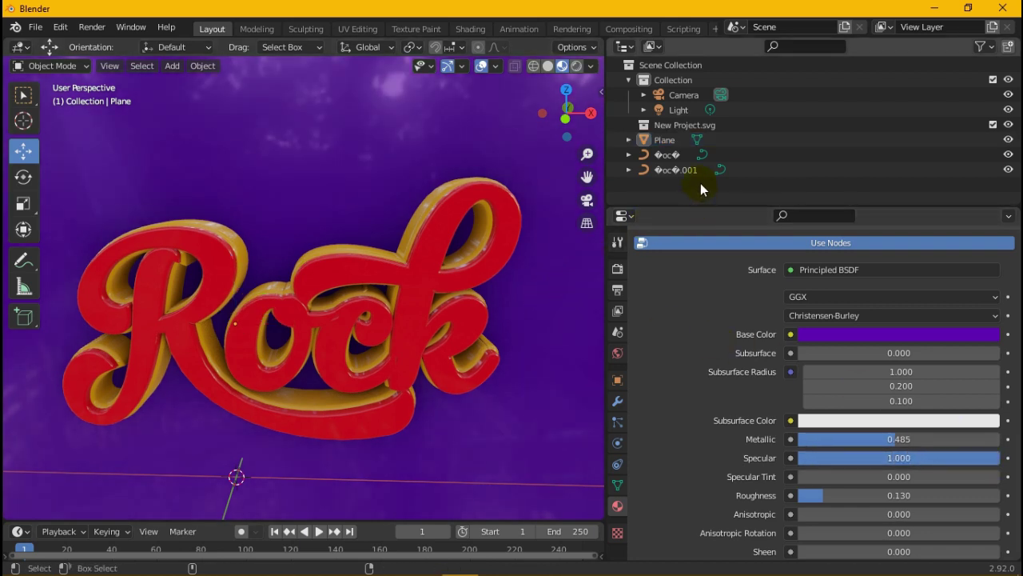
click(618, 269)
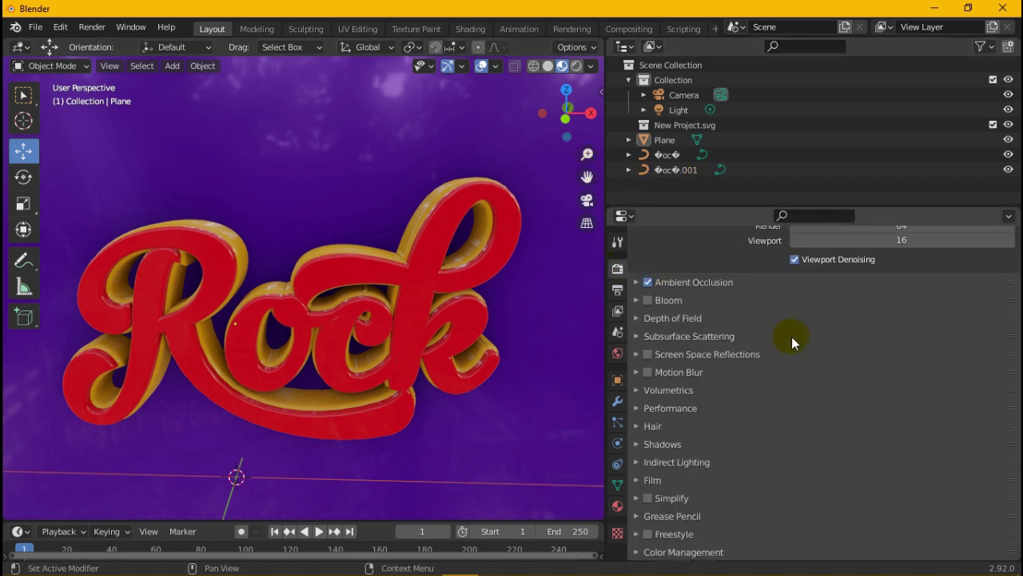
Step: Set the render output to 16-bit RGBA PNG with 100% compression
click(617, 289)
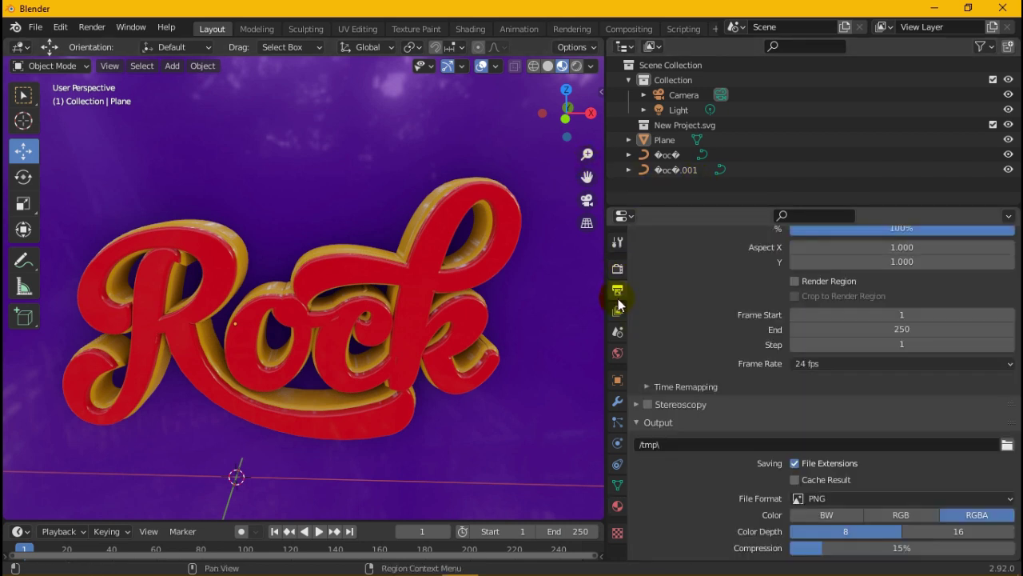
click(959, 459)
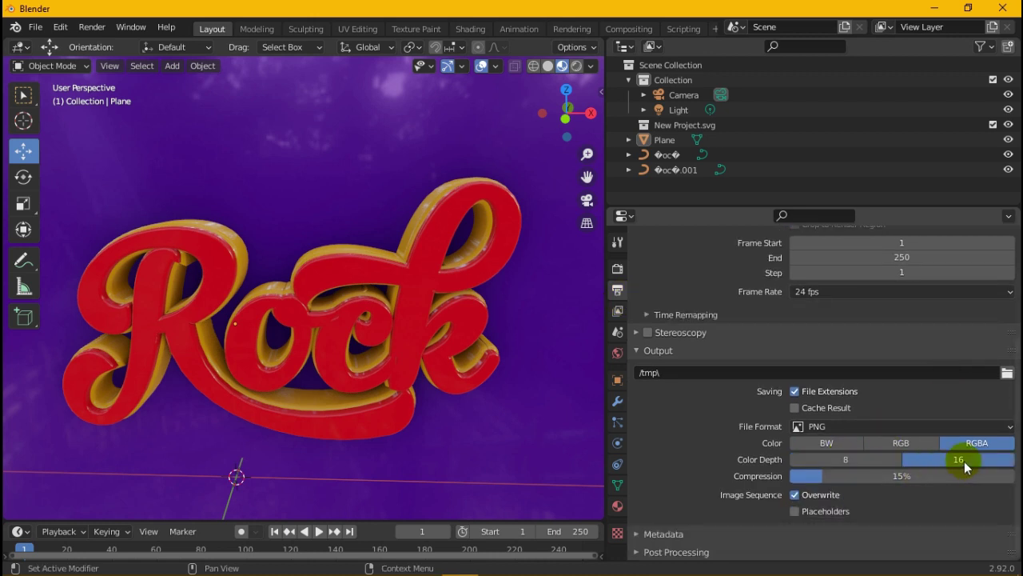
drag(844, 478, 1013, 475)
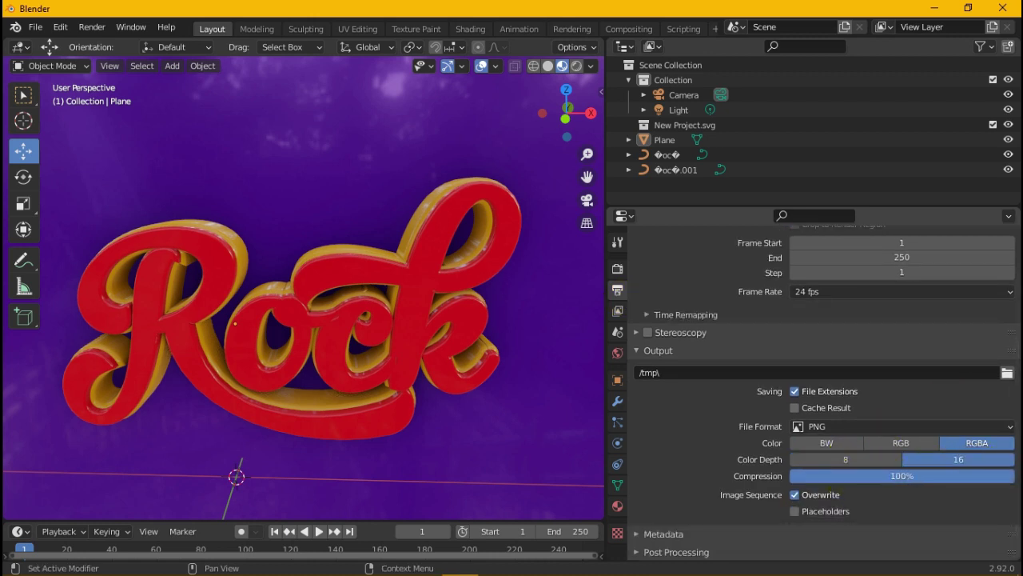
click(840, 428)
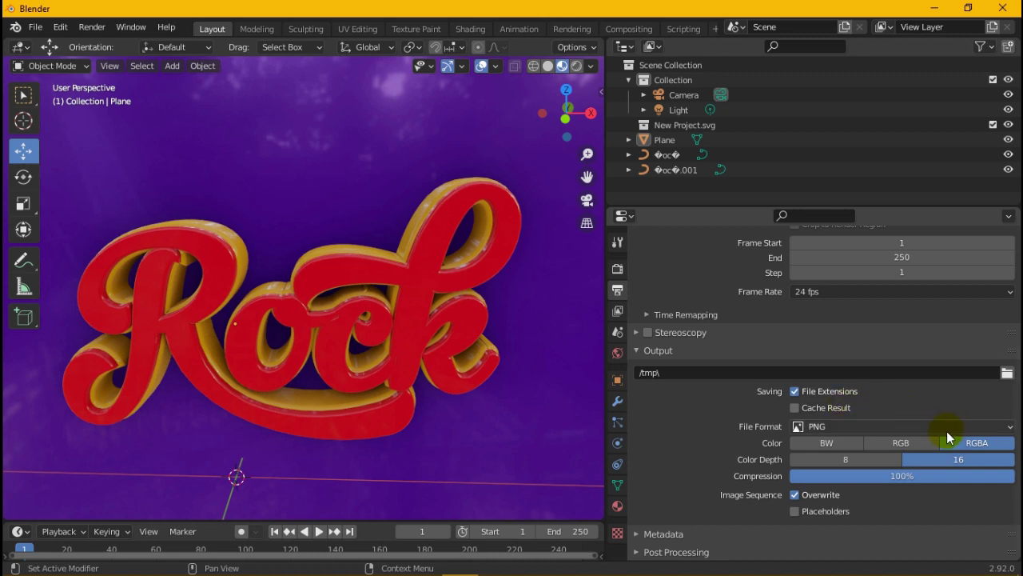
scroll(873, 456, up, 2)
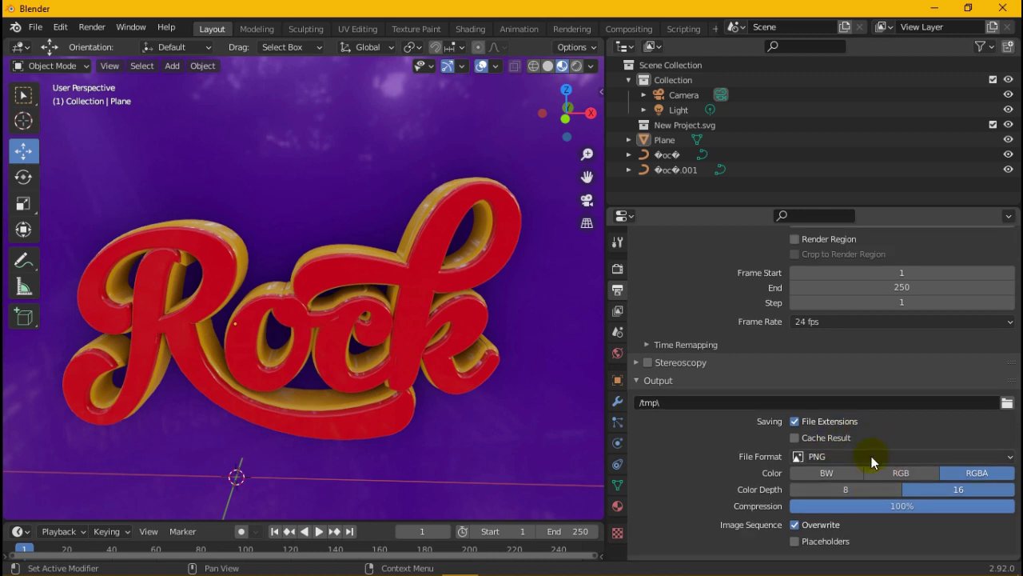
scroll(871, 456, up, 1)
scroll(871, 456, up, 2)
scroll(870, 456, up, 1)
scroll(870, 455, down, 4)
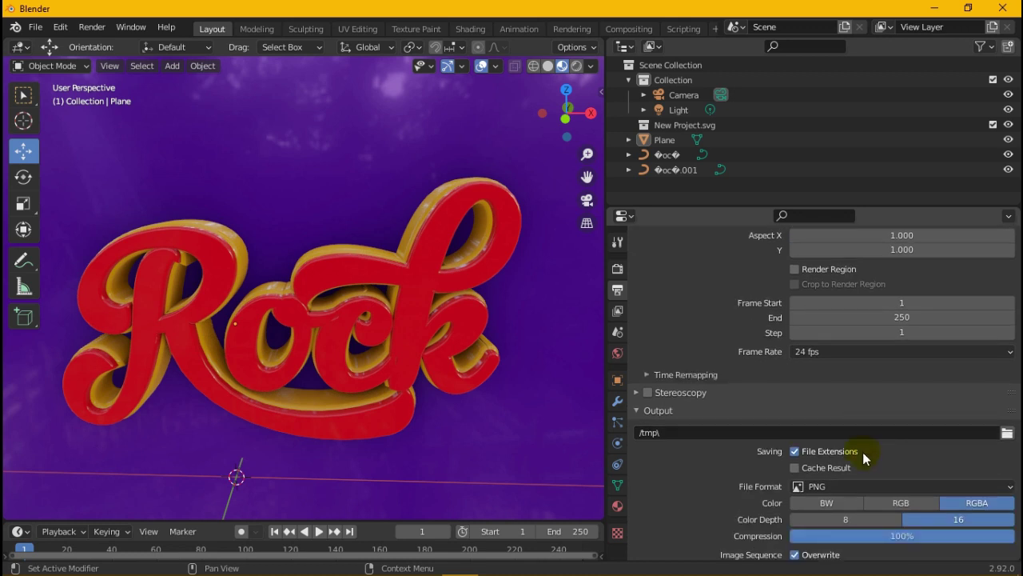
Step: Point the render output to the BLENDER TEXTS folder on the Desktop and recentre the view
click(1006, 433)
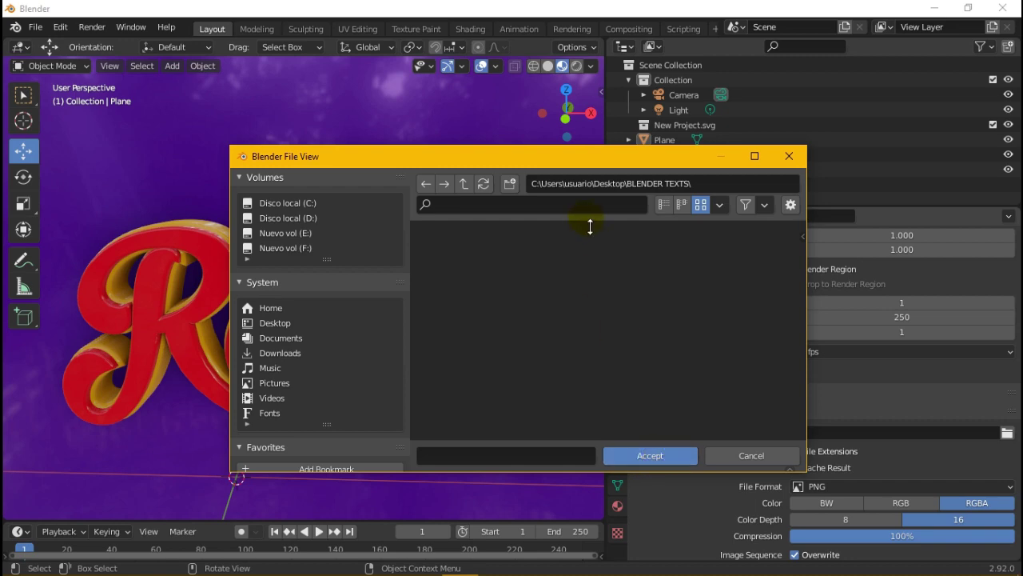
click(651, 455)
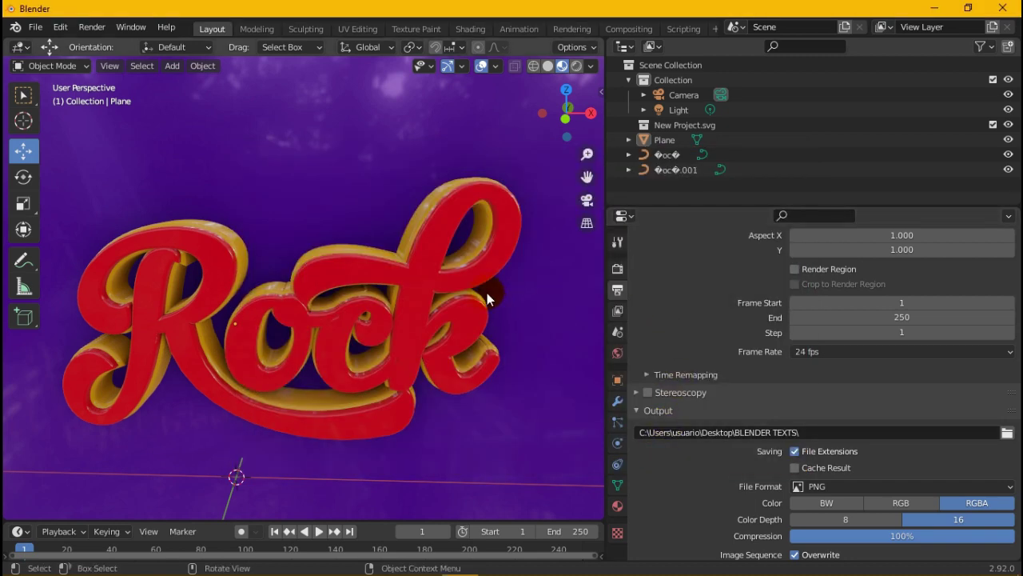
key(ctrl)
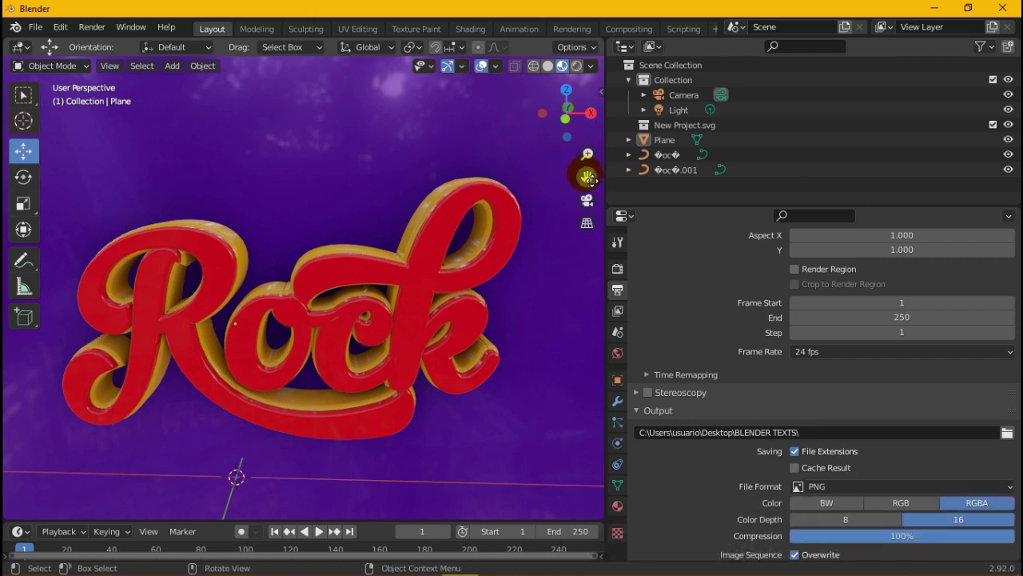
drag(587, 176, 600, 145)
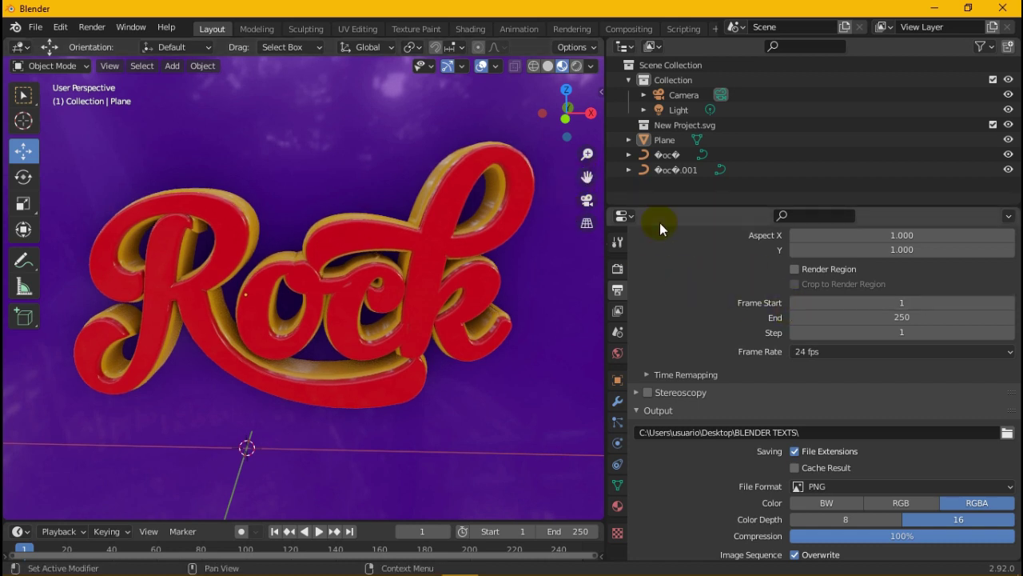
drag(608, 139, 659, 139)
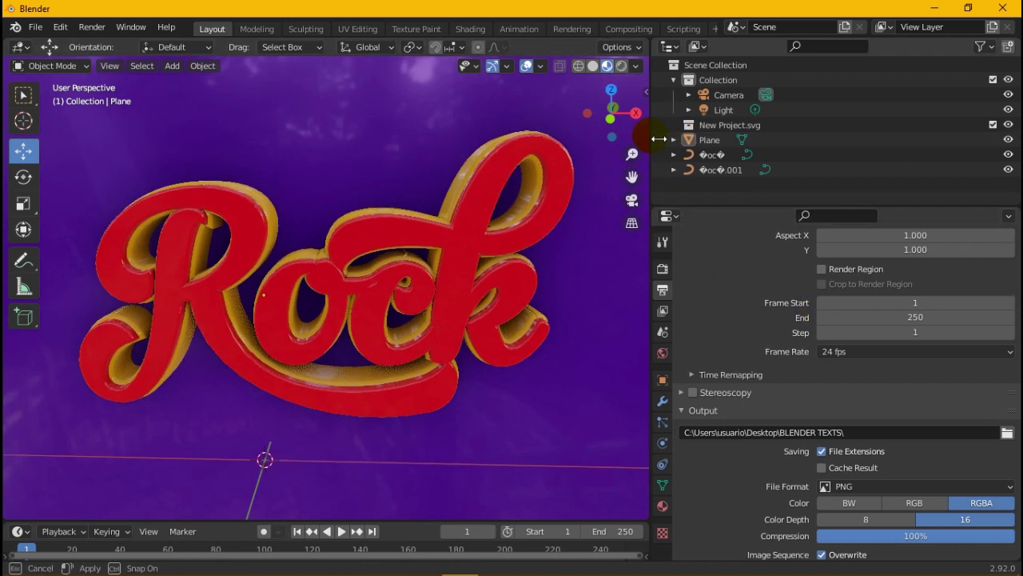
Step: Look through the scene camera and enable Camera to View in the sidebar's View tab
click(632, 201)
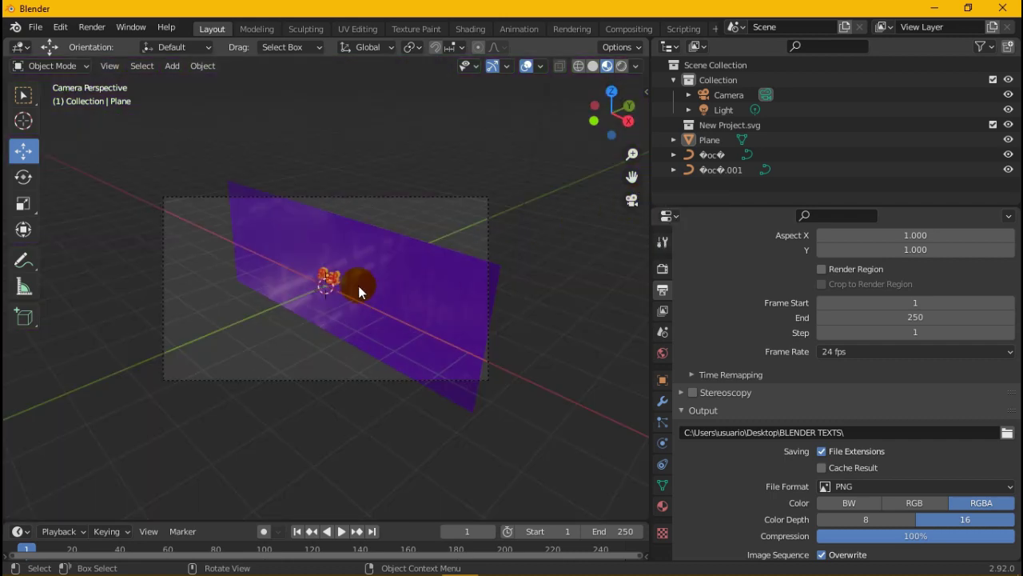
click(646, 97)
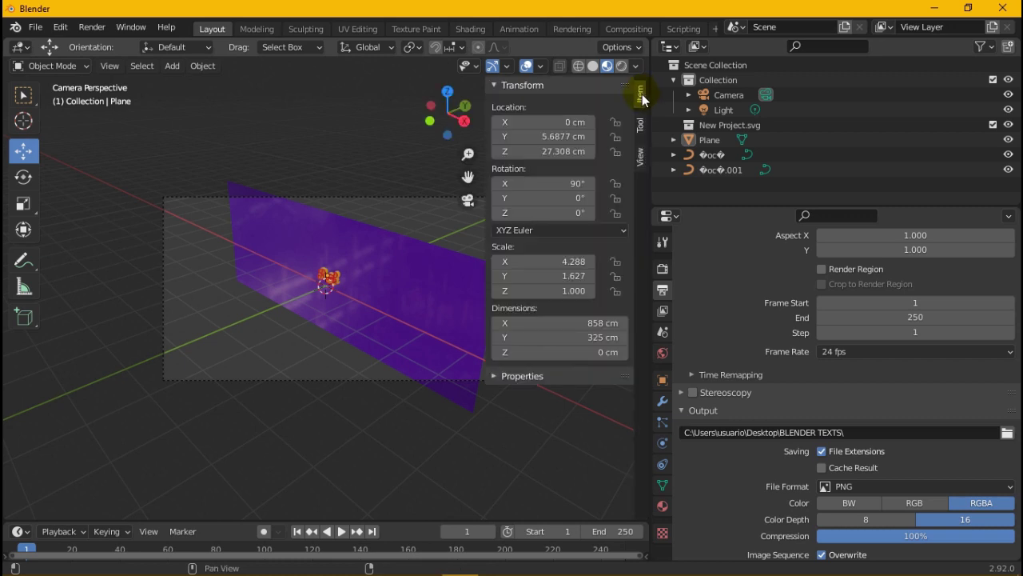
click(639, 157)
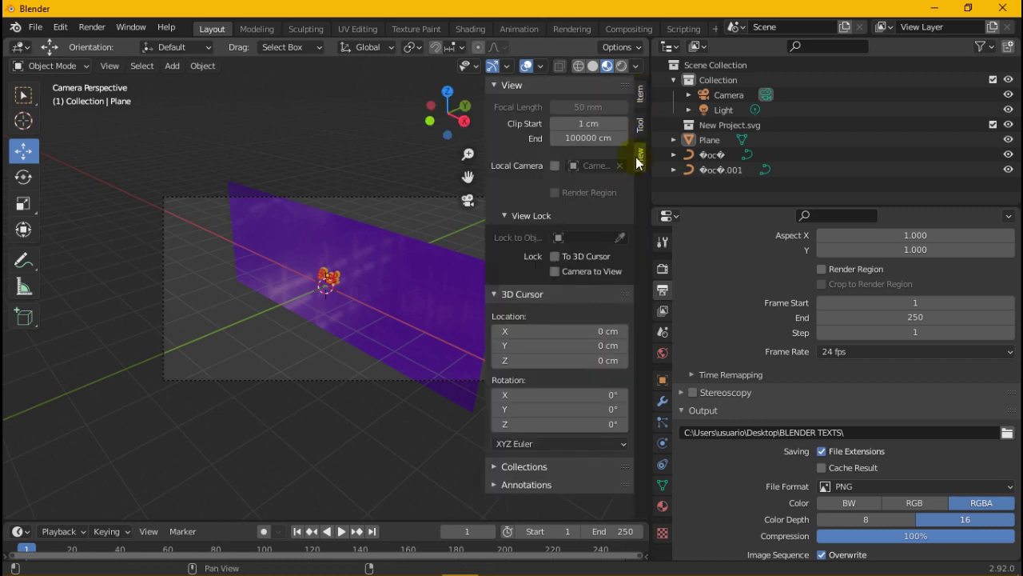
click(555, 271)
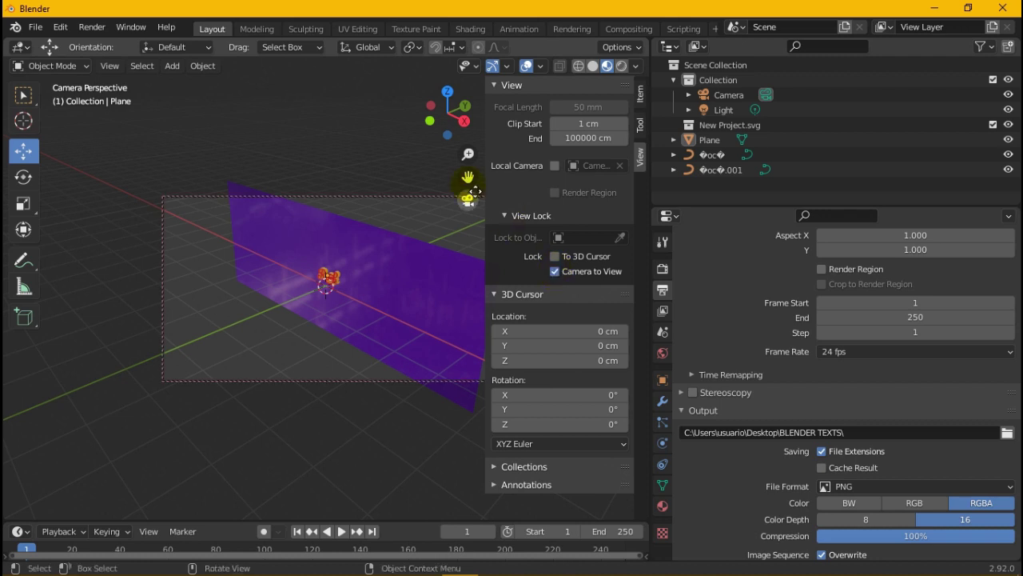
Step: Zoom, pan and orbit the locked camera until the Rock text fills the purple shot
click(431, 120)
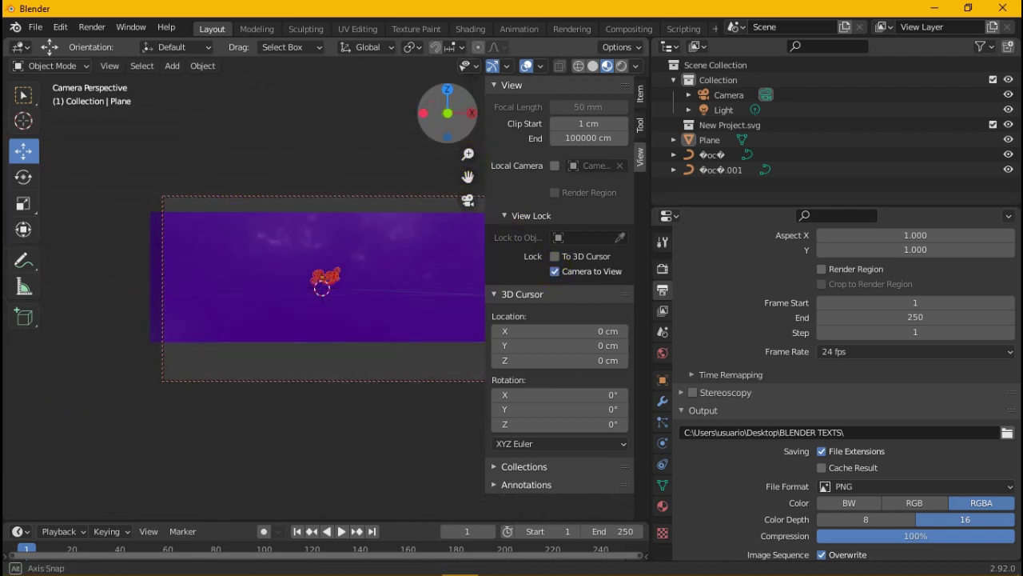
scroll(308, 264, up, 3)
scroll(308, 264, up, 2)
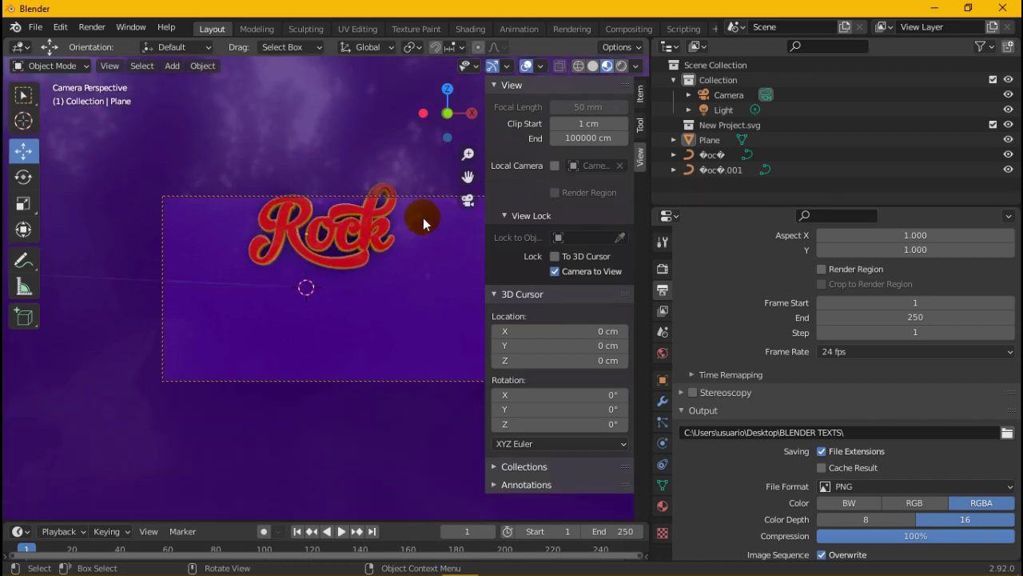
drag(468, 176, 480, 240)
scroll(339, 325, up, 1)
scroll(339, 325, up, 2)
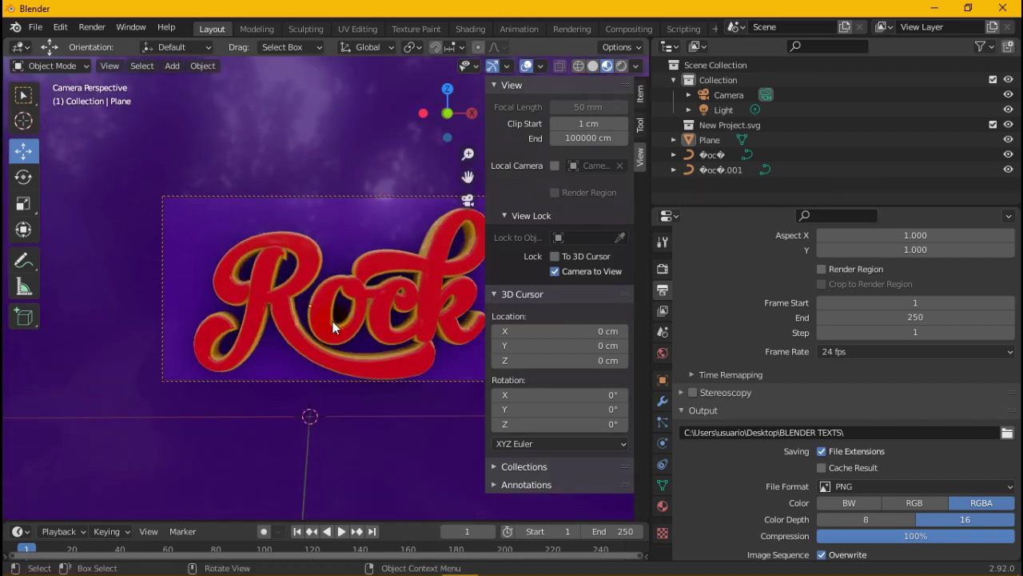
scroll(339, 325, down, 1)
scroll(339, 325, down, 1)
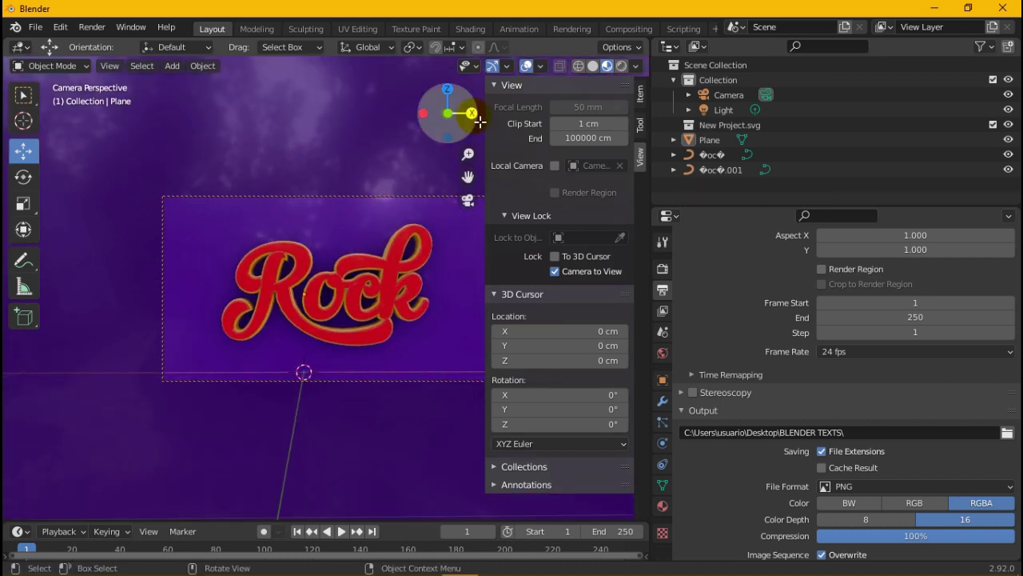
drag(468, 107, 451, 116)
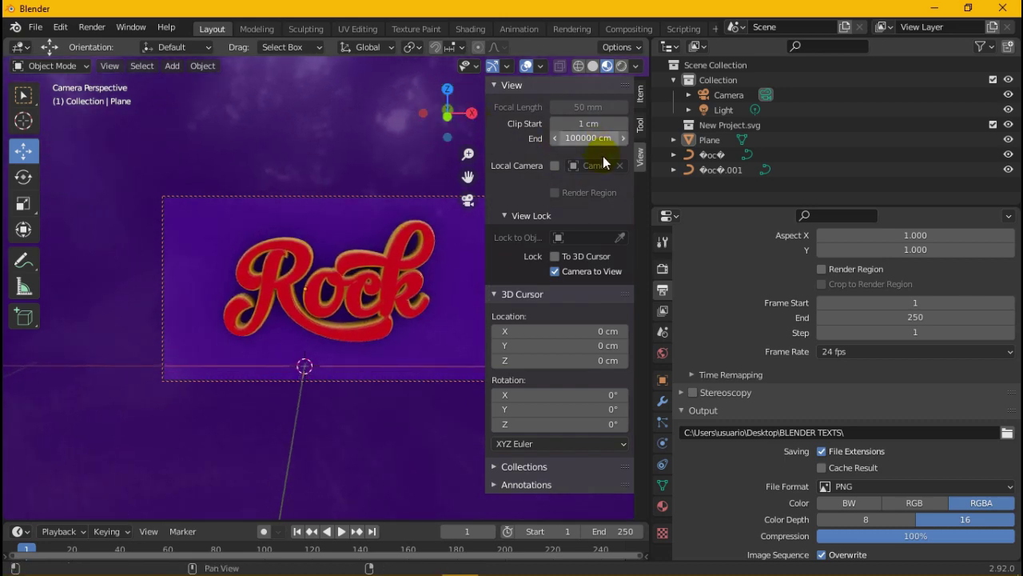
drag(653, 160, 723, 174)
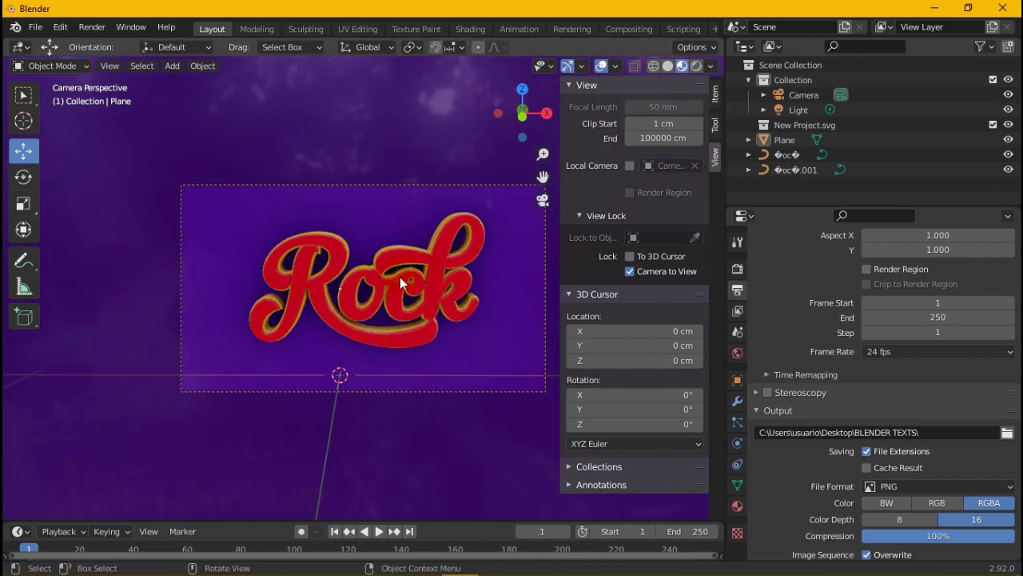
scroll(380, 290, up, 1)
scroll(380, 290, up, 2)
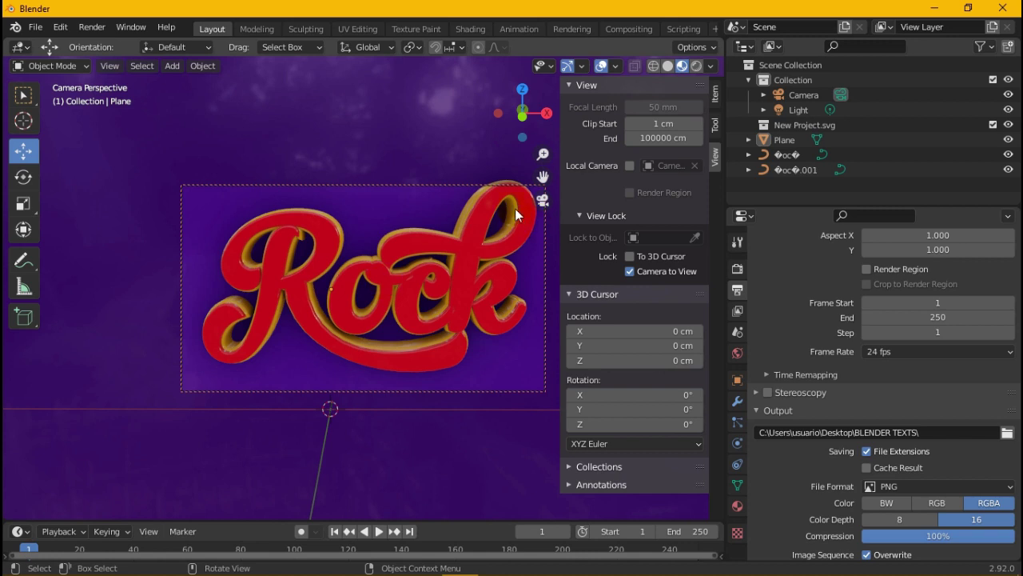
drag(544, 176, 542, 172)
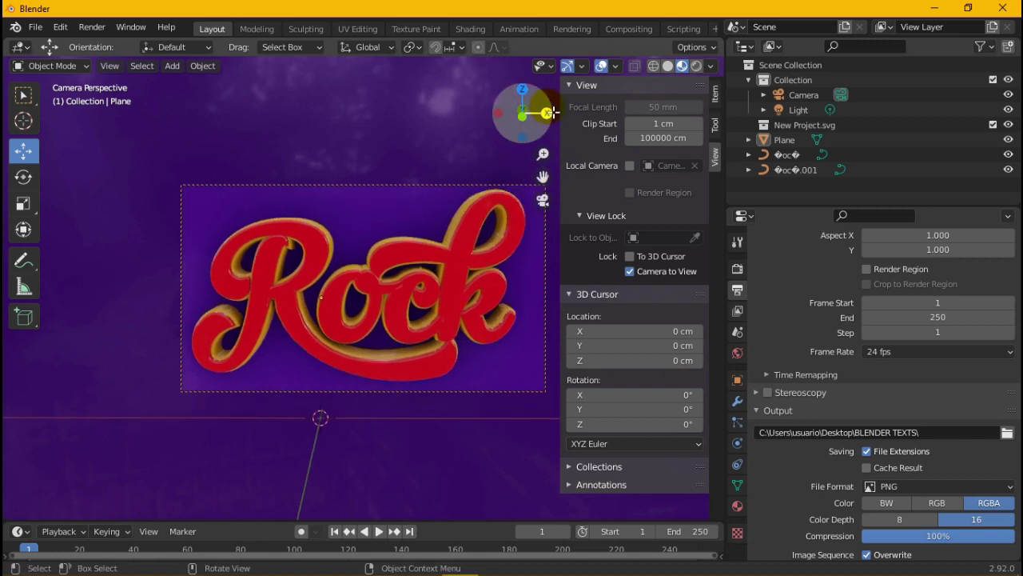
drag(538, 104, 521, 116)
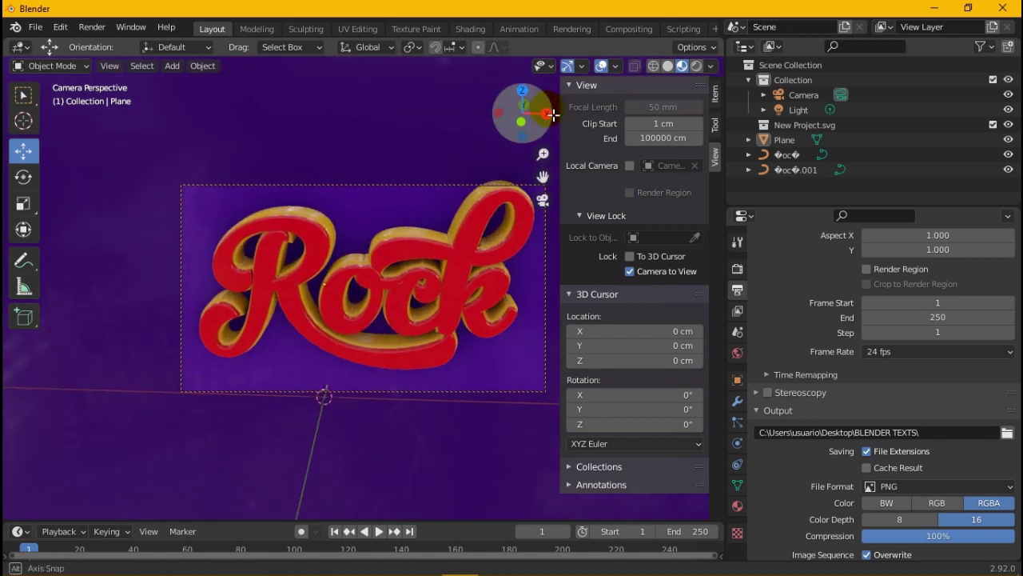
mouse_move(555, 187)
mouse_down()
mouse_move(550, 144)
mouse_move(545, 177)
mouse_up()
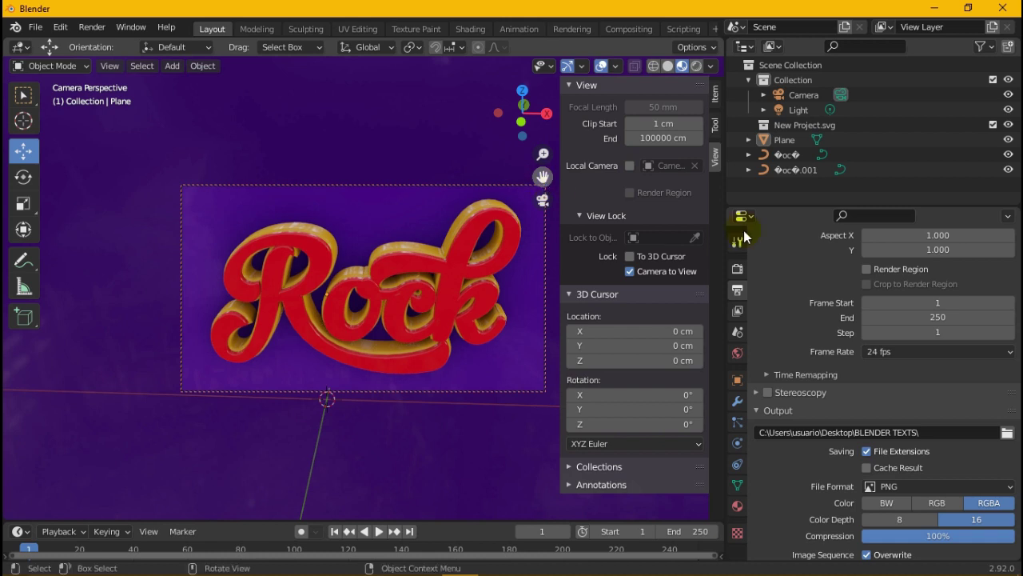
Step: Give SVGMat.001 a yellower orange hue, Specular 0.184, Metallic 0.000 and Roughness 0.055
click(802, 171)
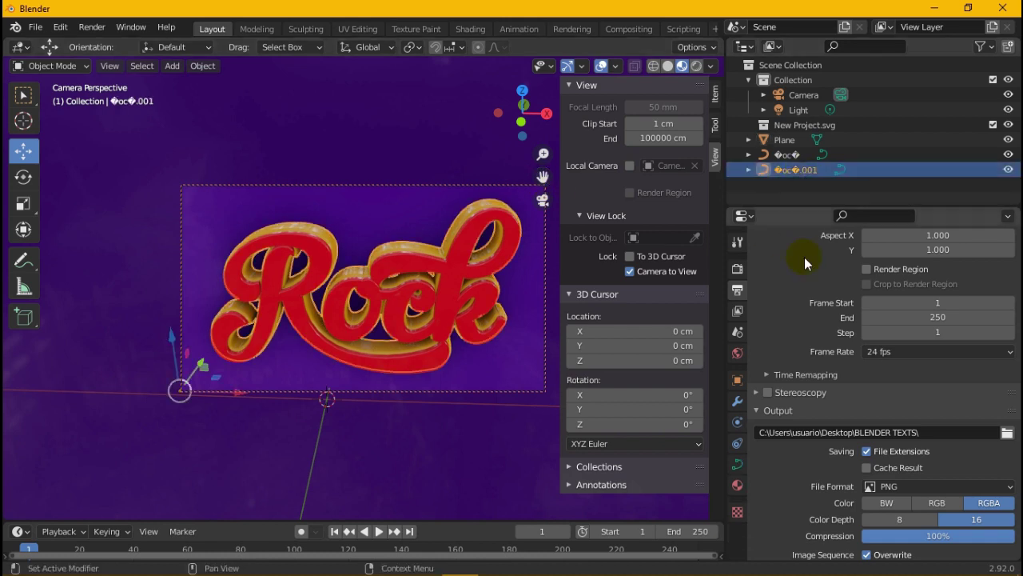
click(737, 485)
click(922, 387)
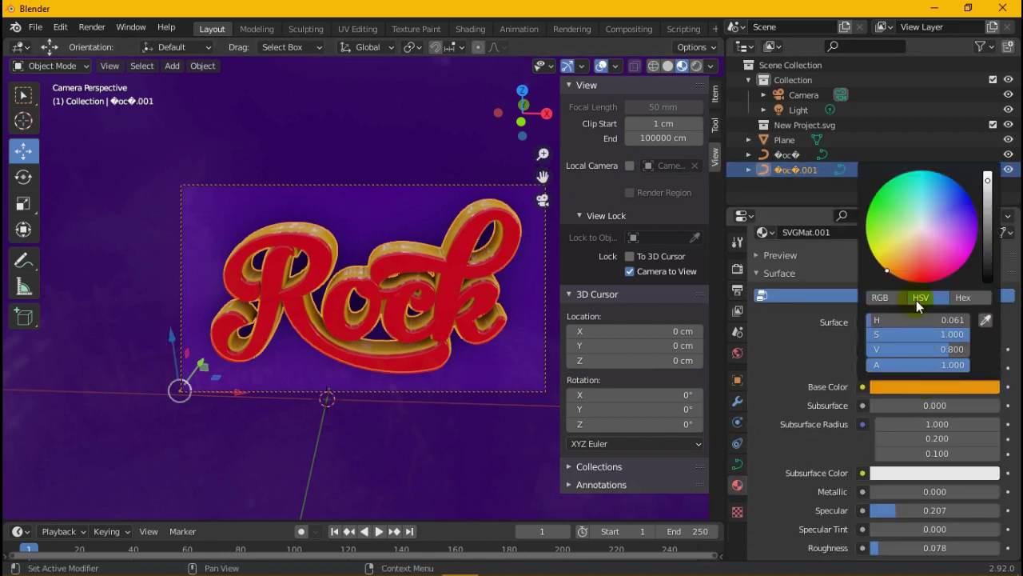
drag(895, 262, 890, 273)
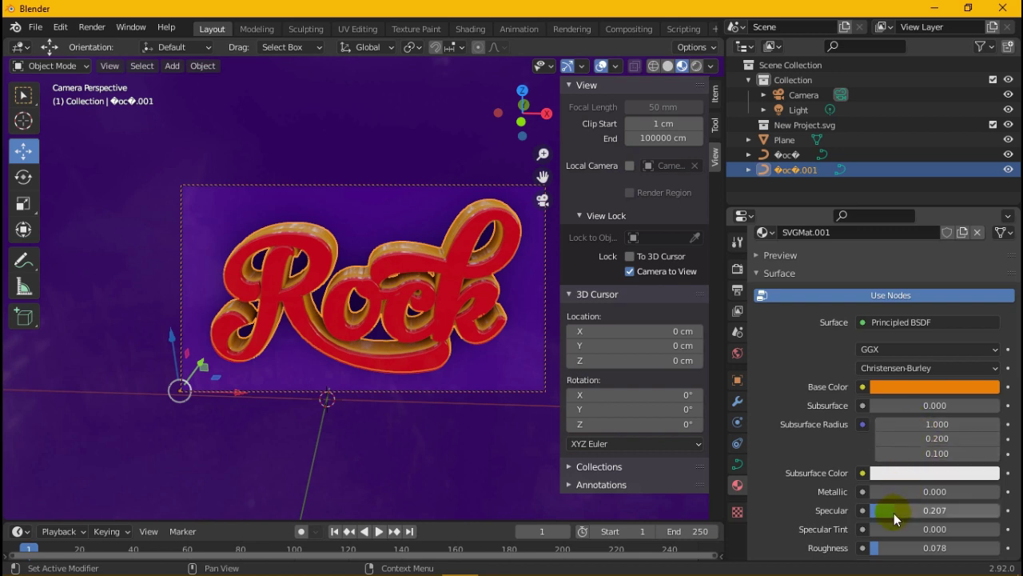
drag(894, 513, 891, 512)
click(899, 386)
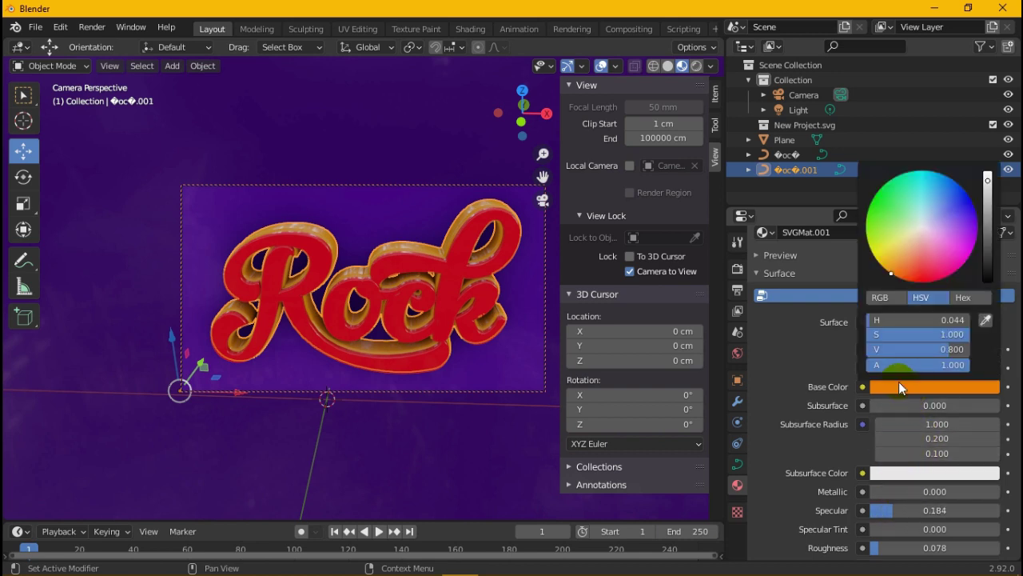
drag(896, 277, 887, 270)
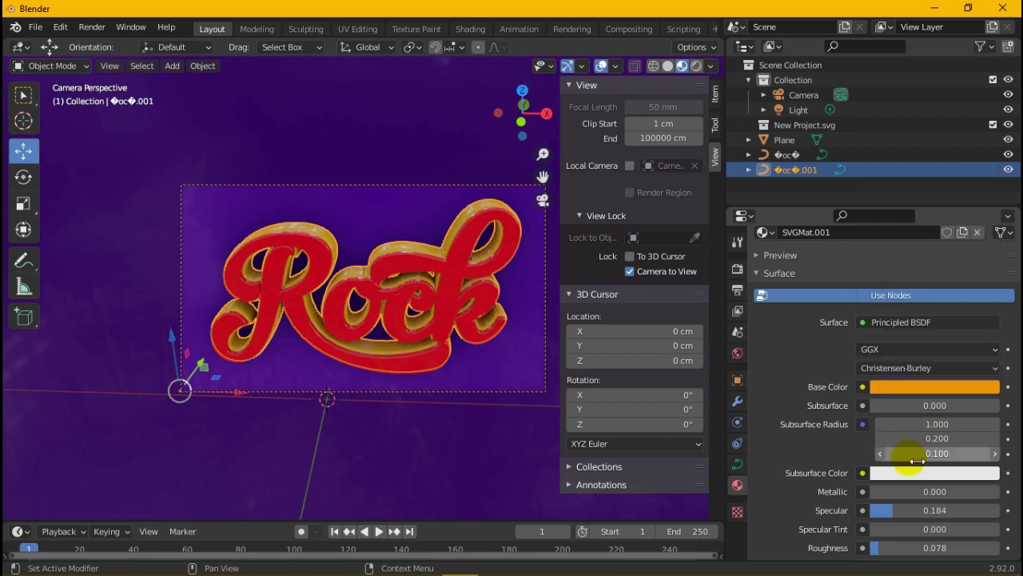
drag(896, 490, 946, 490)
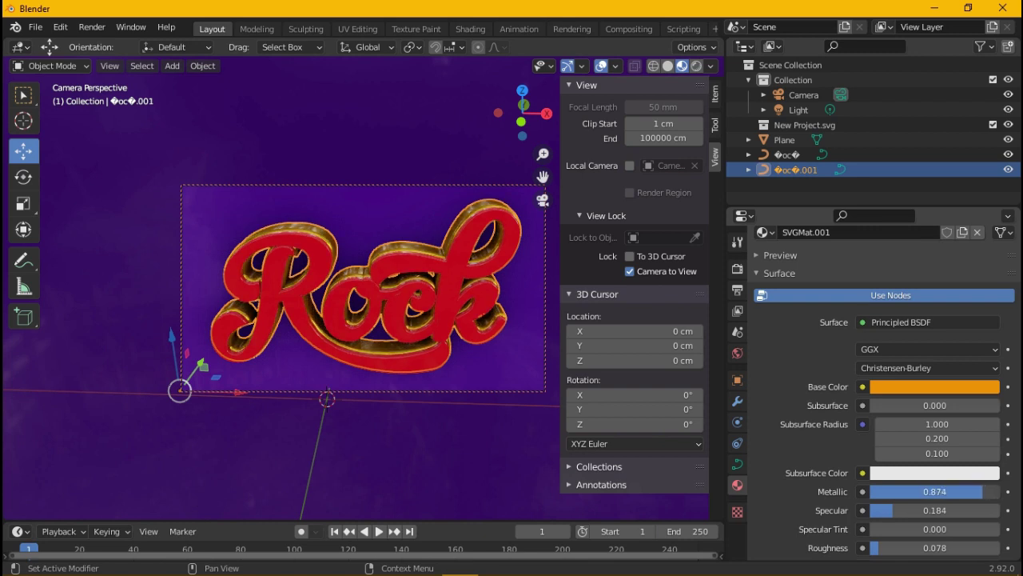
mouse_move(946, 491)
mouse_down()
mouse_move(882, 491)
mouse_move(977, 483)
mouse_up()
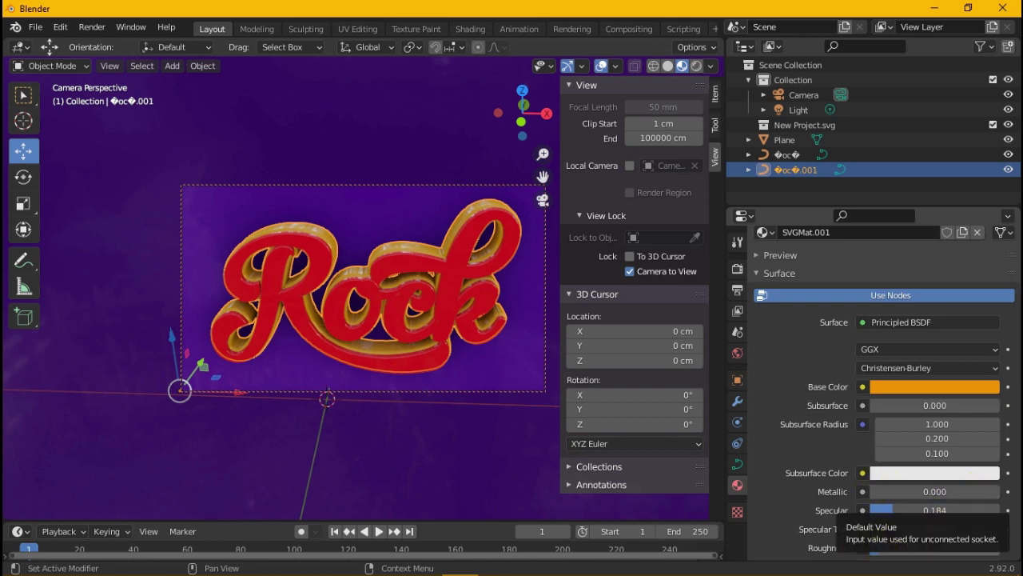
mouse_move(936, 548)
mouse_down()
mouse_move(956, 548)
mouse_move(878, 554)
mouse_up()
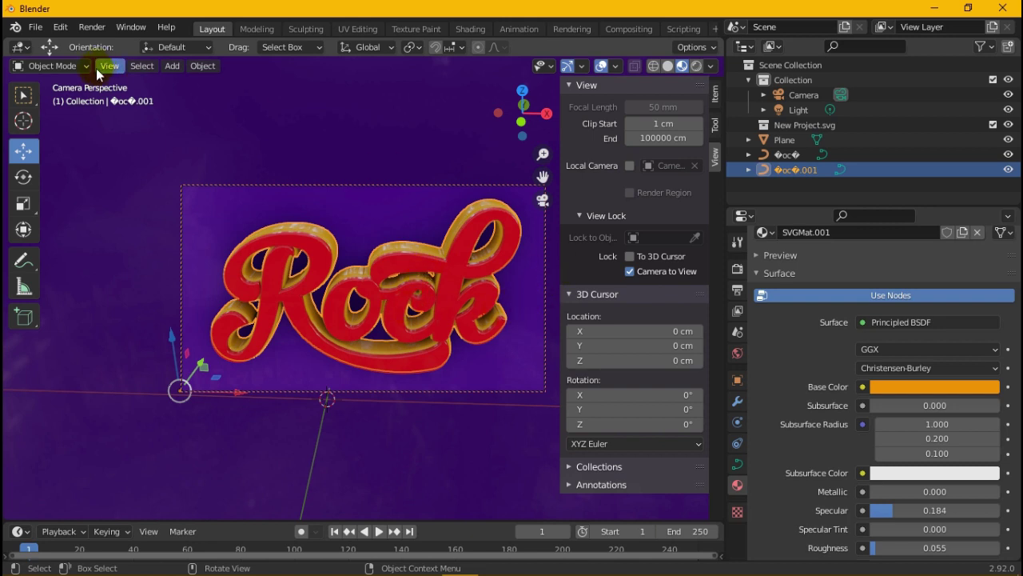
click(97, 28)
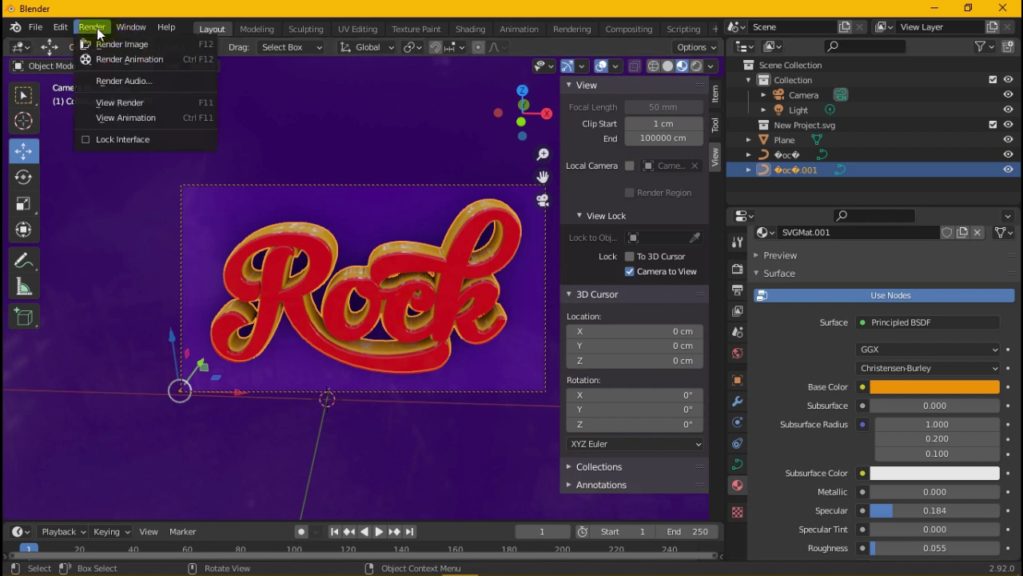
click(156, 59)
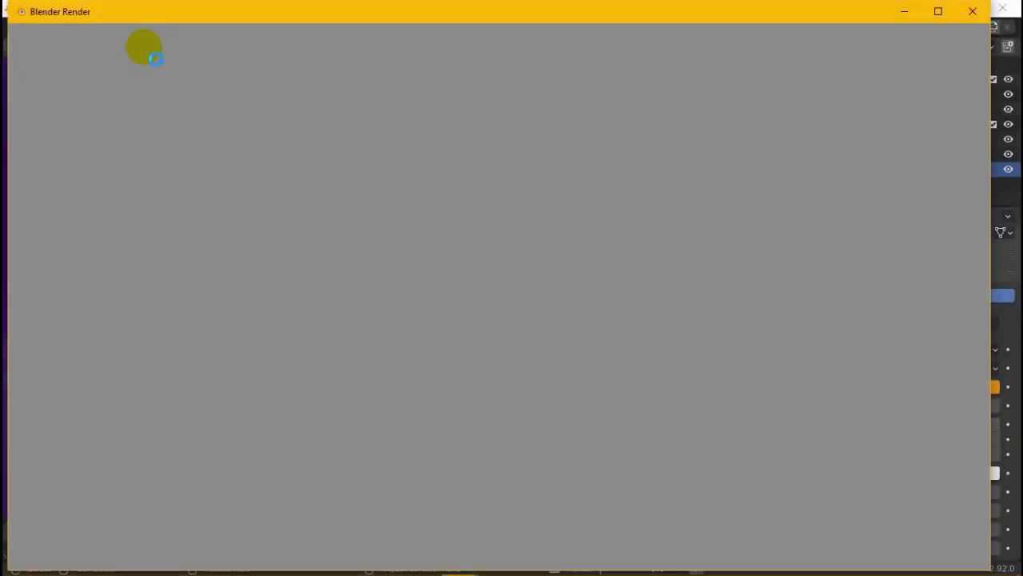
scroll(367, 192, down, 3)
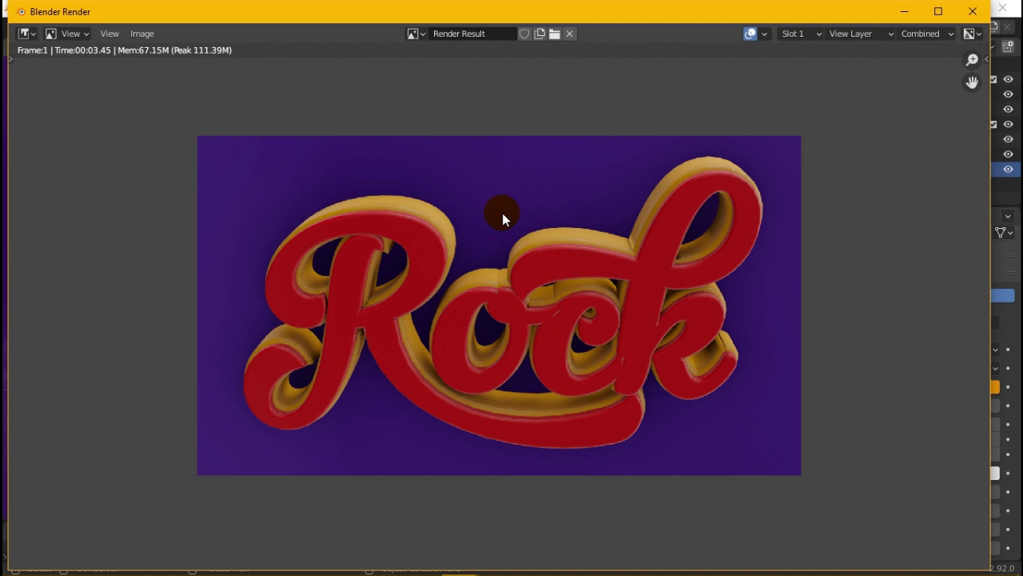
scroll(502, 213, up, 1)
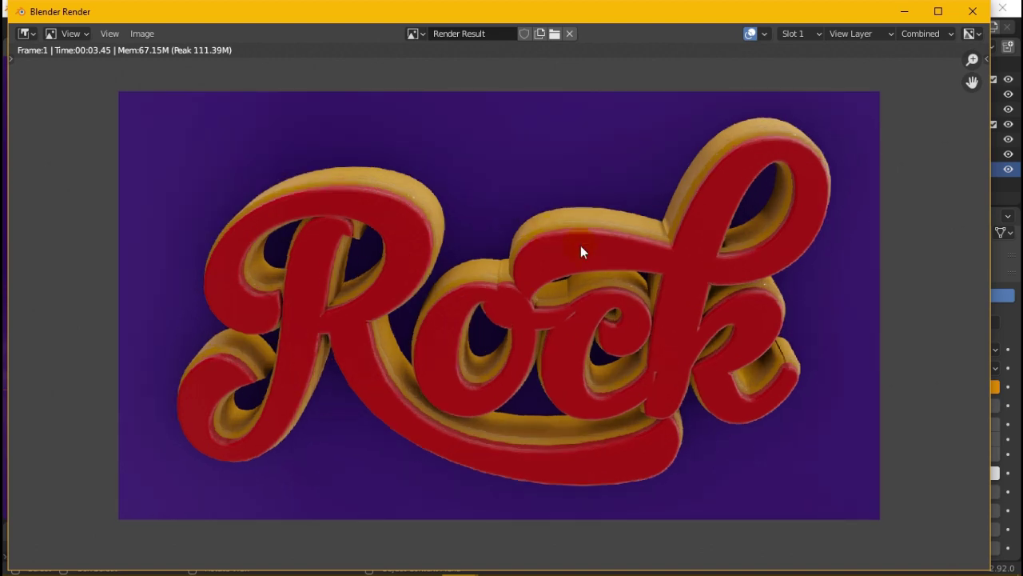
scroll(581, 245, down, 1)
scroll(581, 245, up, 1)
scroll(580, 246, up, 1)
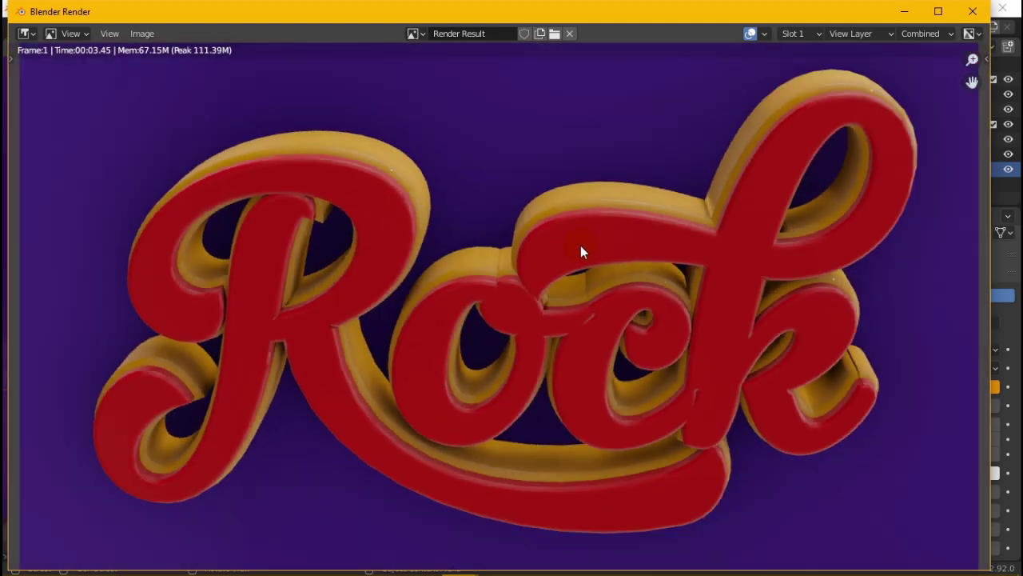
scroll(581, 246, down, 1)
click(112, 34)
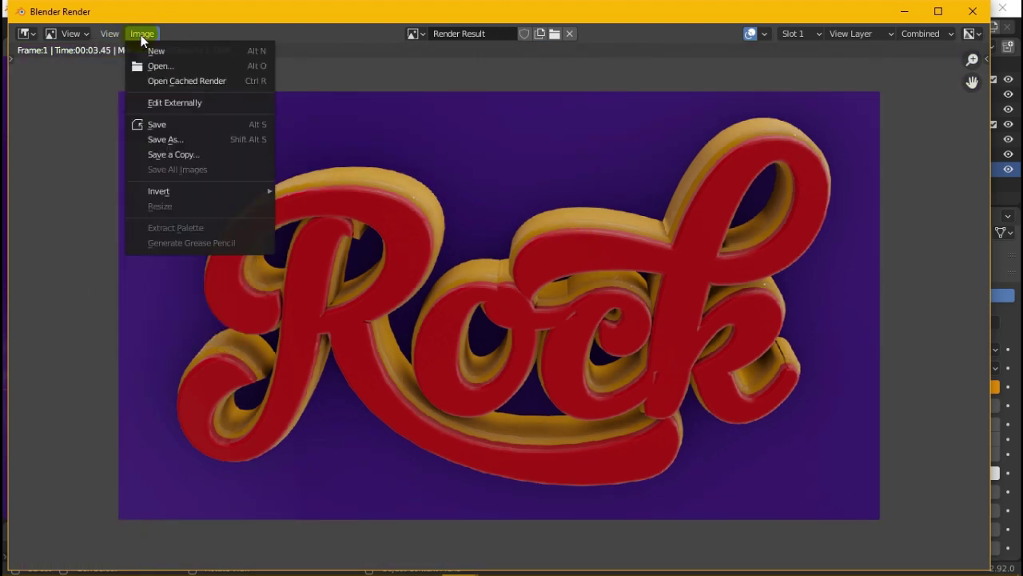
scroll(503, 206, up, 2)
scroll(503, 205, down, 1)
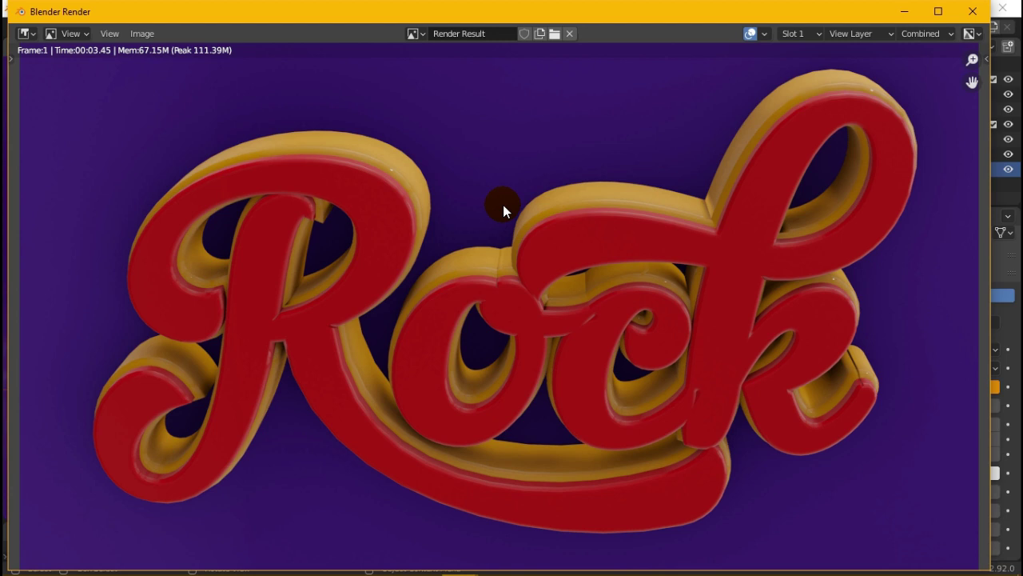
scroll(503, 204, down, 1)
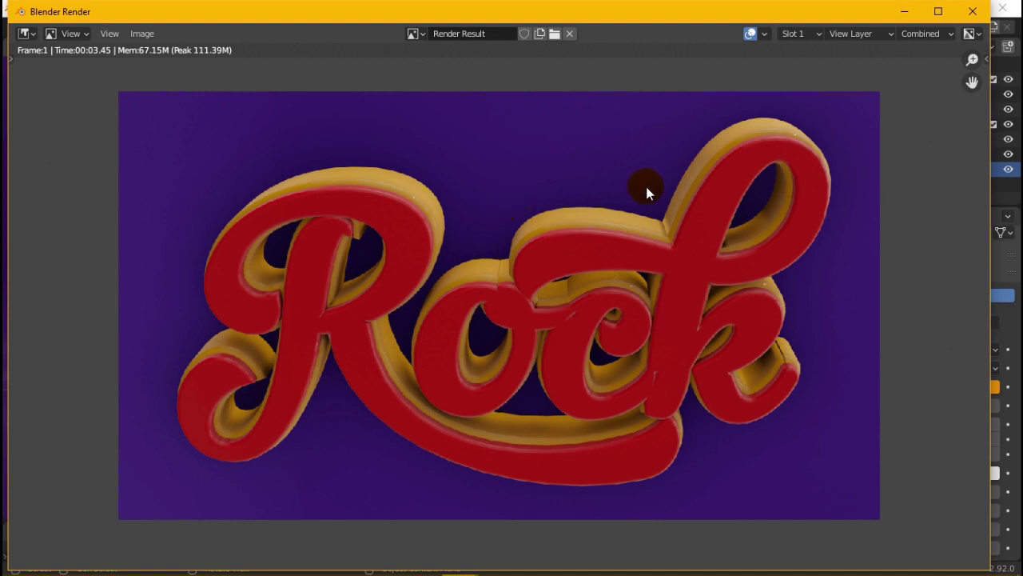
scroll(646, 188, up, 1)
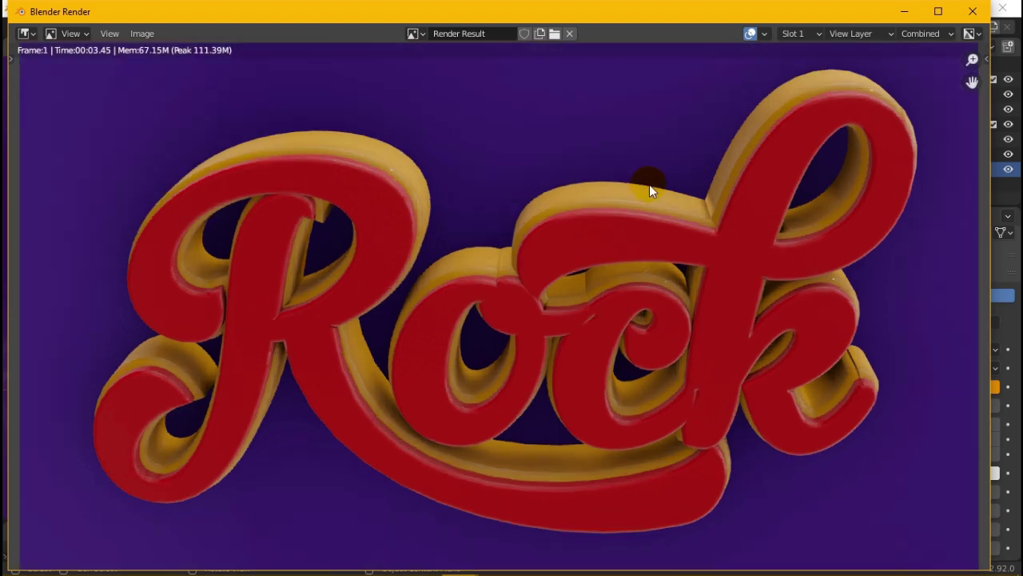
scroll(649, 184, up, 1)
scroll(655, 180, down, 1)
scroll(656, 185, down, 2)
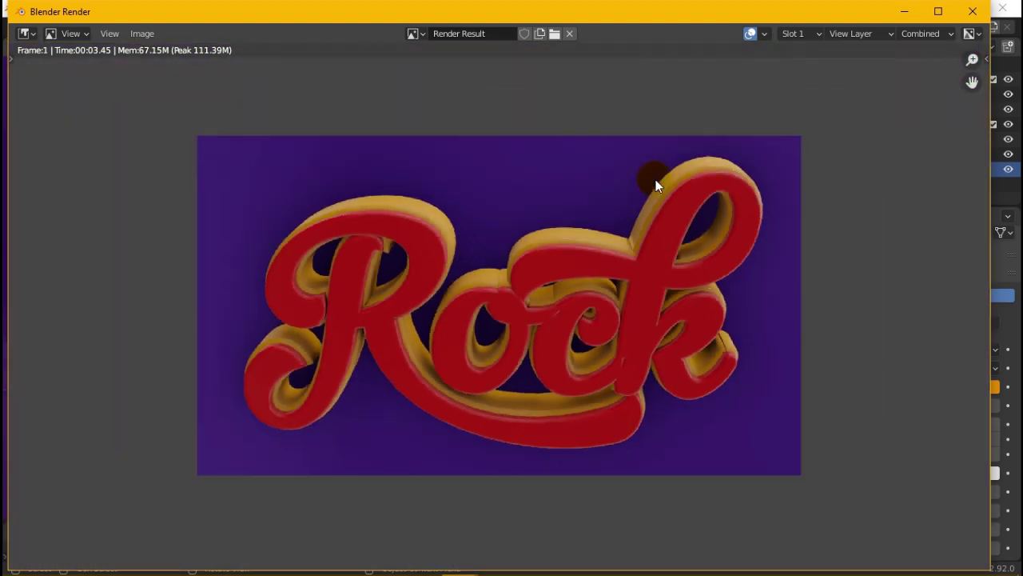
scroll(655, 182, up, 2)
scroll(656, 185, down, 2)
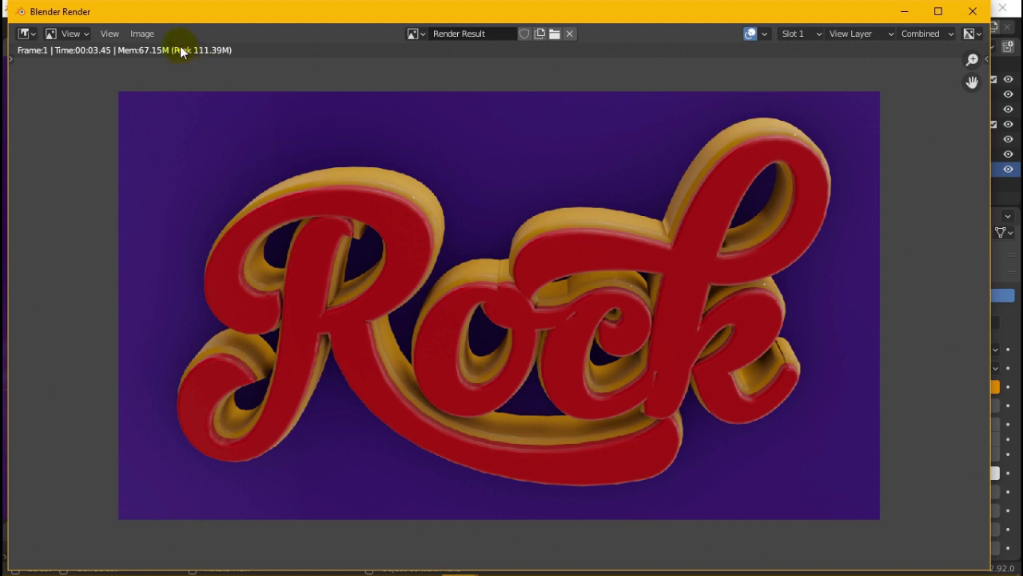
Step: Save the render as untitled.png in PNG RGBA via Image > Save As
click(145, 36)
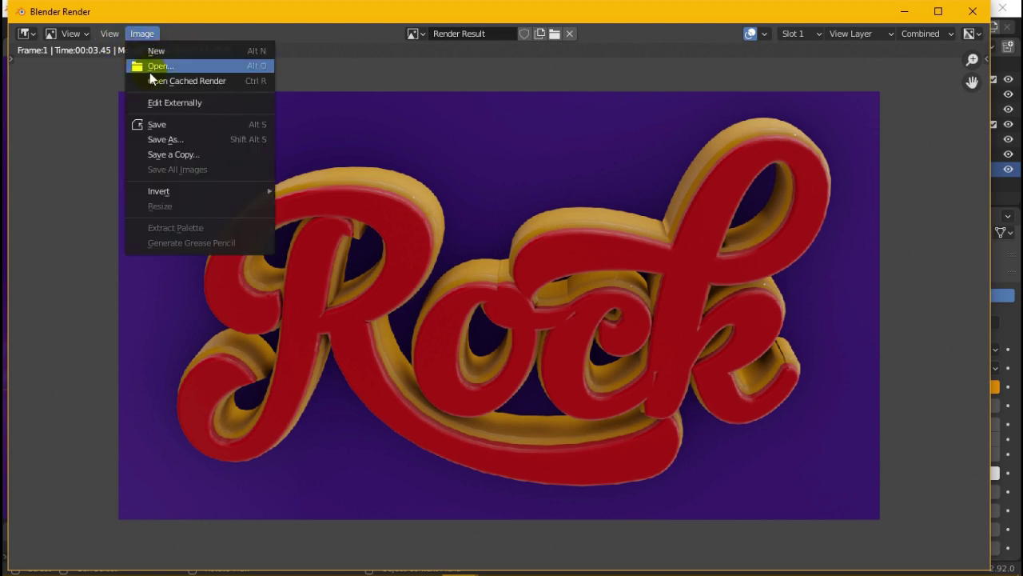
click(196, 141)
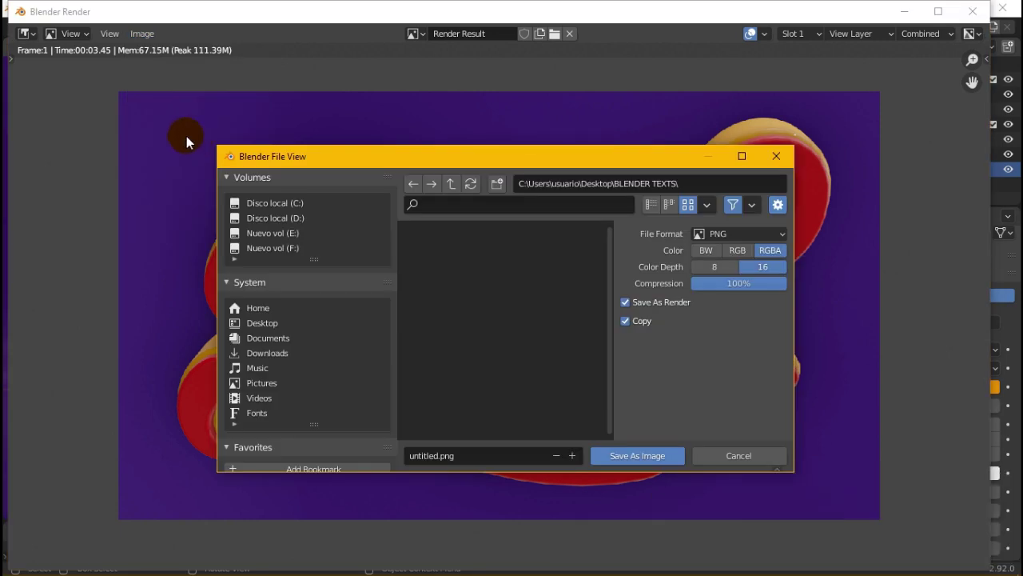
click(634, 455)
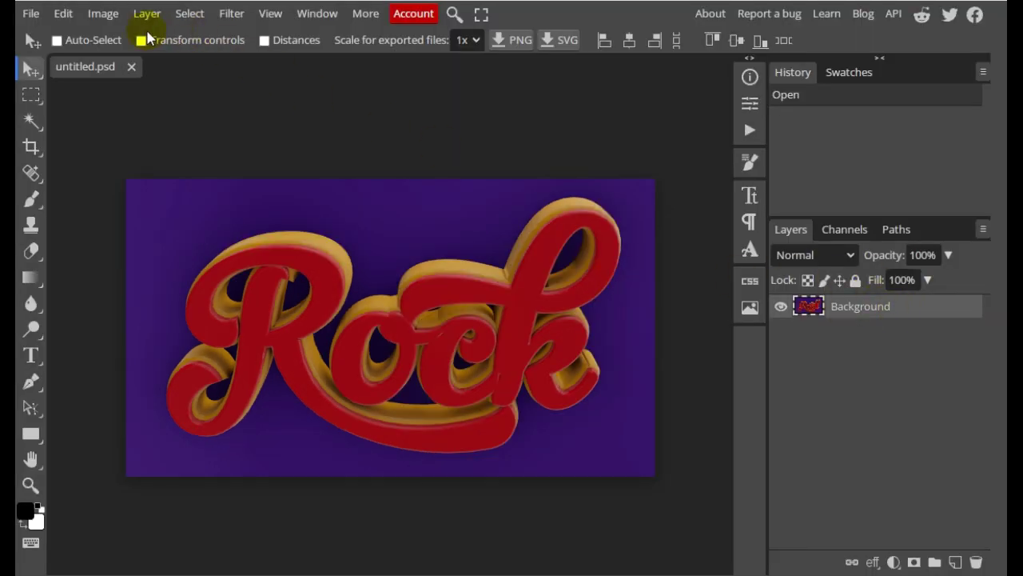
Step: Open the Levels dialog and pull the white input slider down to brighten the highlights
click(104, 15)
mouse_move(136, 69)
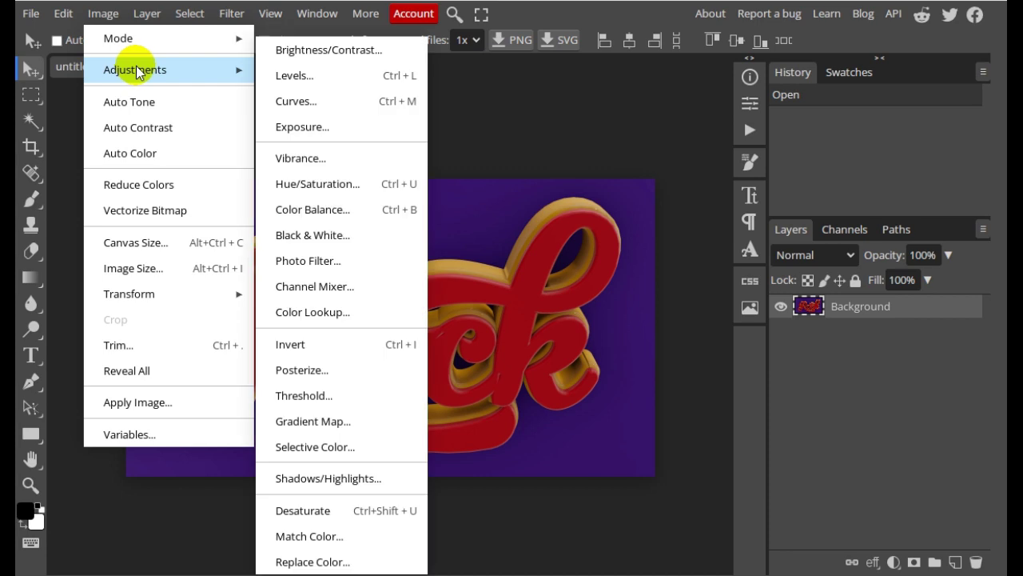
click(347, 87)
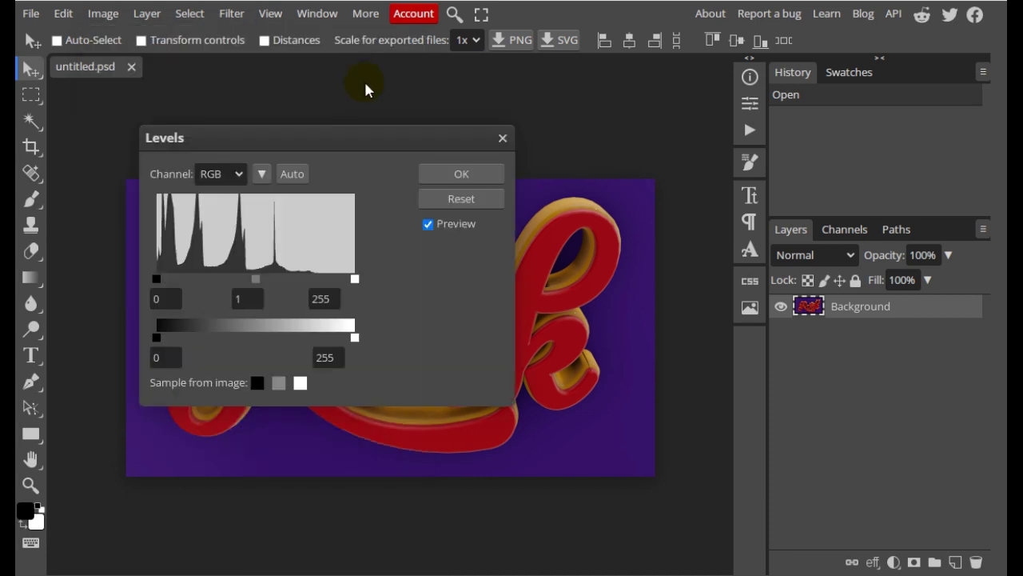
drag(347, 142, 783, 142)
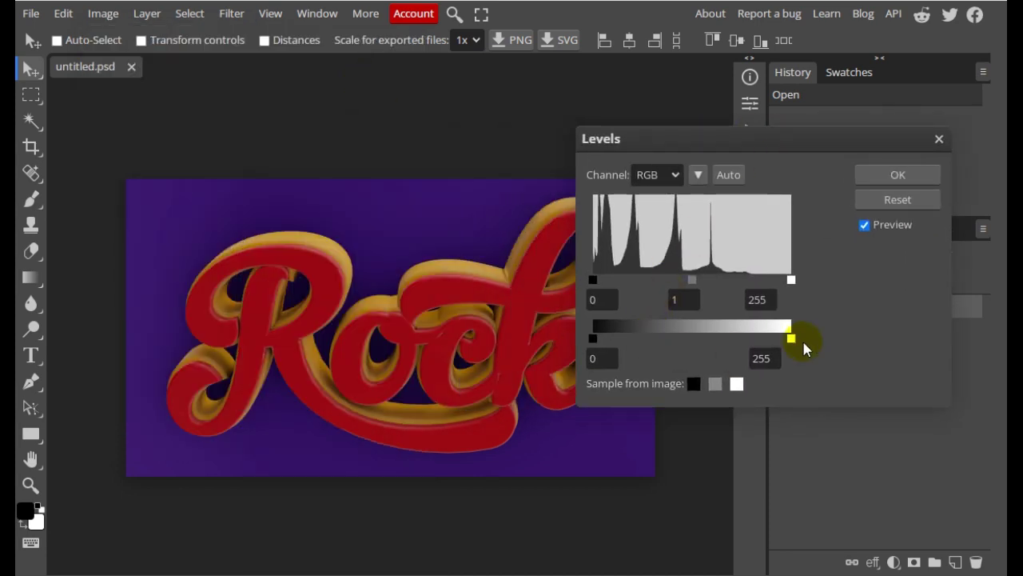
drag(792, 281, 765, 280)
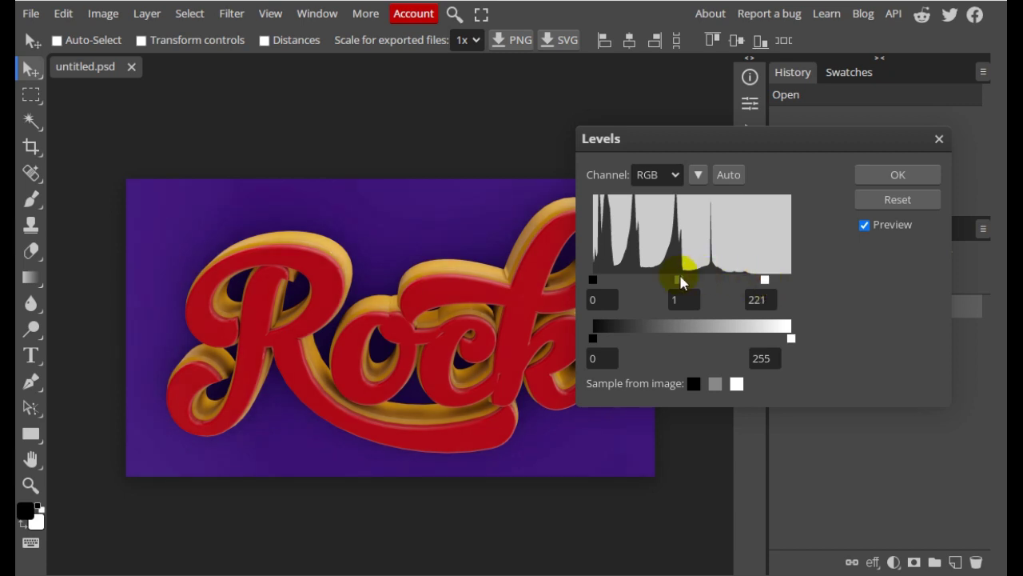
drag(678, 279, 678, 280)
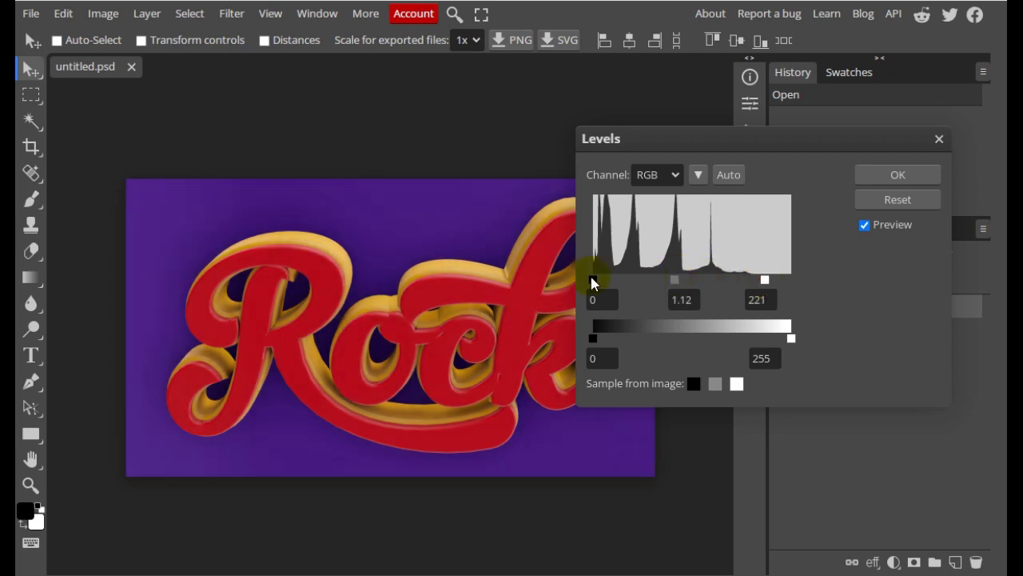
mouse_move(592, 280)
mouse_down()
mouse_move(606, 280)
mouse_move(592, 280)
mouse_up()
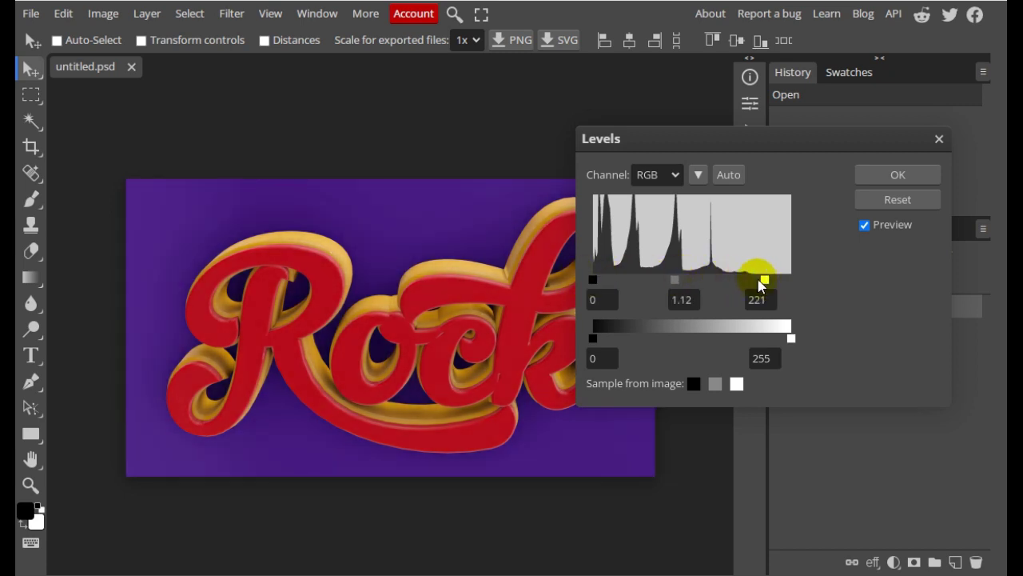
drag(765, 280, 746, 280)
drag(669, 280, 670, 280)
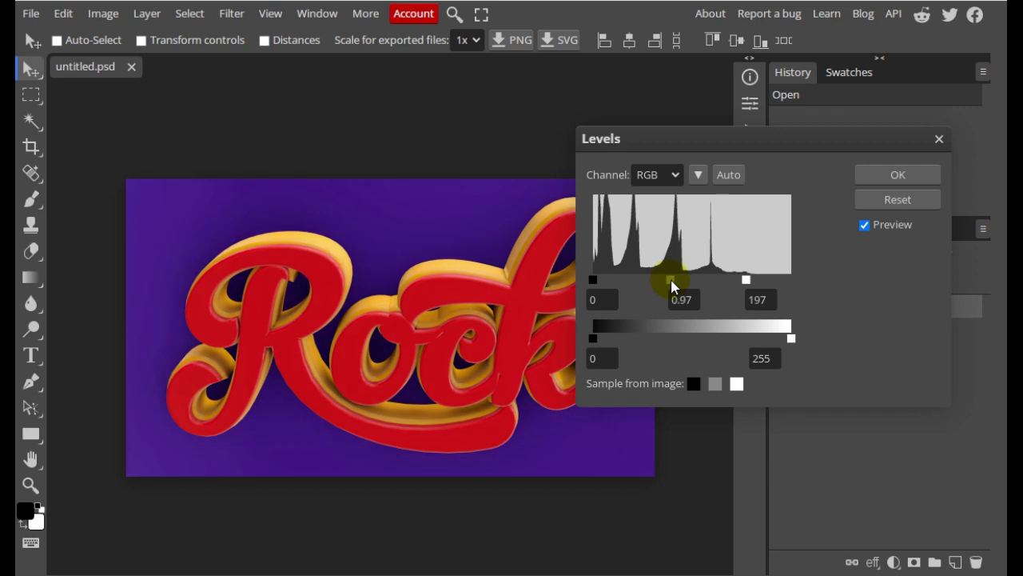
Step: Fine-tune Levels to midtone 0.92 and white input 183, keeping shadows and output unchanged, and apply
mouse_move(600, 276)
mouse_down()
mouse_move(627, 277)
mouse_move(569, 280)
mouse_up()
mouse_move(593, 339)
mouse_down()
mouse_move(609, 337)
mouse_move(582, 344)
mouse_up()
mouse_move(791, 338)
mouse_down()
mouse_move(742, 339)
mouse_move(838, 344)
mouse_up()
drag(674, 280, 676, 284)
drag(744, 281, 735, 280)
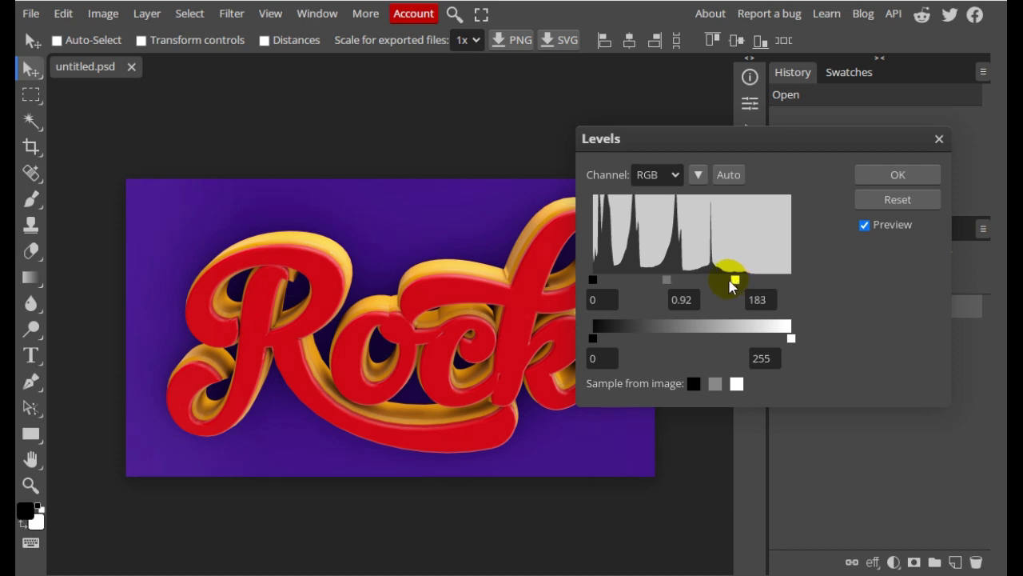
click(920, 173)
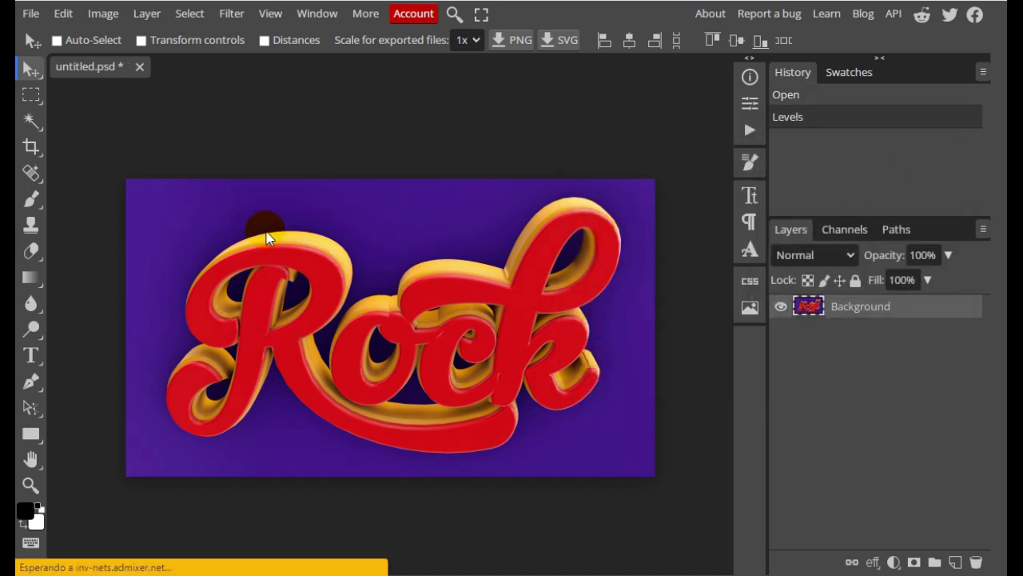
Step: Show the image at Pixel to Pixel size and collapse the side panels to widen the canvas
click(30, 484)
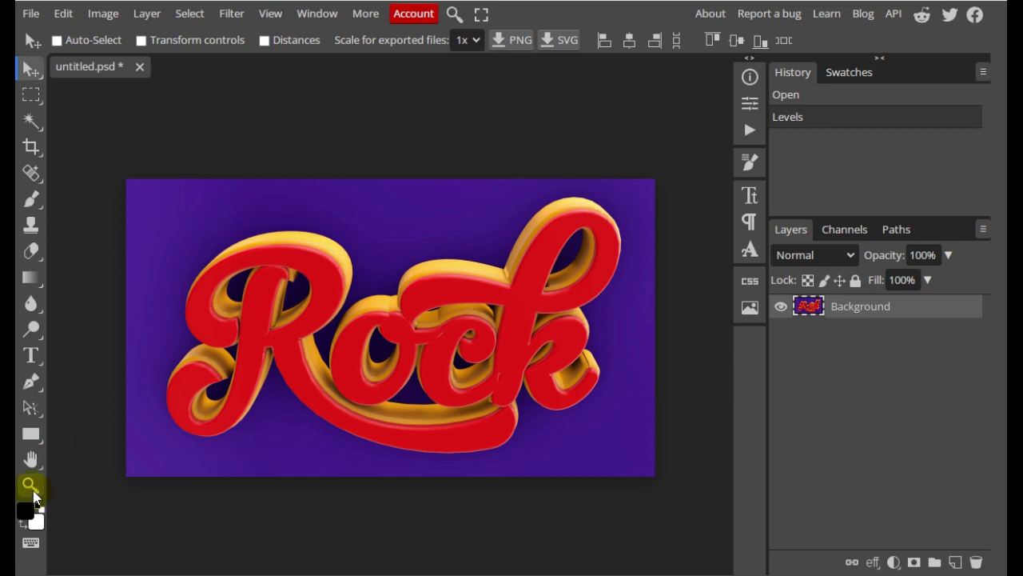
click(154, 44)
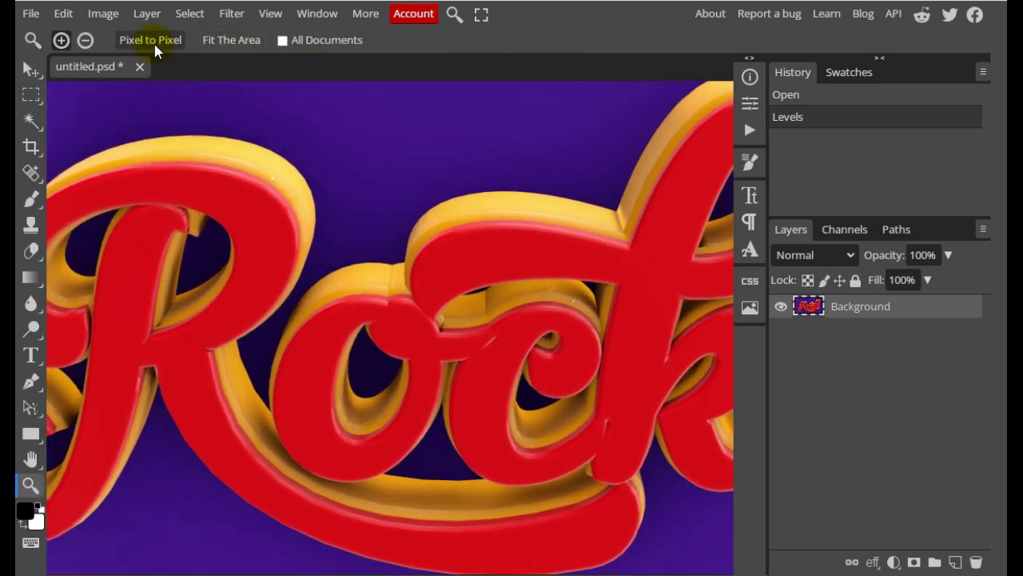
click(749, 57)
click(756, 59)
click(879, 59)
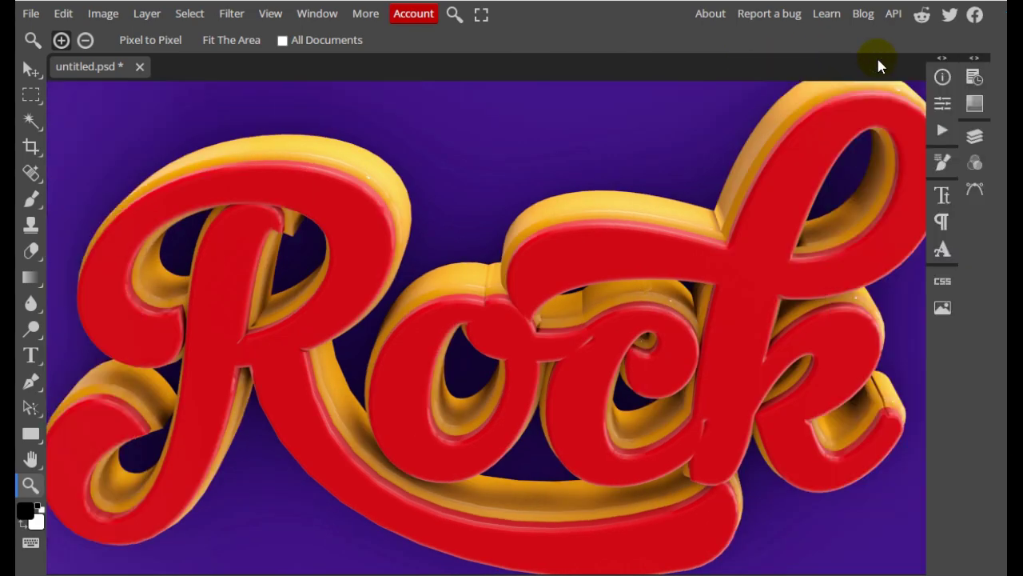
scroll(749, 236, up, 2)
Step: Export the image as a 1280x720 PNG, untitled.png, and dismiss the ad notice
click(32, 14)
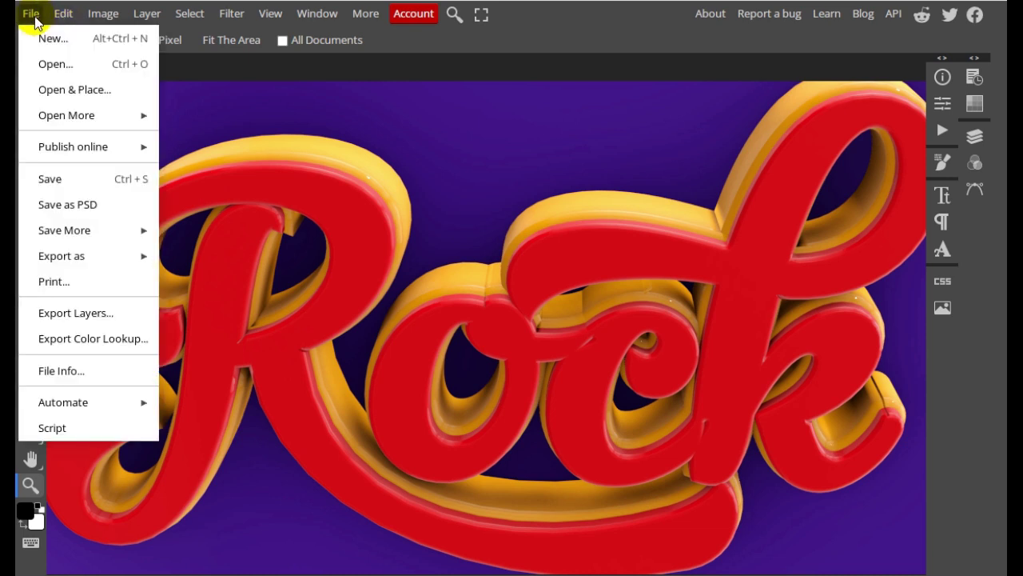
mouse_move(72, 256)
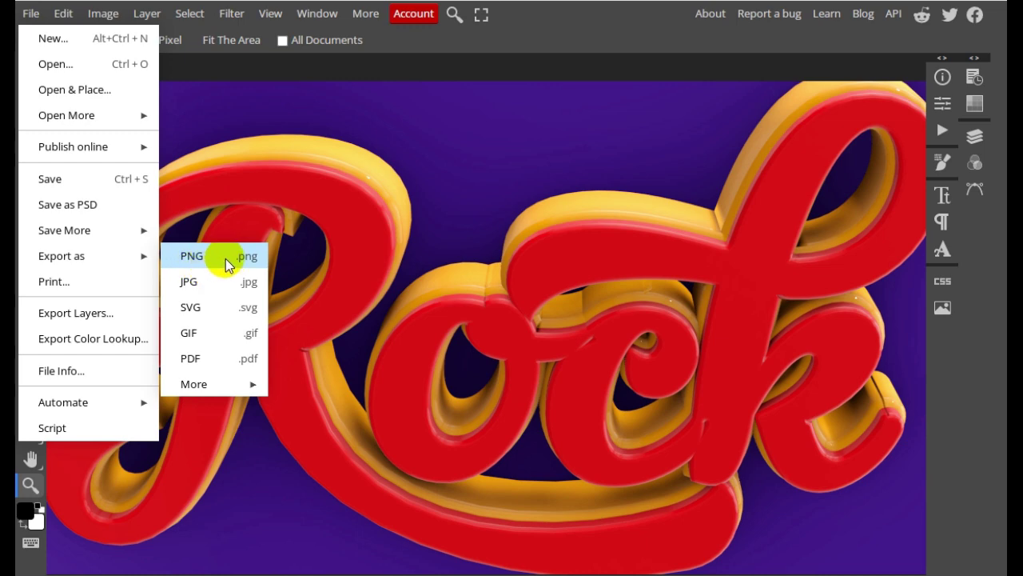
click(225, 258)
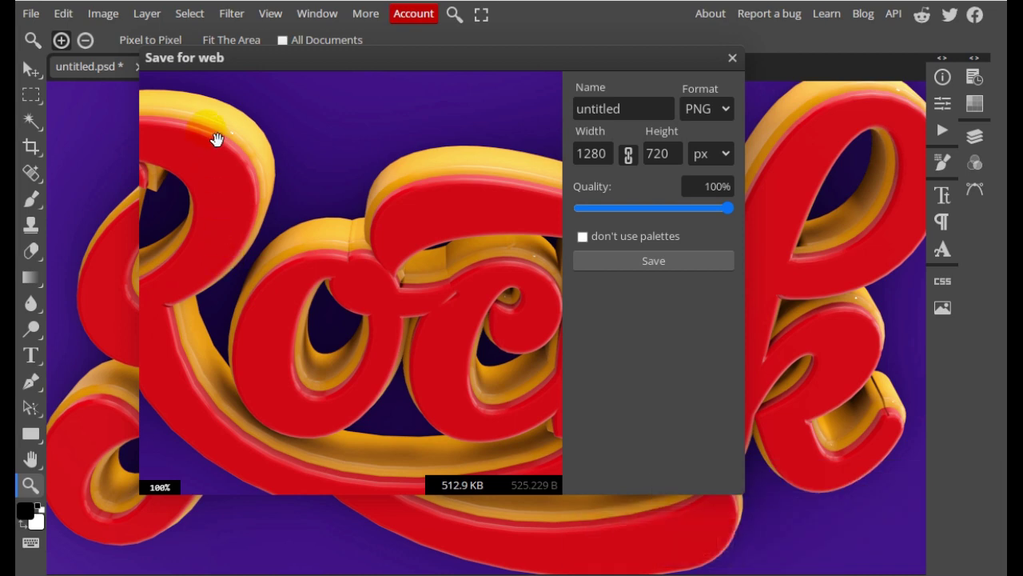
click(672, 264)
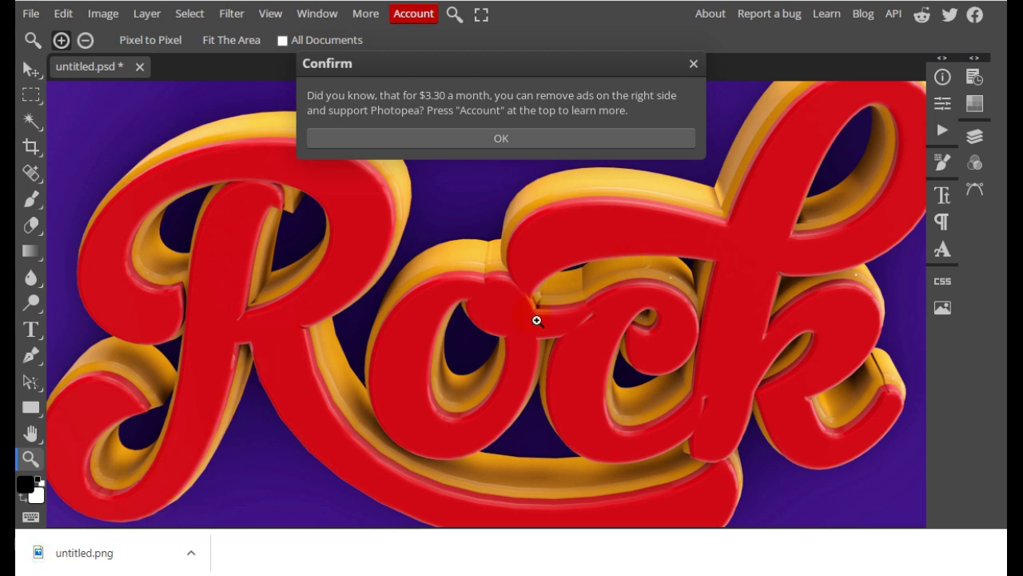
click(694, 64)
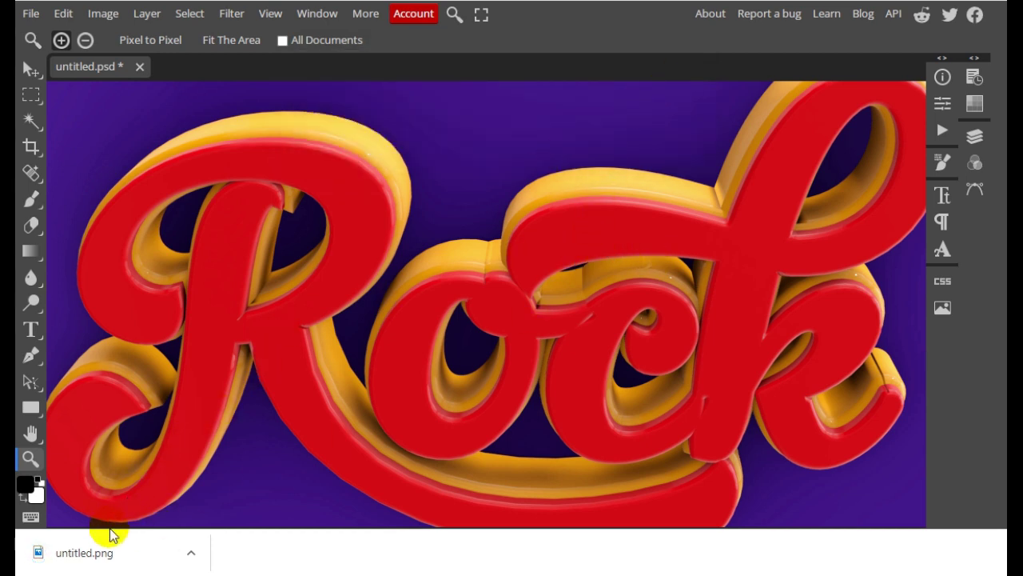